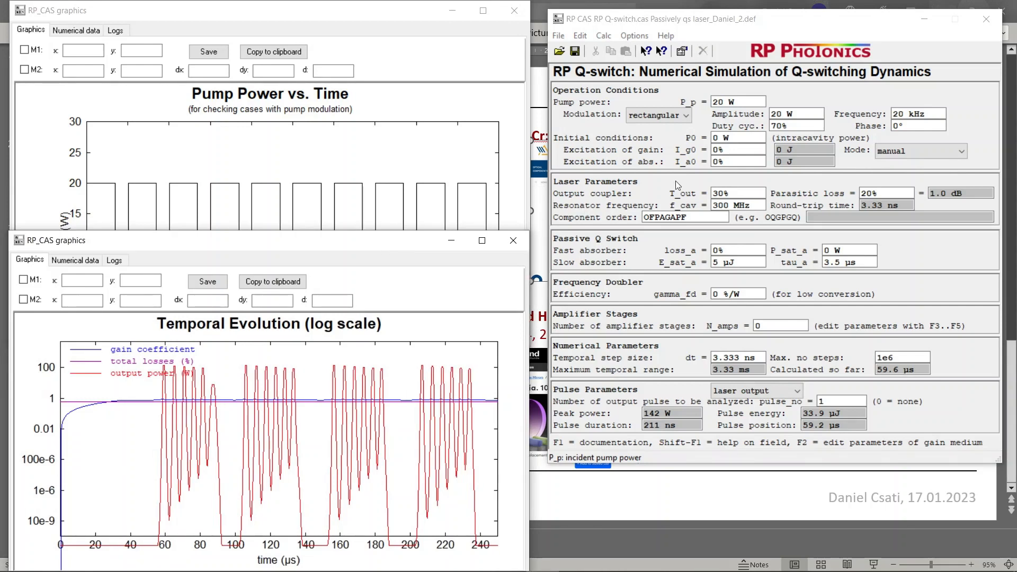
# Examine the pump power, its modulation type and amplitude, and bring the Pump Power vs. Time graph to the front
pyautogui.click(746, 19)
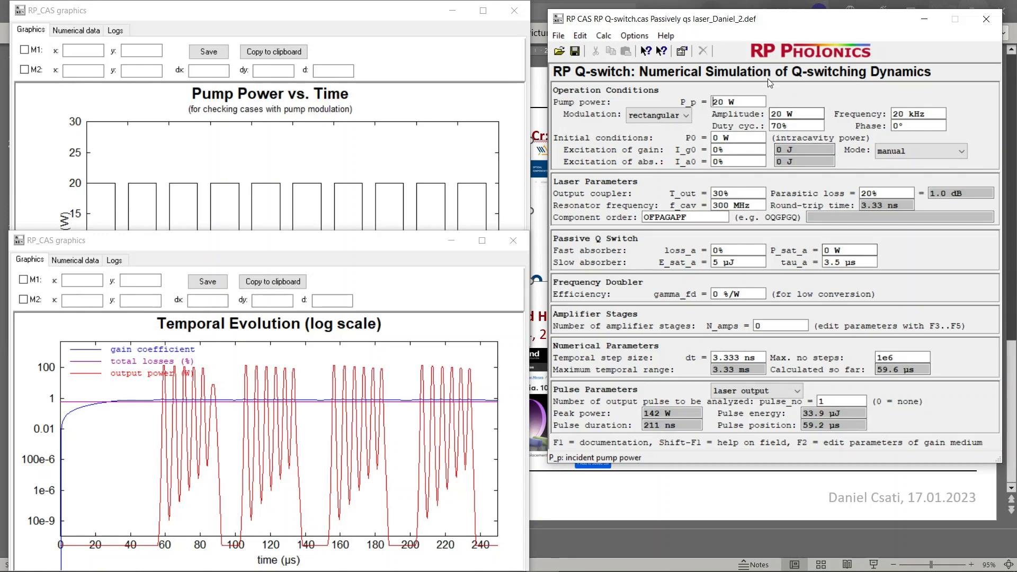
pyautogui.moveTo(736, 101); pyautogui.dragTo(715, 102)
pyautogui.click(715, 102)
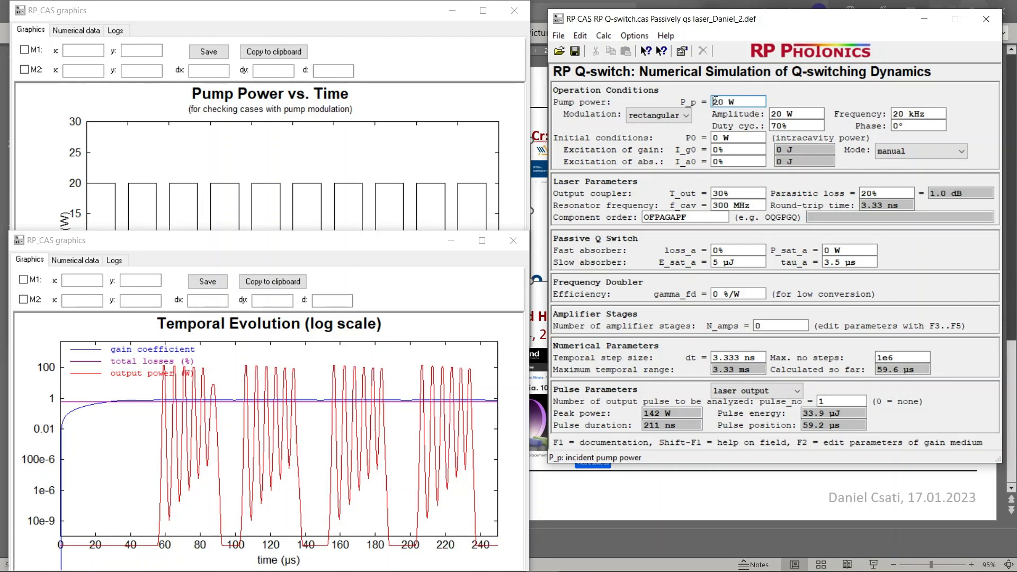
pyautogui.moveTo(735, 102); pyautogui.dragTo(714, 103)
pyautogui.click(718, 100)
pyautogui.moveTo(737, 102); pyautogui.dragTo(719, 103)
pyautogui.click(723, 100)
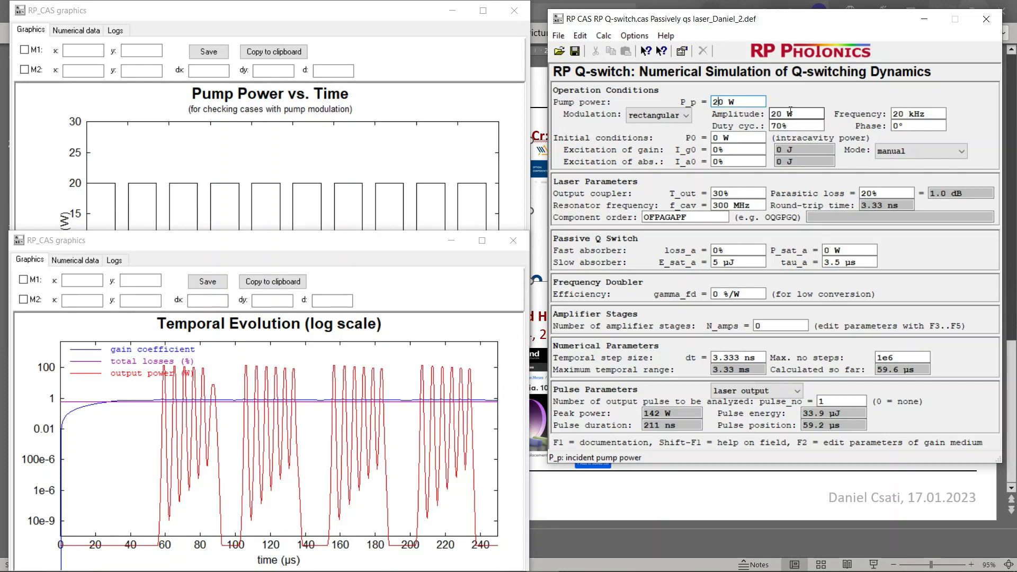
pyautogui.click(685, 116)
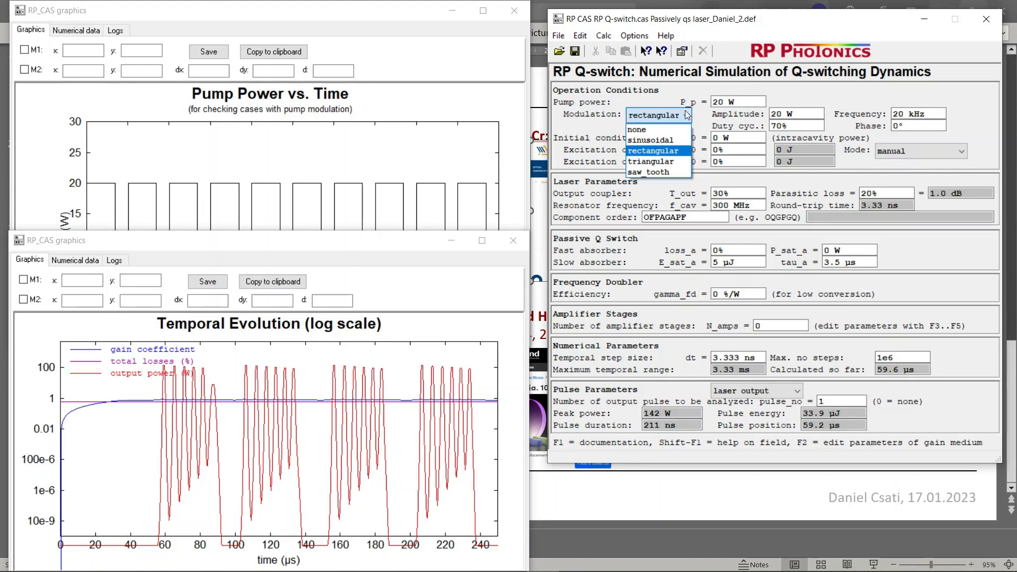
pyautogui.click(684, 110)
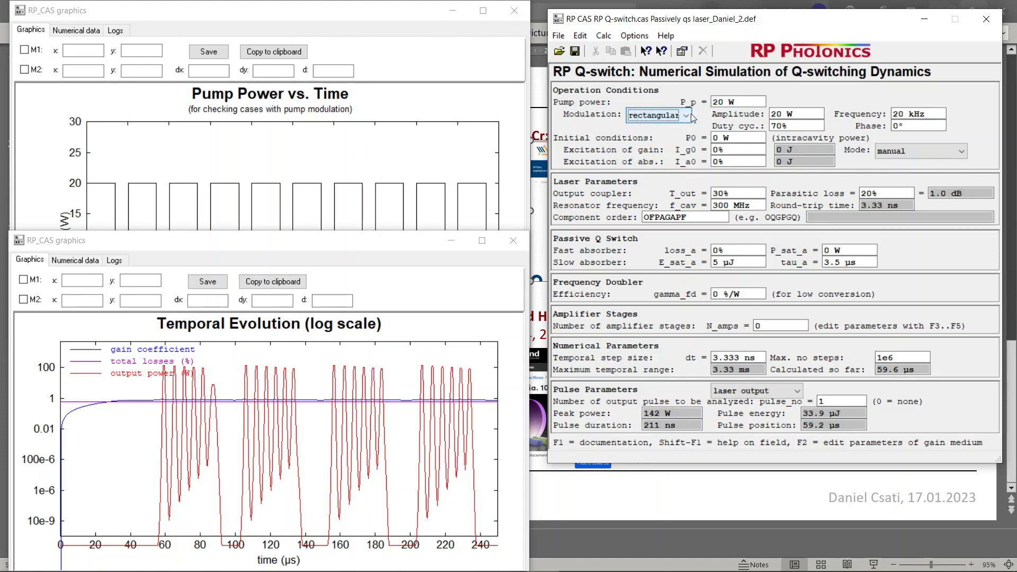
pyautogui.click(776, 115)
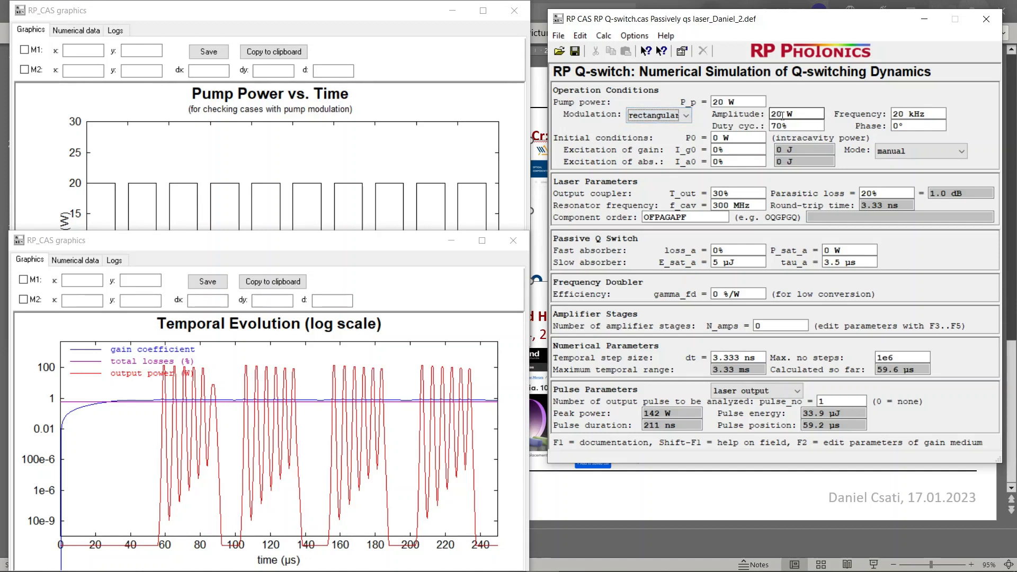
pyautogui.click(246, 223)
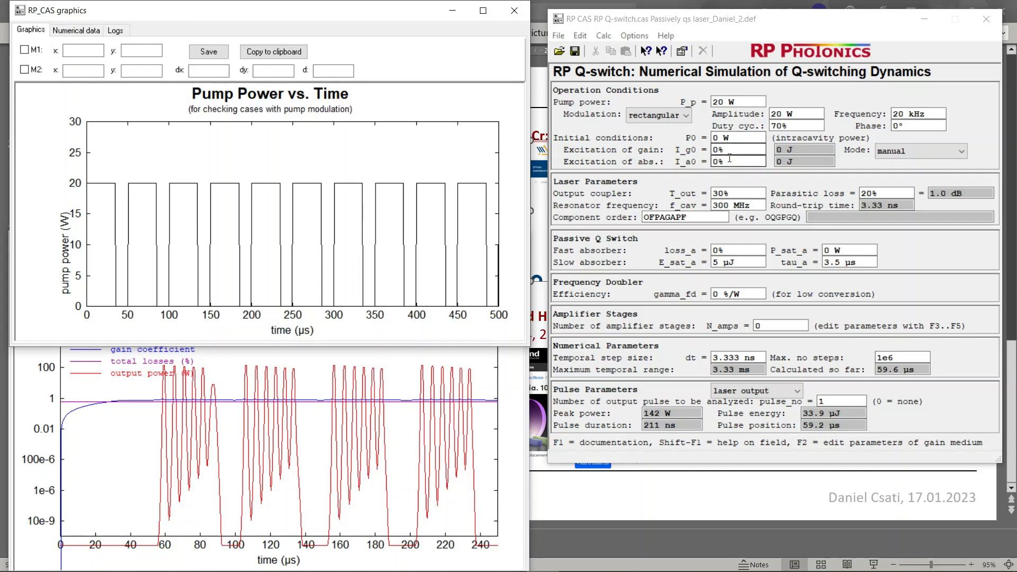
# Look through the mode options available for the initial conditions
pyautogui.click(897, 150)
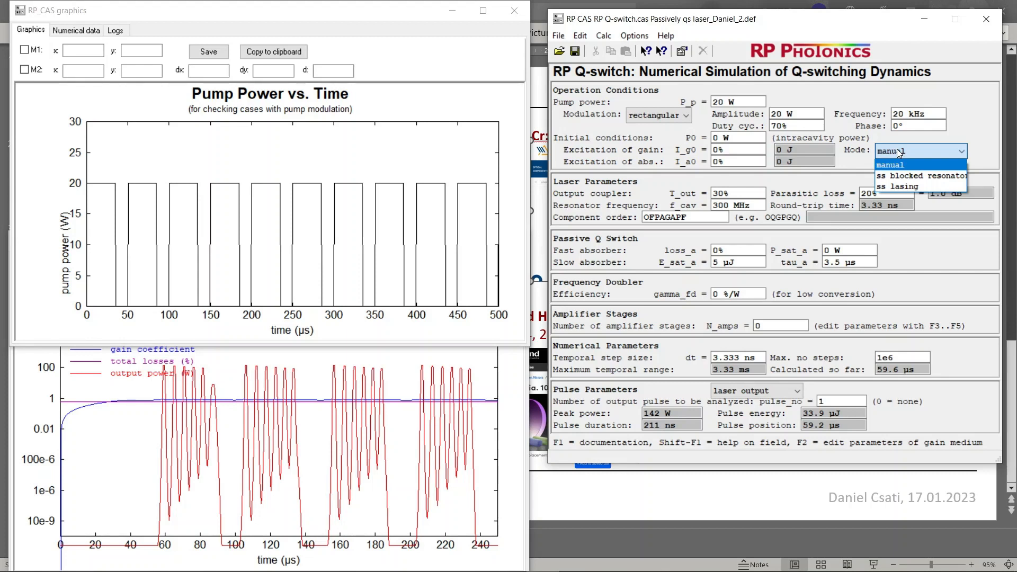
pyautogui.click(723, 136)
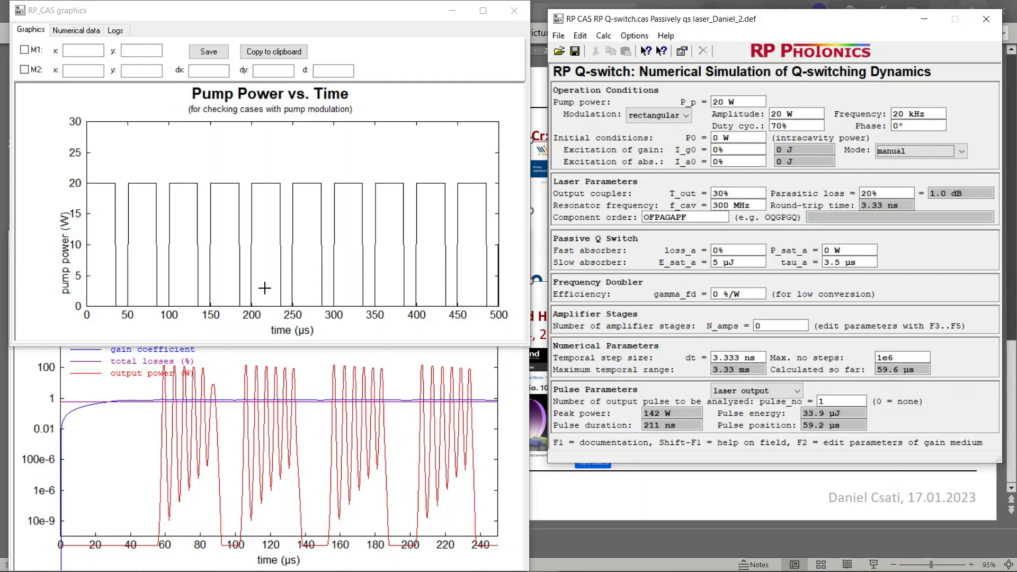
pyautogui.click(886, 154)
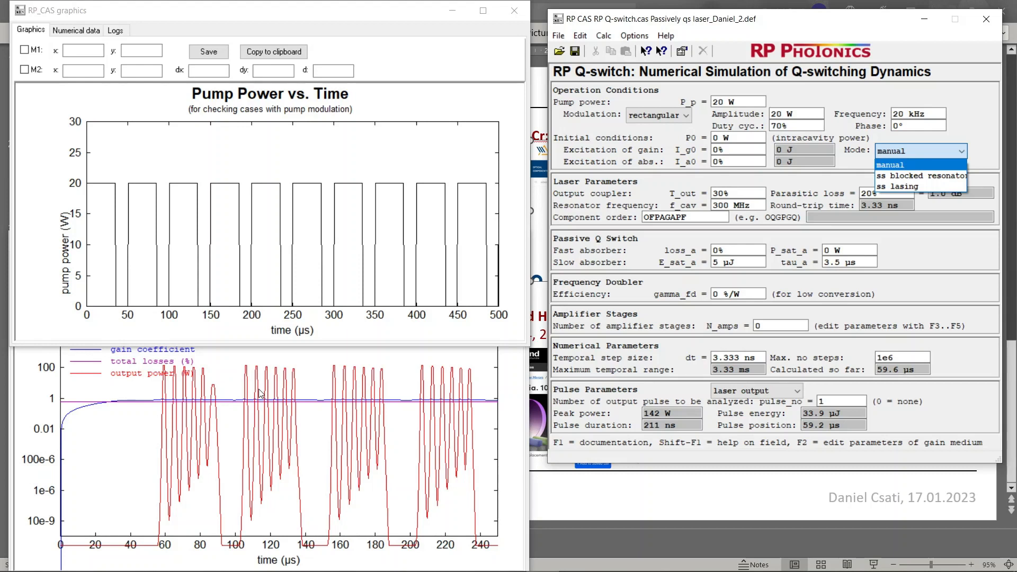
pyautogui.click(957, 131)
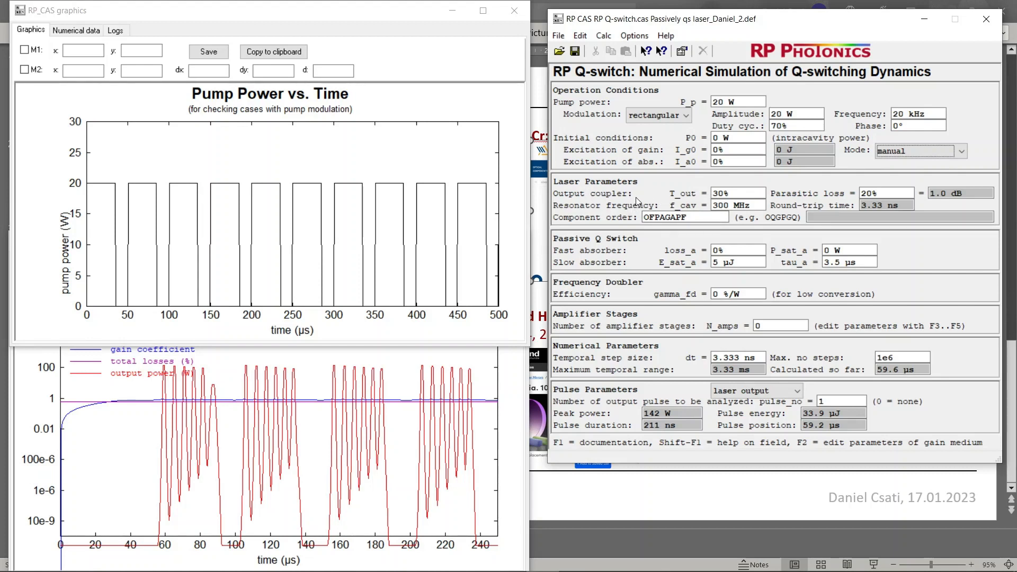
# Examine the output coupler transmission, parasitic loss, resonator frequency and round-trip time in the laser parameters
pyautogui.click(716, 194)
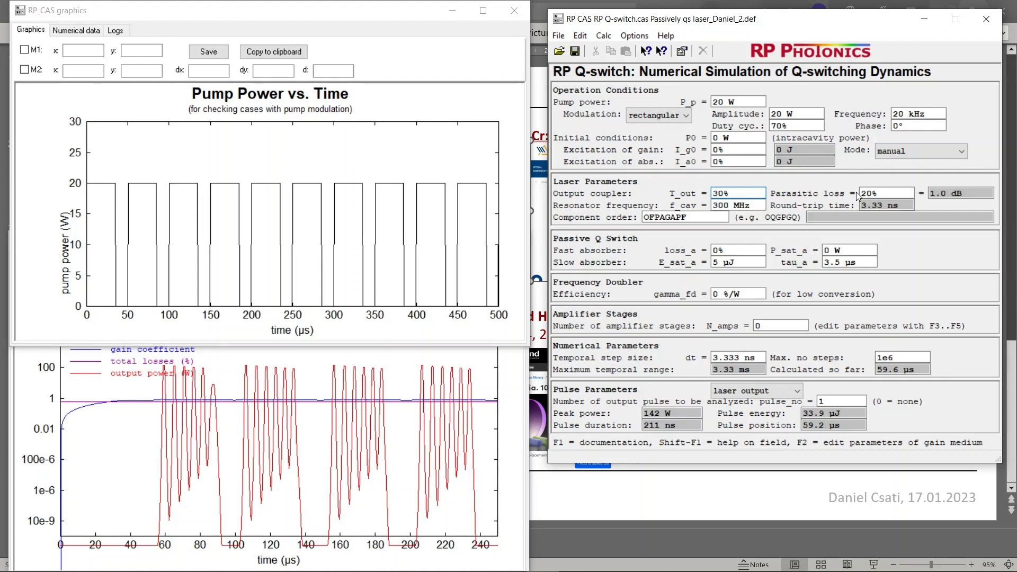
pyautogui.click(882, 193)
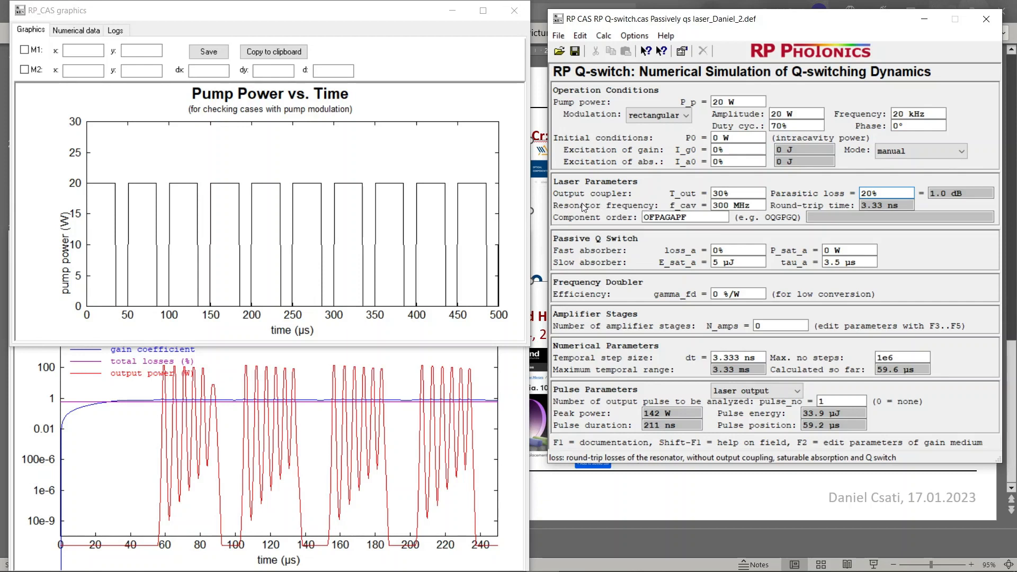
pyautogui.click(730, 204)
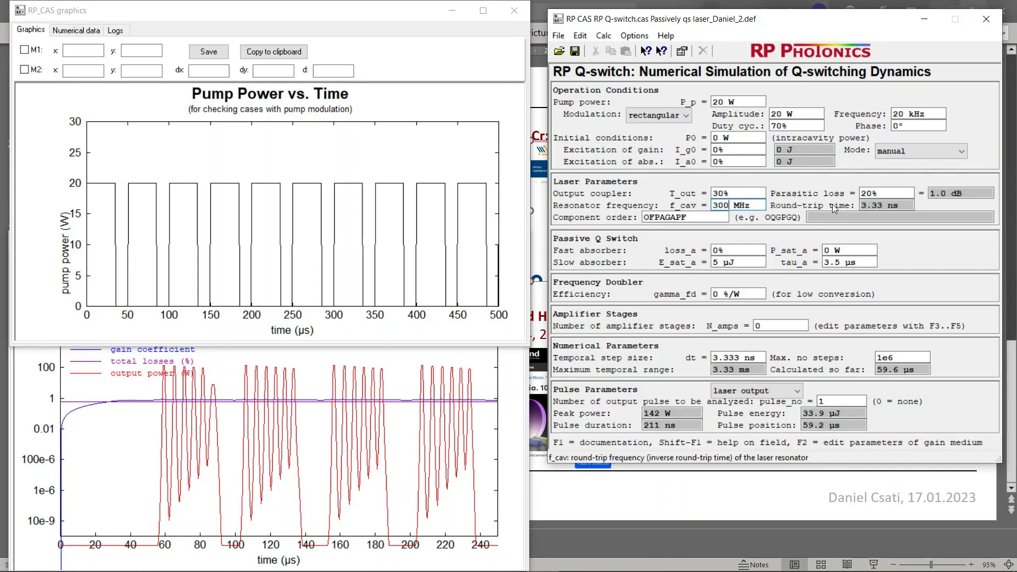
pyautogui.click(879, 205)
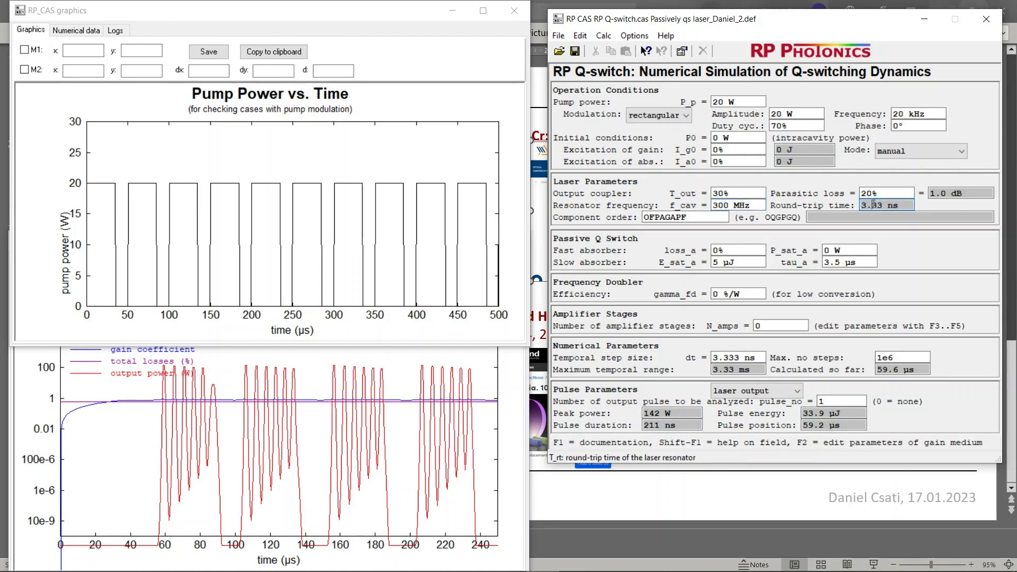
pyautogui.moveTo(886, 205); pyautogui.dragTo(858, 208)
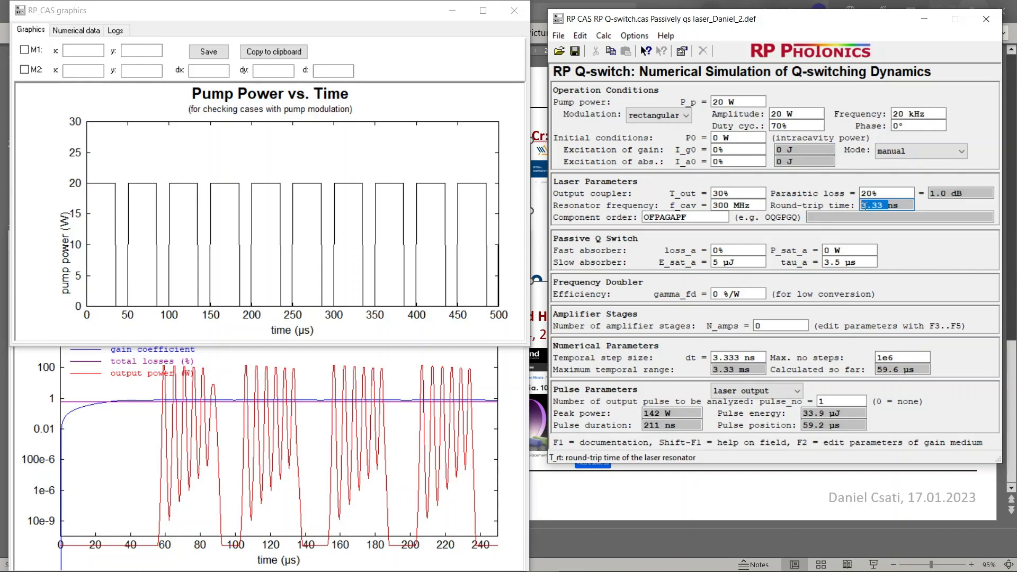
pyautogui.click(864, 206)
pyautogui.moveTo(886, 206); pyautogui.dragTo(859, 206)
pyautogui.click(864, 206)
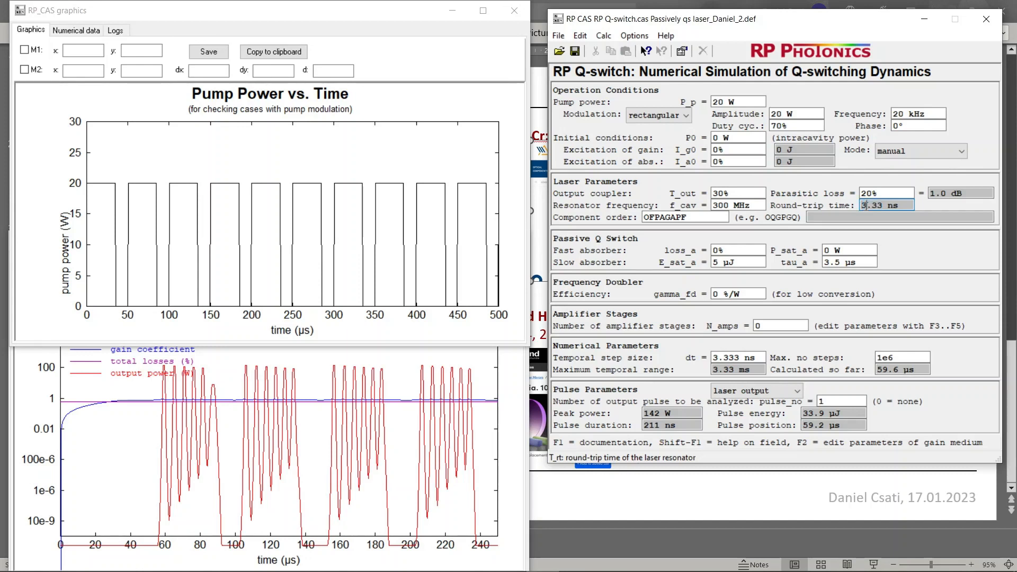
# Set the resonator frequency f_cav to 200 MHz and recalculate
pyautogui.click(716, 205)
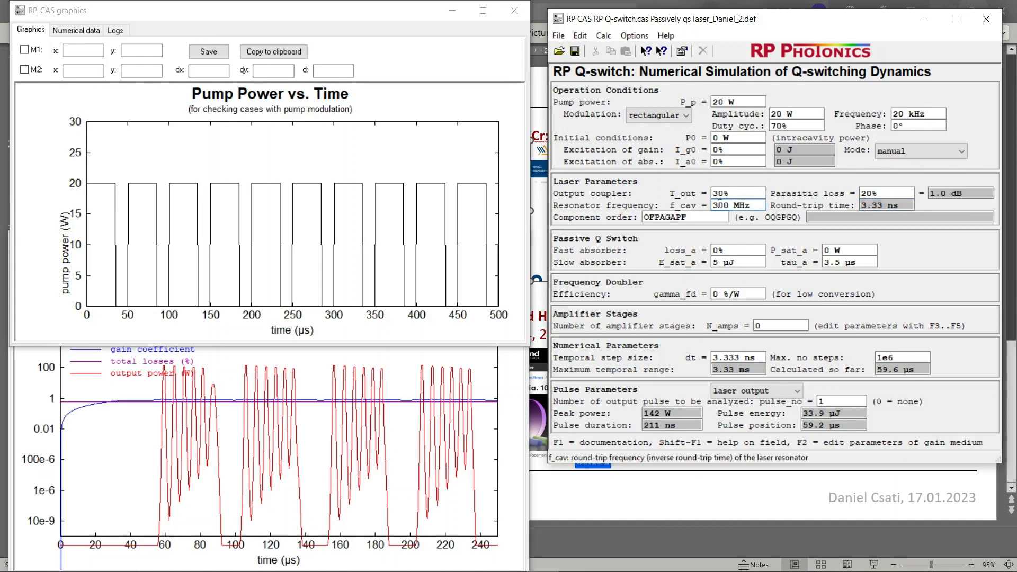
pyautogui.moveTo(716, 205); pyautogui.dragTo(709, 206)
pyautogui.write('2')
pyautogui.press('Return')
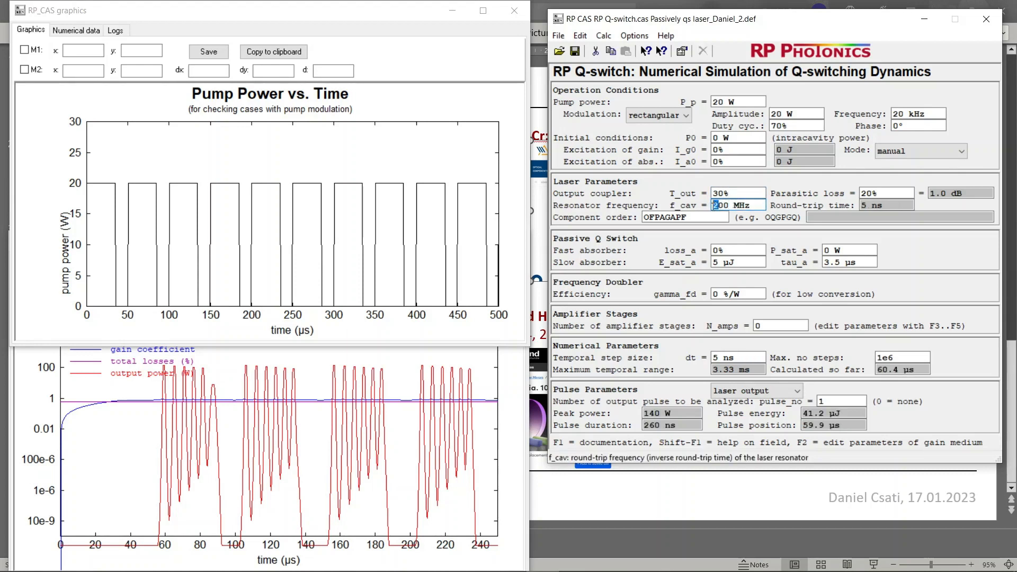
# Set the resonator frequency f_cav to 500 MHz and recalculate
pyautogui.moveTo(718, 205); pyautogui.dragTo(712, 206)
pyautogui.write('5')
pyautogui.press('Up')
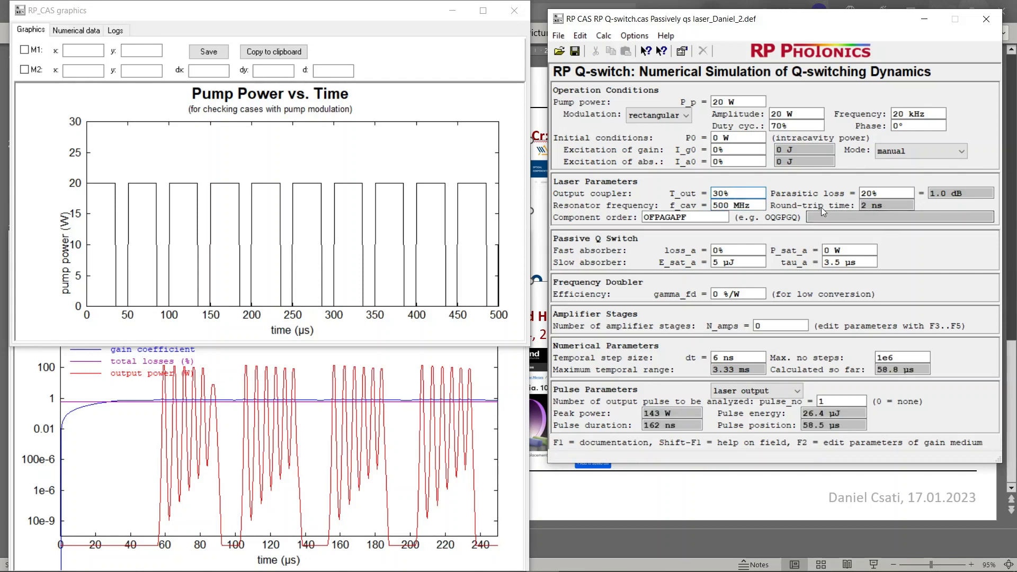
# Set the resonator frequency f_cav to 300 MHz and recalculate
pyautogui.press('Down')
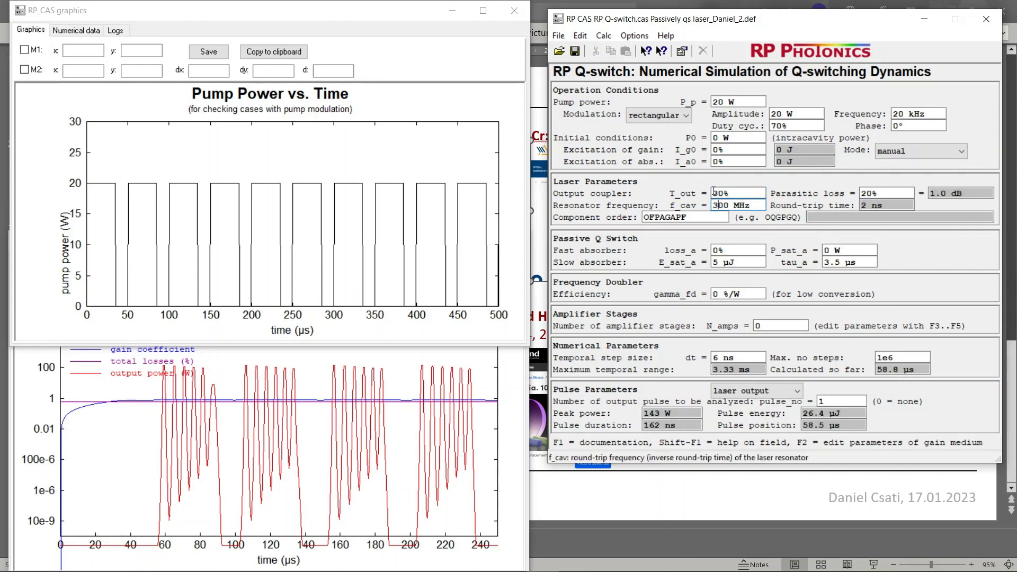
pyautogui.write('3')
pyautogui.press('Up')
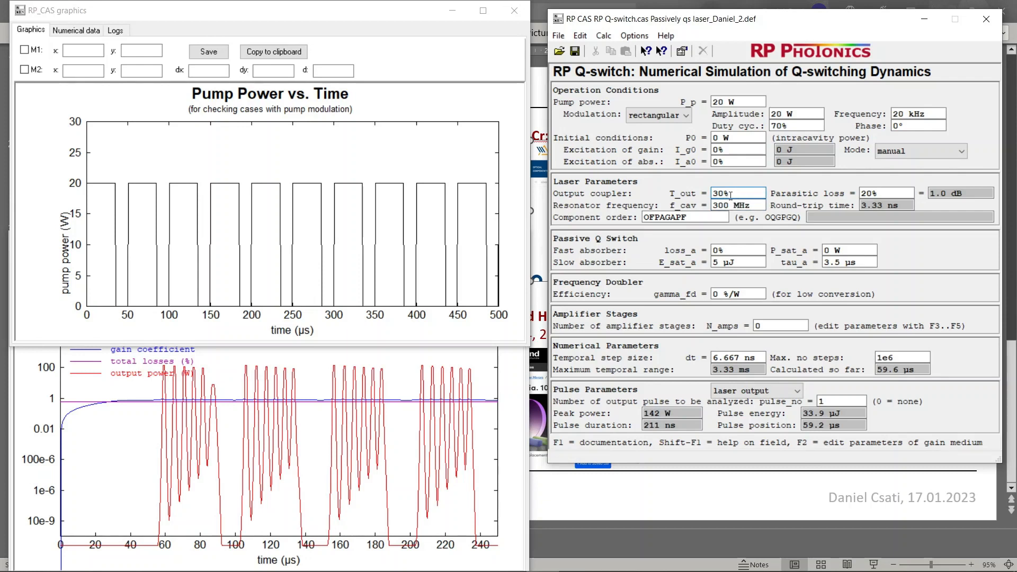
# Examine the resonator's component order and the slow and fast absorber parameters of the passive Q switch
pyautogui.moveTo(694, 216); pyautogui.dragTo(650, 214)
pyautogui.click(659, 215)
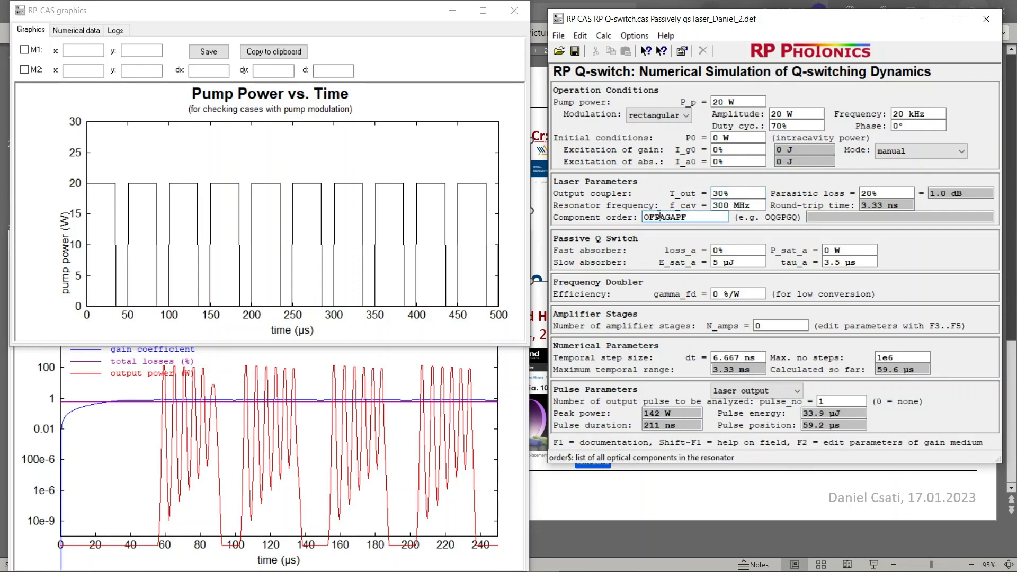
pyautogui.click(691, 215)
pyautogui.click(723, 263)
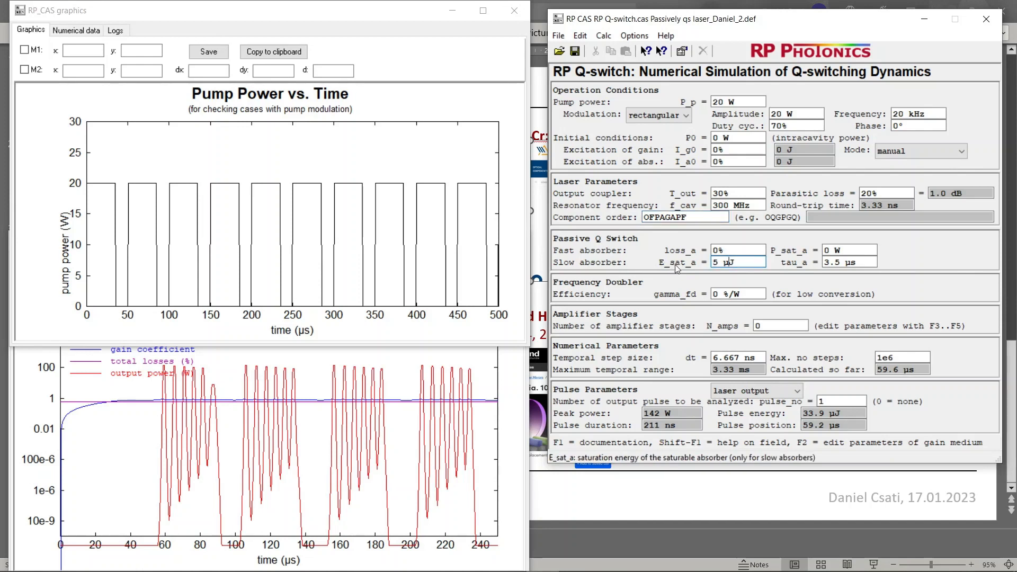
pyautogui.moveTo(842, 263); pyautogui.dragTo(826, 264)
pyautogui.click(837, 262)
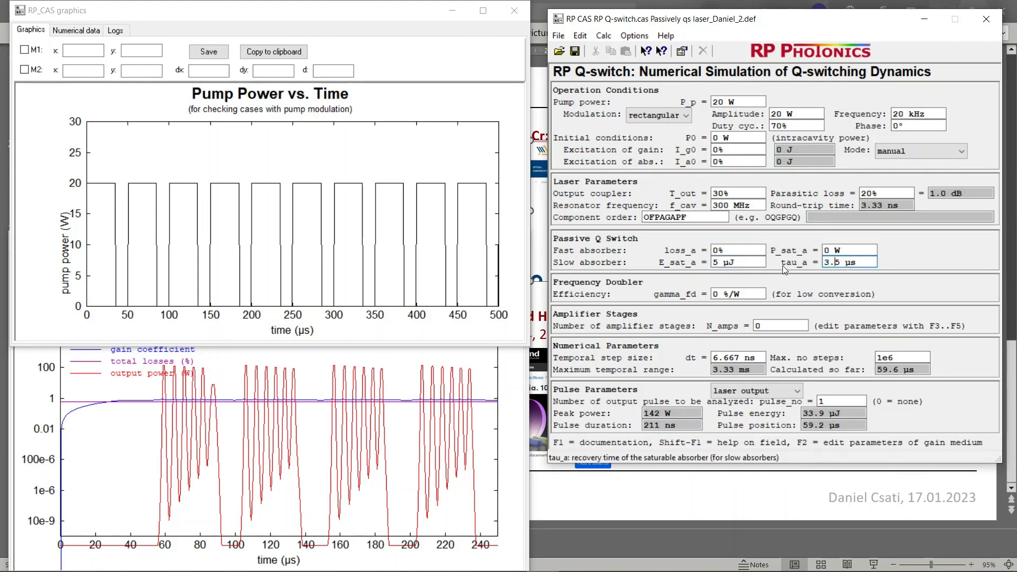
pyautogui.moveTo(860, 261); pyautogui.dragTo(822, 263)
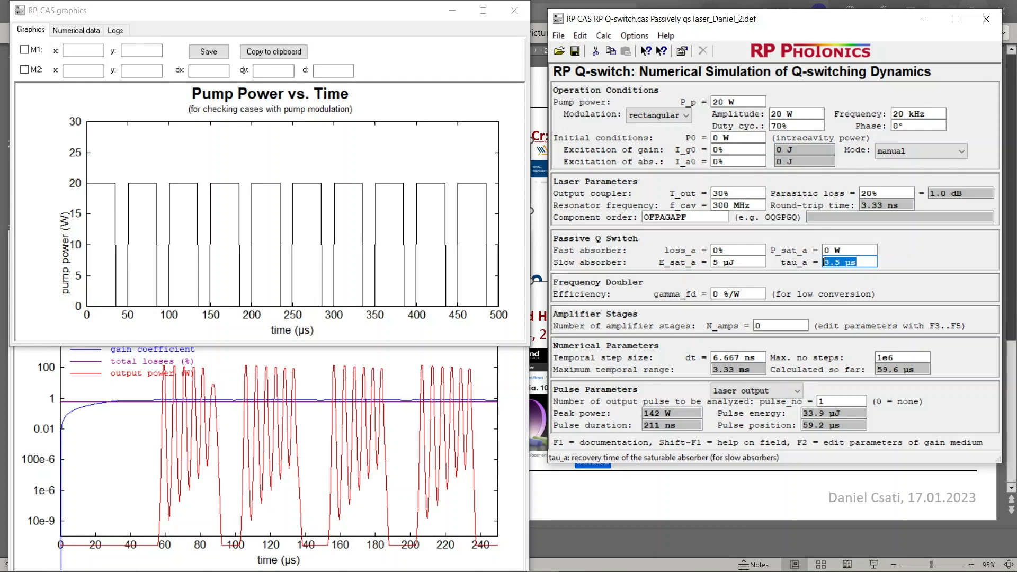
pyautogui.click(753, 262)
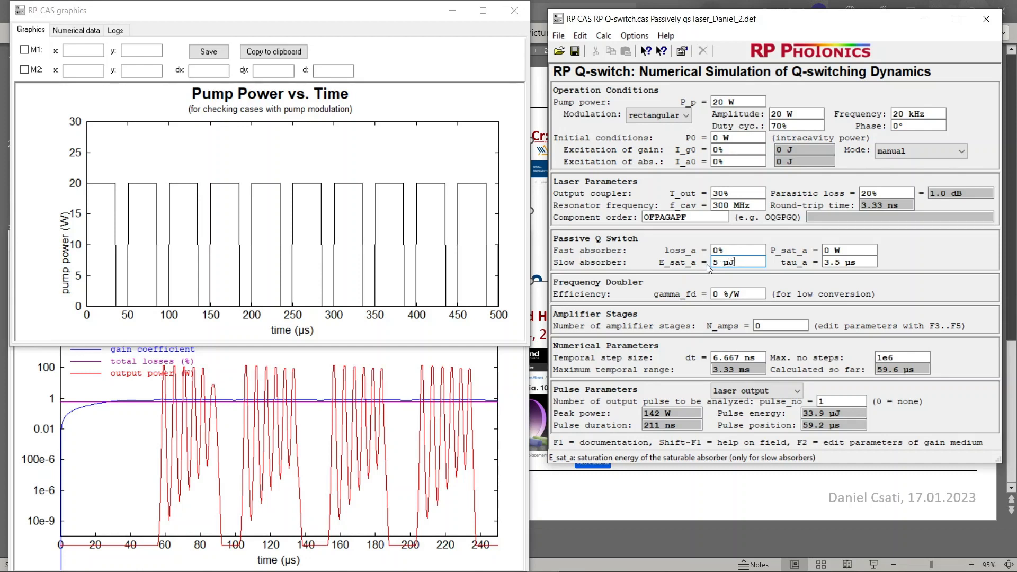
pyautogui.doubleClick(736, 254)
pyautogui.click(835, 250)
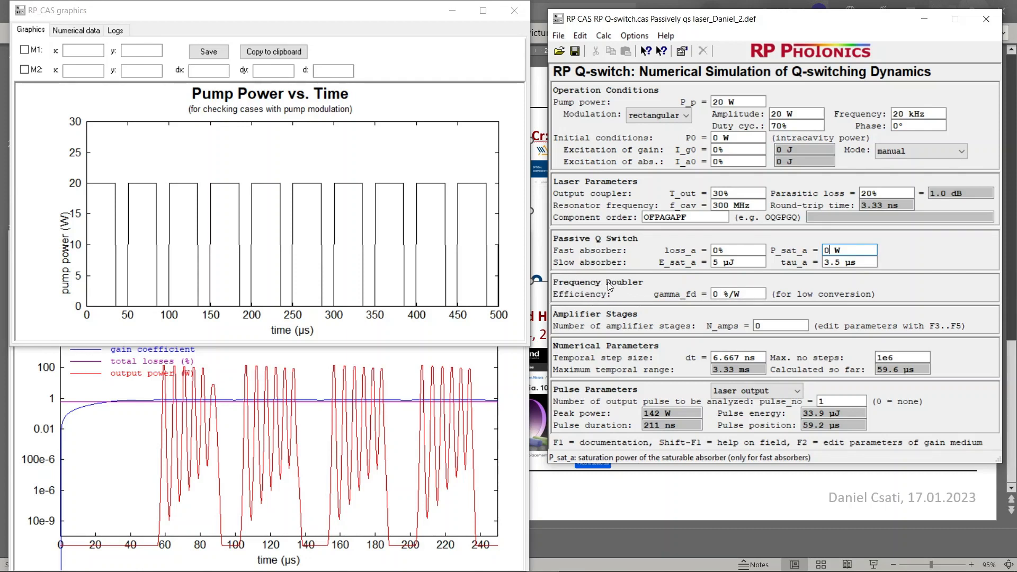
# Examine the conversion efficiency gamma_fd of the frequency doubler
pyautogui.click(718, 294)
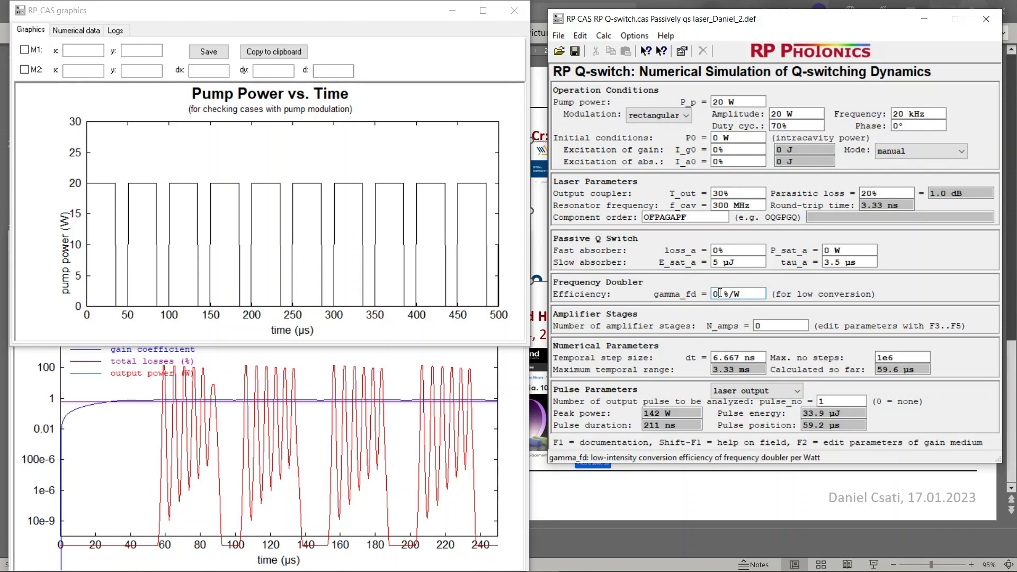
pyautogui.moveTo(720, 294); pyautogui.dragTo(713, 294)
pyautogui.click(726, 295)
pyautogui.doubleClick(717, 294)
pyautogui.click(724, 294)
pyautogui.doubleClick(715, 294)
pyautogui.click(720, 294)
pyautogui.moveTo(719, 294); pyautogui.dragTo(713, 295)
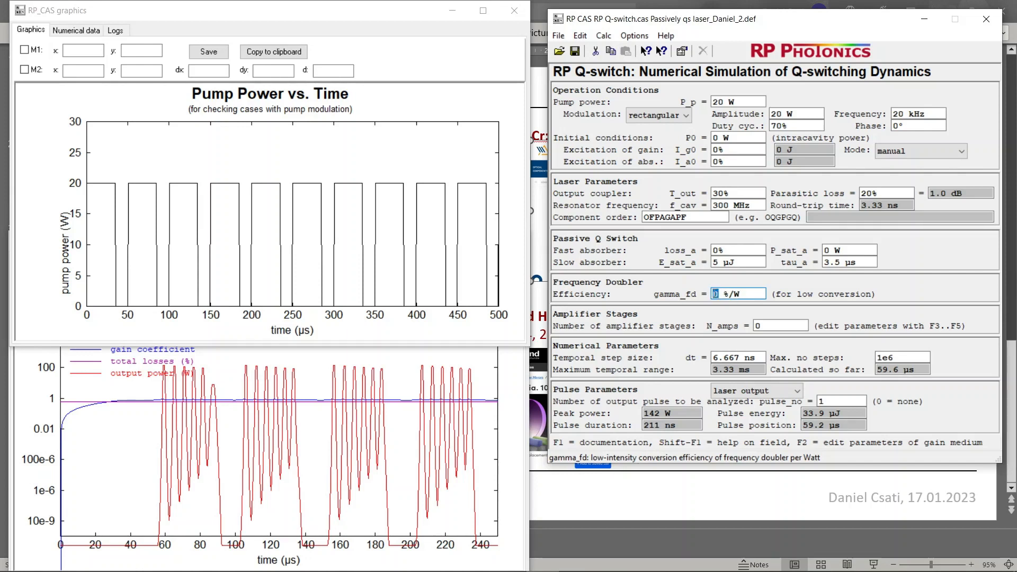
pyautogui.click(724, 294)
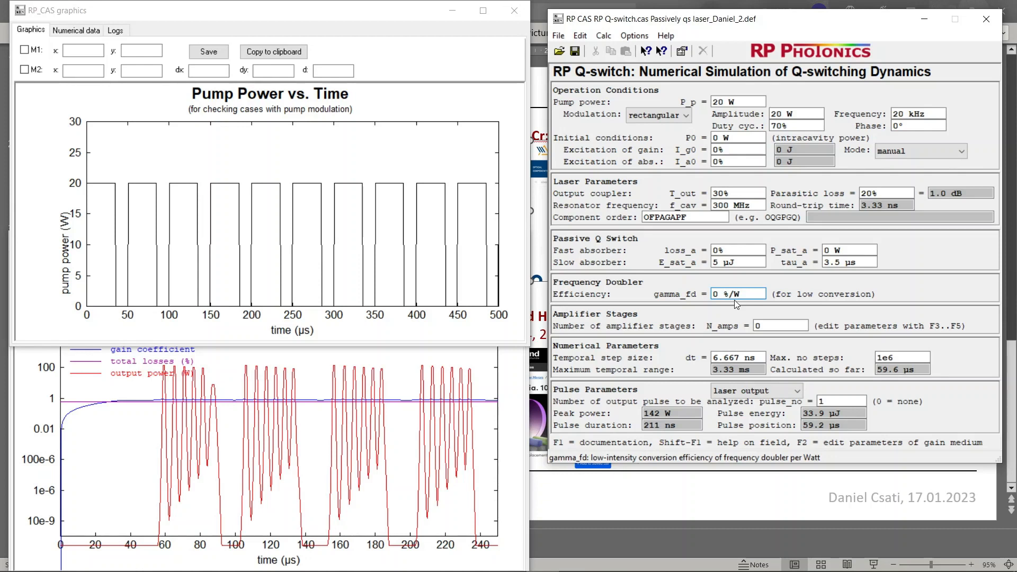
# Examine the number of amplifier stages, and open and close the parameter forms of the first, second and third stages
pyautogui.click(766, 325)
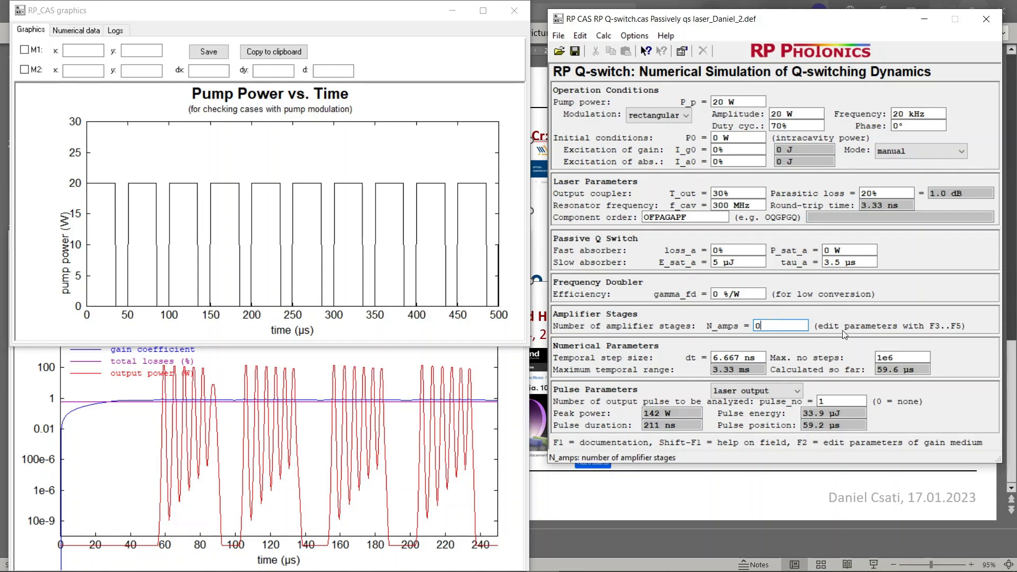
pyautogui.press('F3')
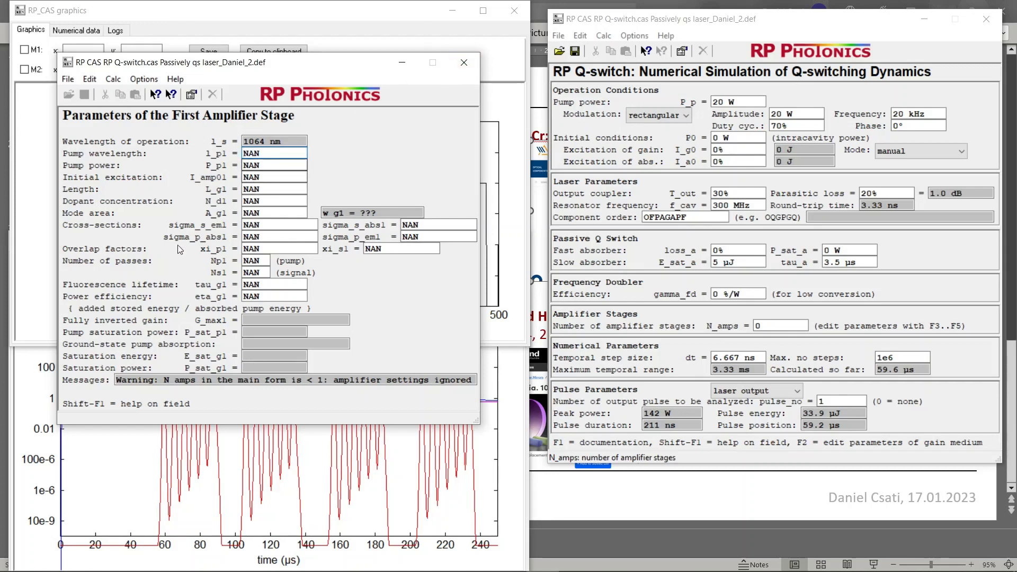
pyautogui.click(461, 69)
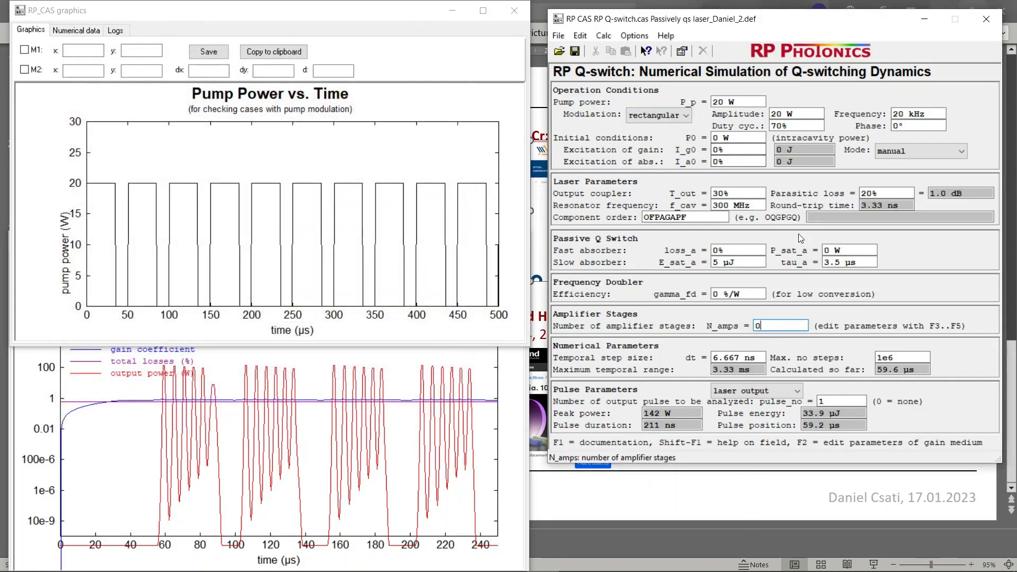
pyautogui.press('F4')
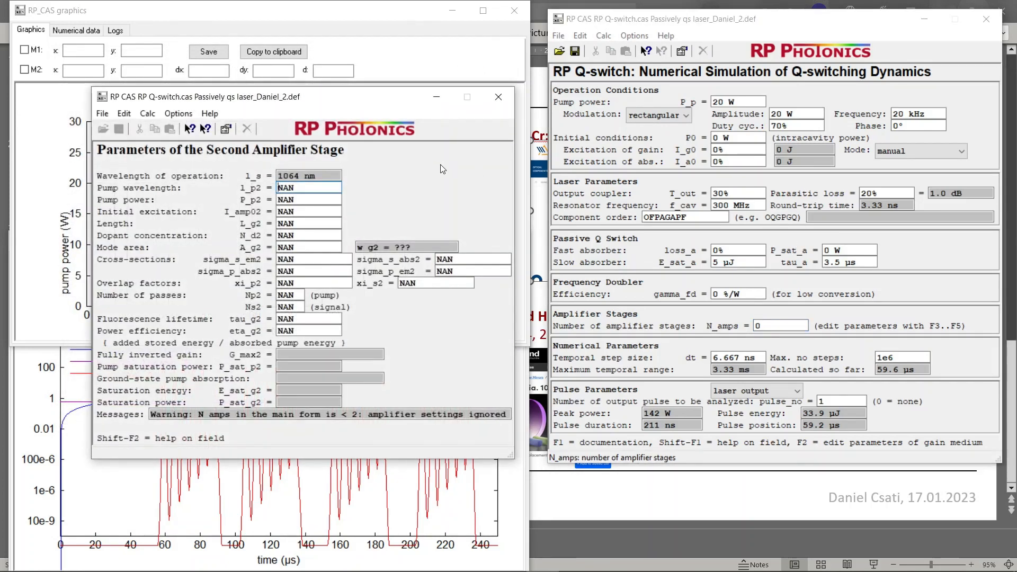
pyautogui.click(498, 96)
pyautogui.press('F5')
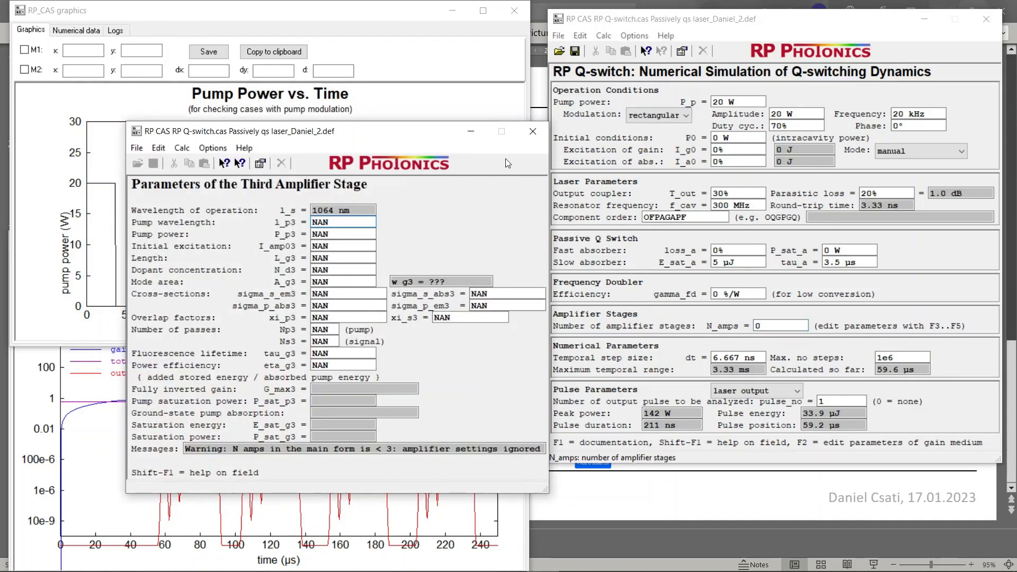
pyautogui.click(533, 131)
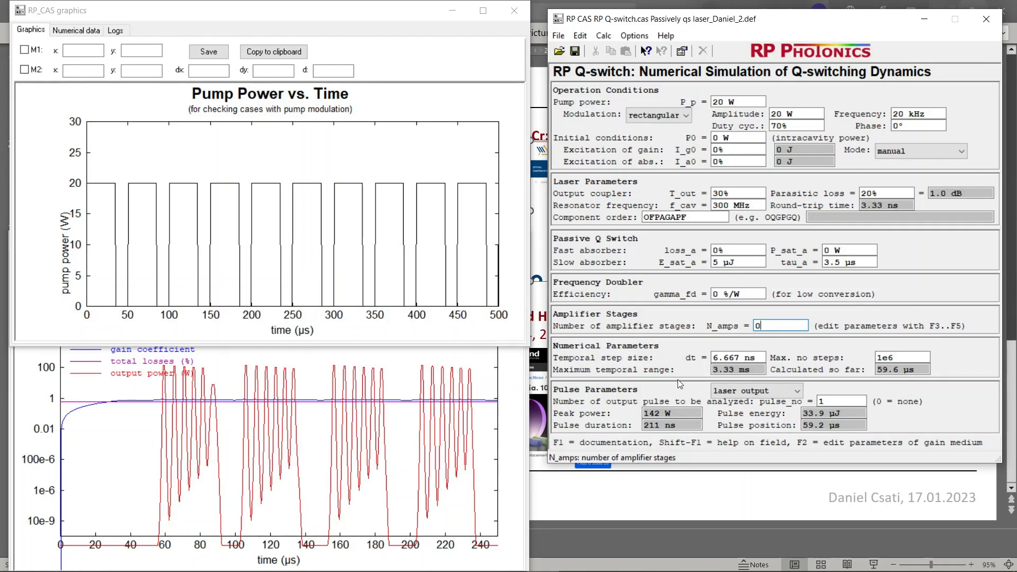
# Try a temporal step size dt of 1 ns in the numerical parameters
pyautogui.click(746, 359)
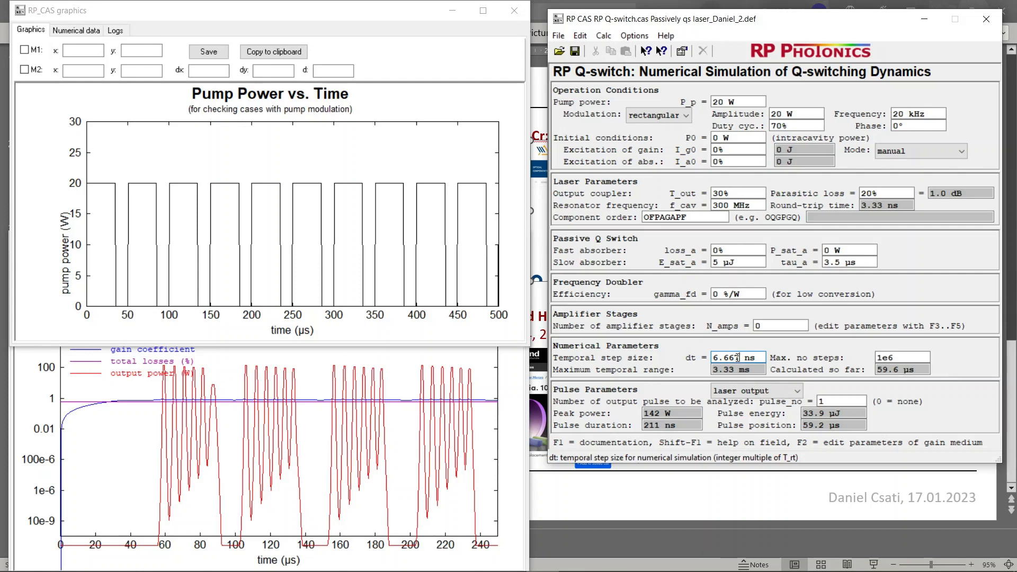
pyautogui.moveTo(739, 358); pyautogui.dragTo(719, 358)
pyautogui.click(715, 358)
pyautogui.doubleClick(738, 357)
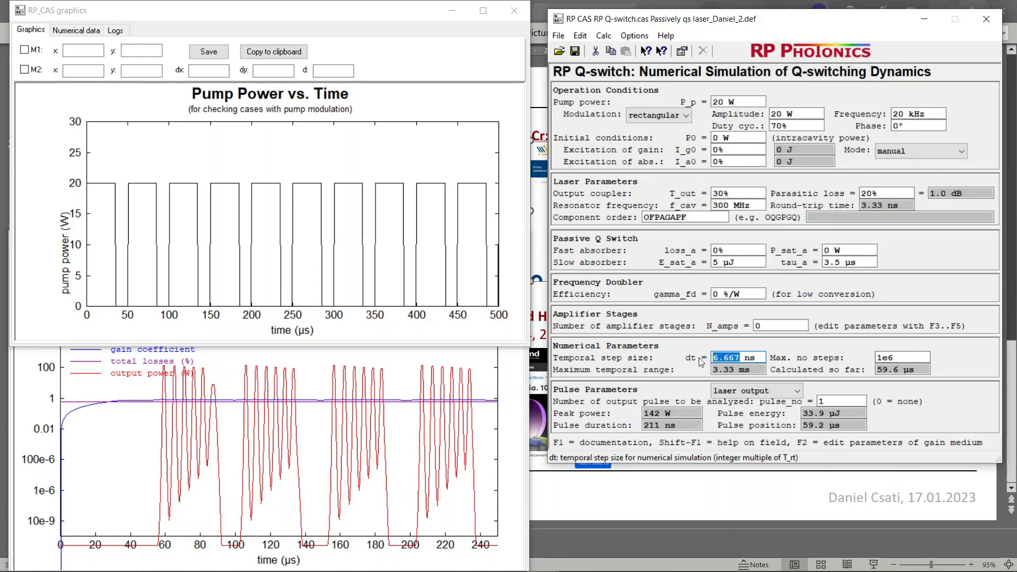
pyautogui.write('1')
pyautogui.press('Return')
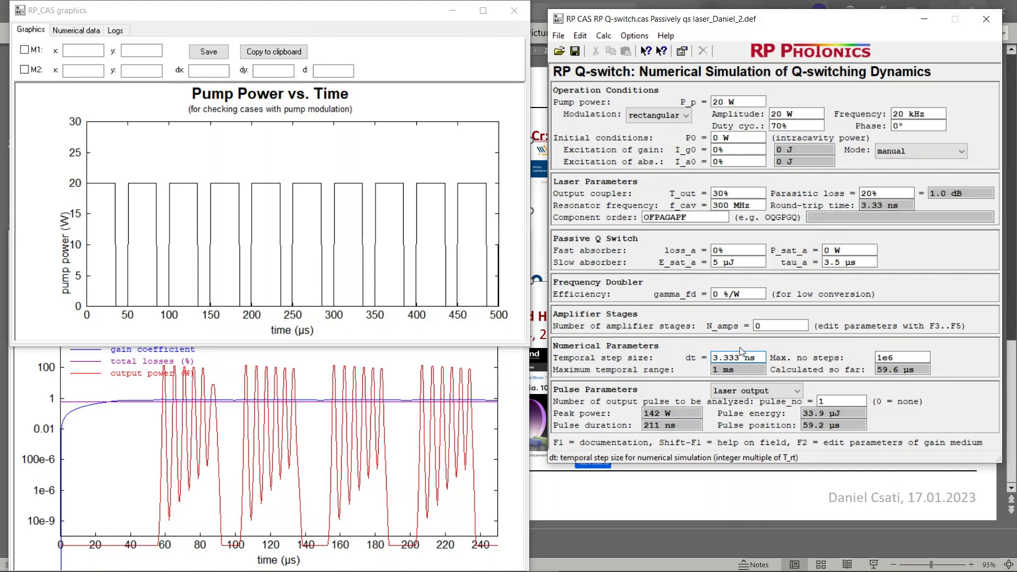
# Set the temporal step size dt to 10 ns
pyautogui.moveTo(738, 357); pyautogui.dragTo(712, 357)
pyautogui.write('10')
pyautogui.click(879, 358)
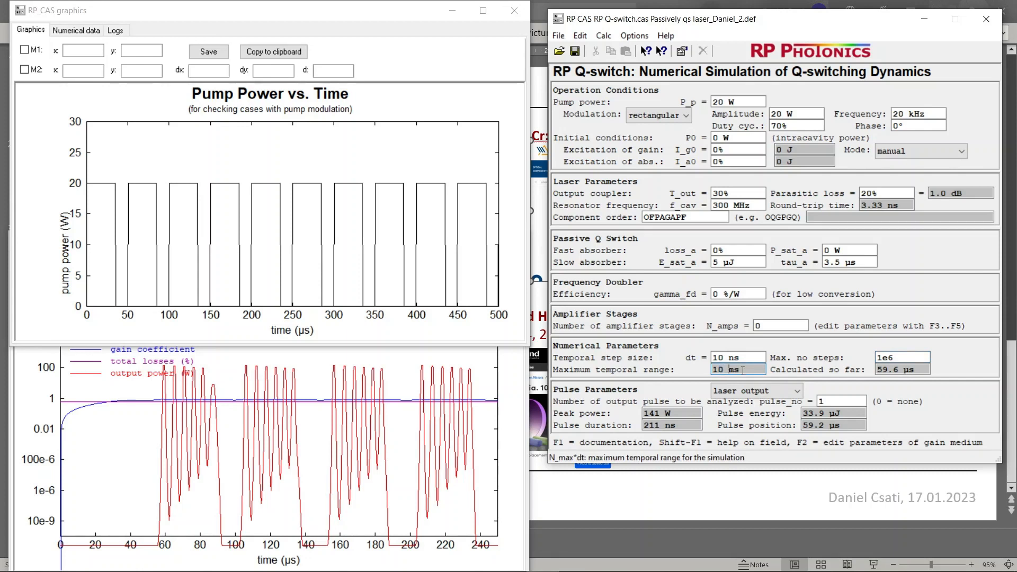
# Set the temporal step size dt to 3.333 ns, matching the resonator's round-trip time
pyautogui.click(727, 361)
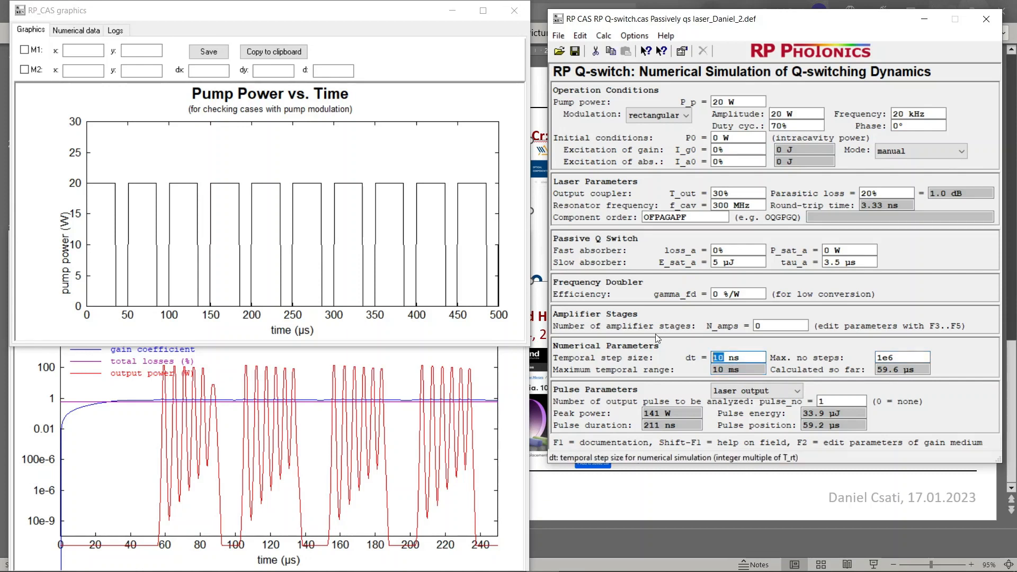
pyautogui.write('3.33')
pyautogui.write('3')
pyautogui.click(894, 359)
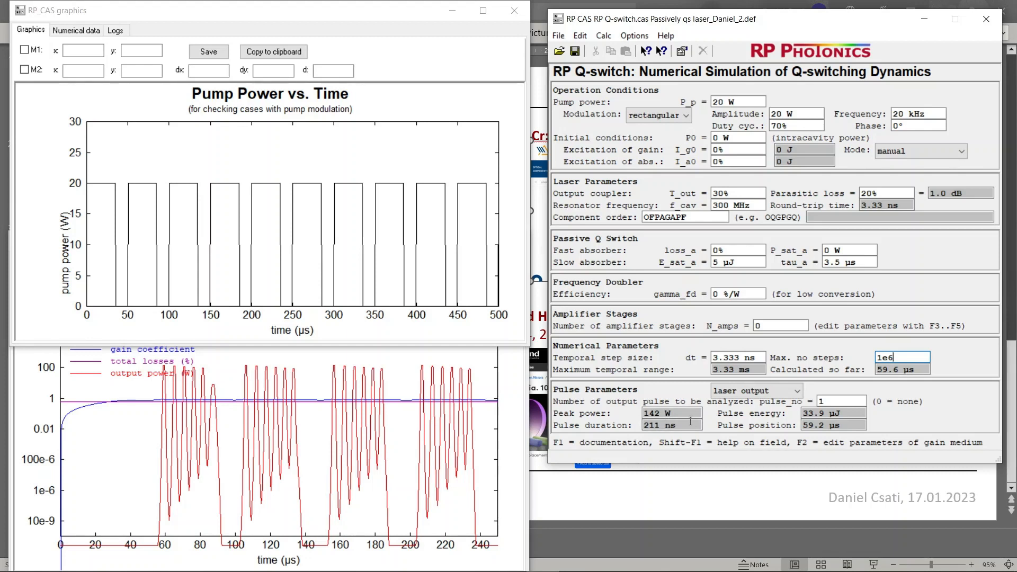
# Set the number of the output pulse to be analyzed, pulse_no, to 3
pyautogui.click(830, 401)
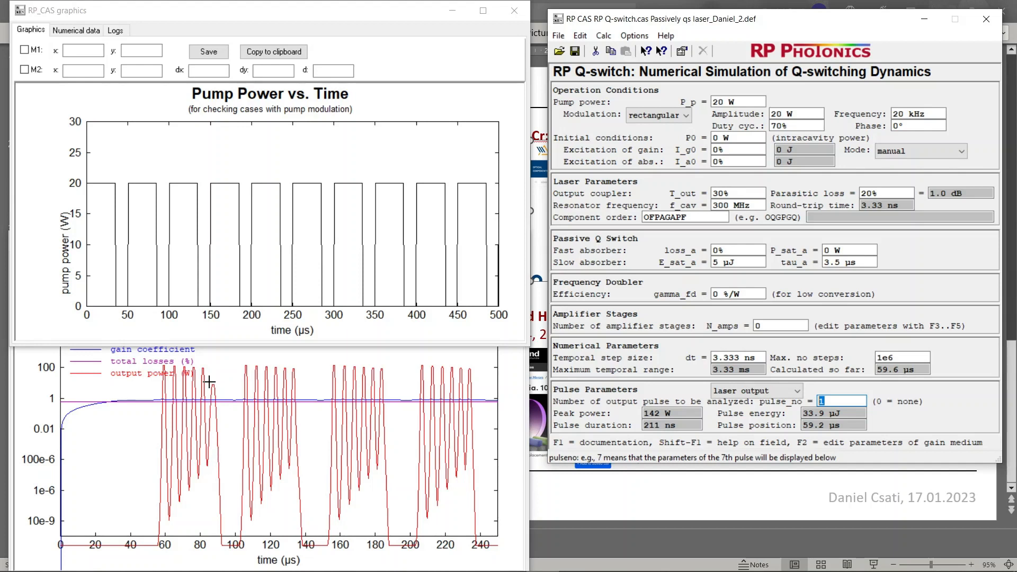
pyautogui.moveTo(213, 548)
pyautogui.write('3')
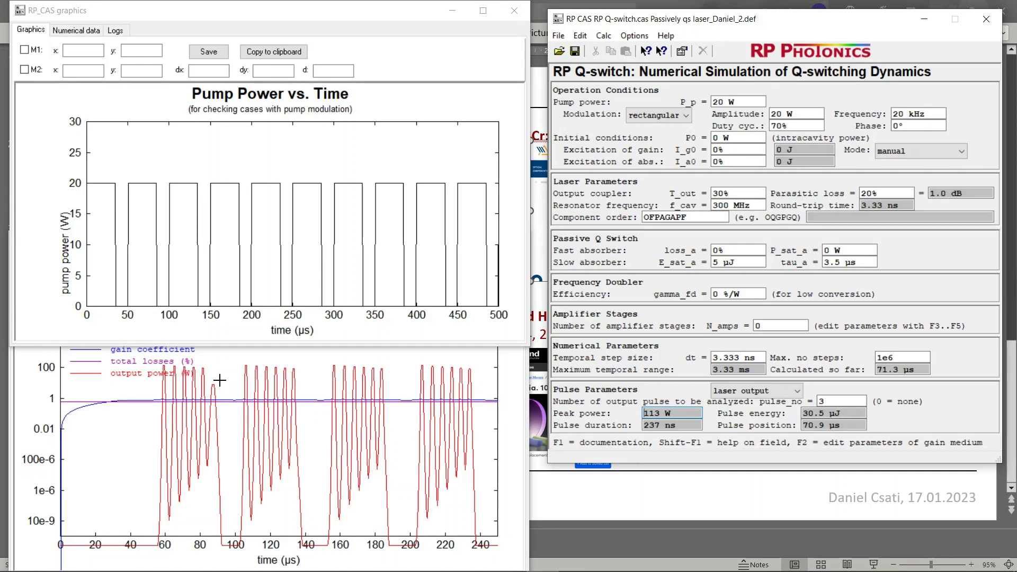
# Return pulse_no to 1 so that the first output pulse is analyzed
pyautogui.click(844, 402)
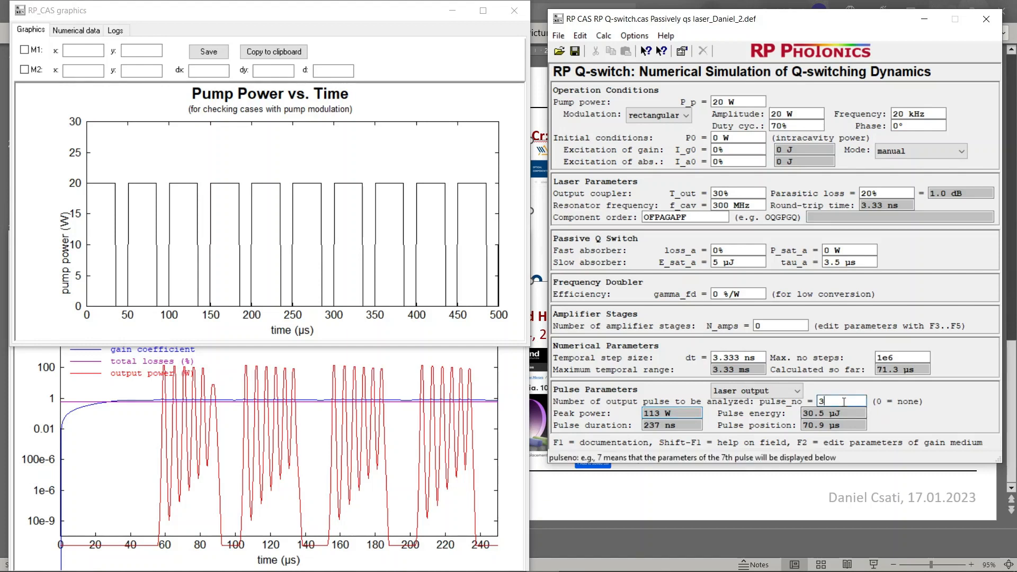
pyautogui.write('1')
pyautogui.click(758, 358)
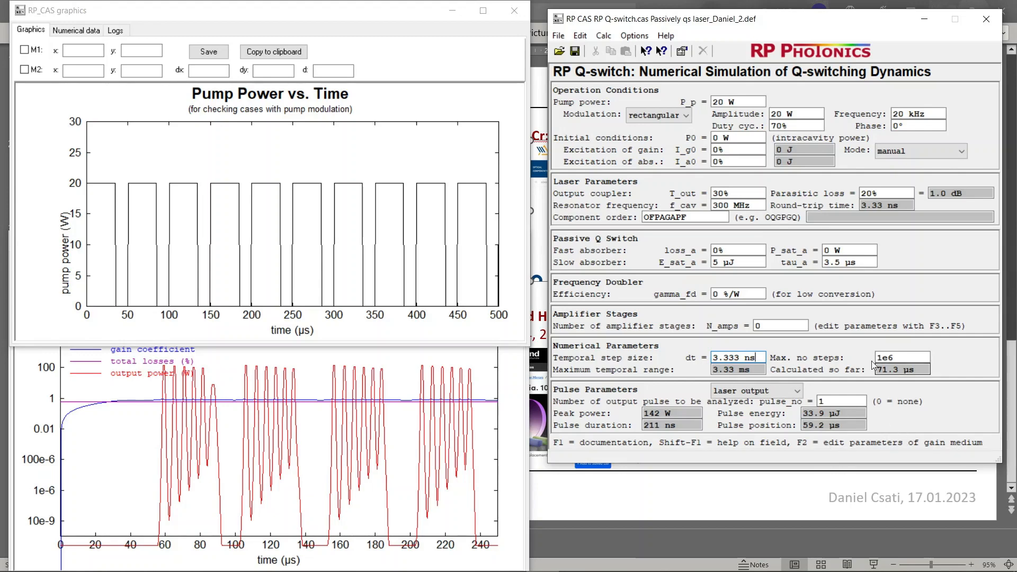
# Open the gain medium parameter form and examine its wavelength of operation, pump wavelength and length
pyautogui.press('F2')
pyautogui.moveTo(237, 35); pyautogui.dragTo(752, 75)
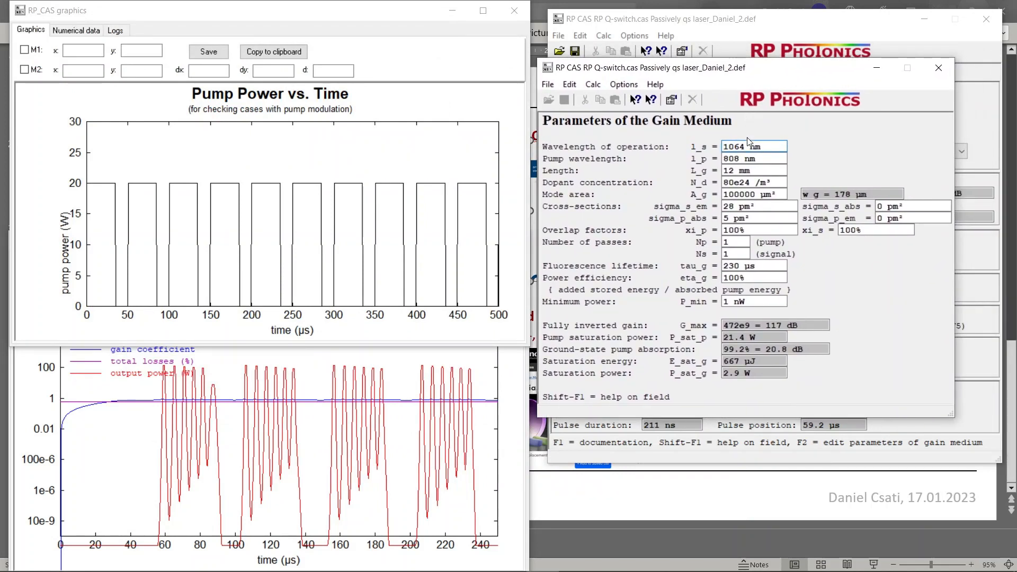
pyautogui.click(747, 158)
pyautogui.moveTo(741, 147); pyautogui.dragTo(721, 163)
pyautogui.click(741, 147)
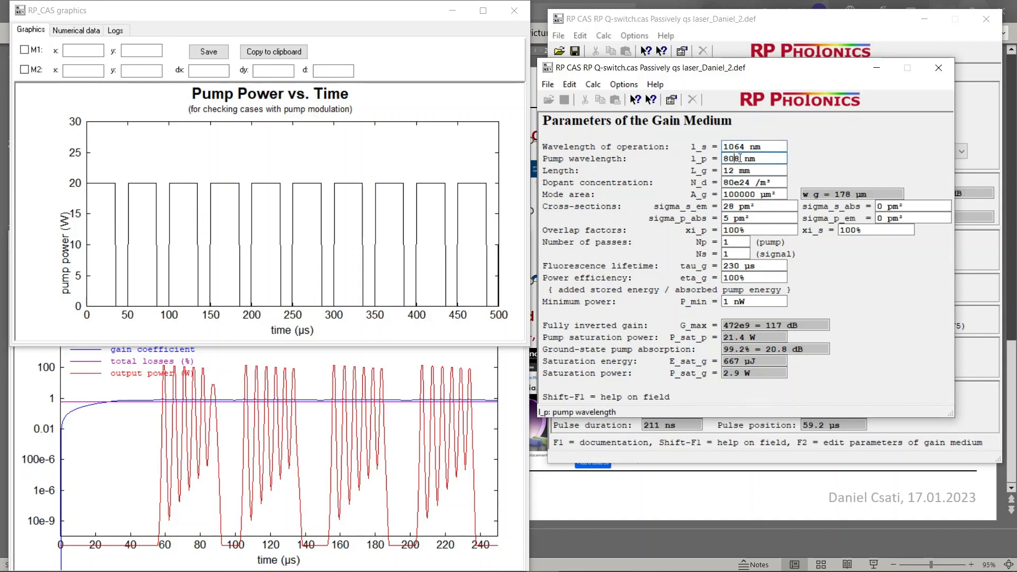
pyautogui.click(747, 170)
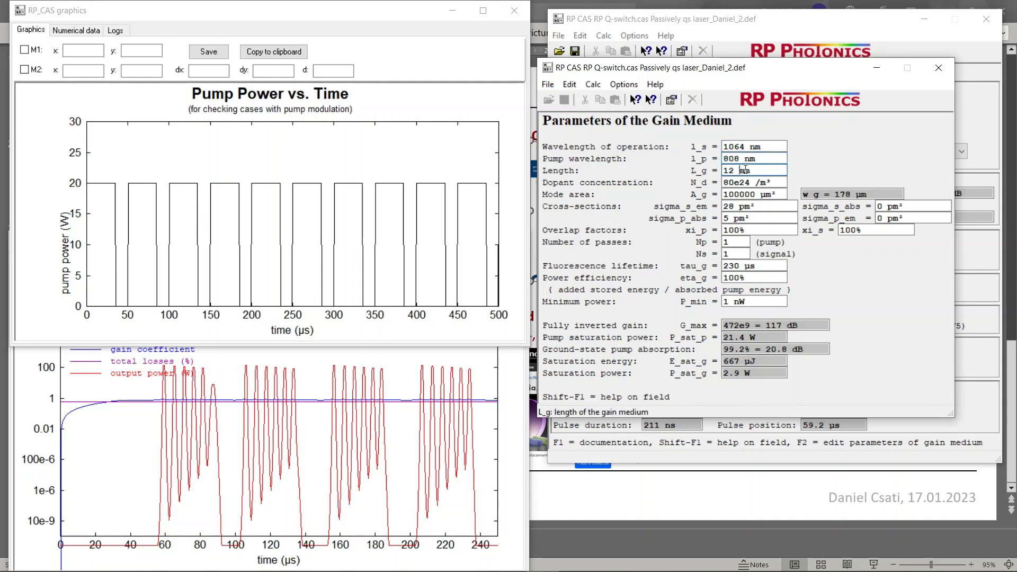
pyautogui.moveTo(750, 170); pyautogui.dragTo(723, 170)
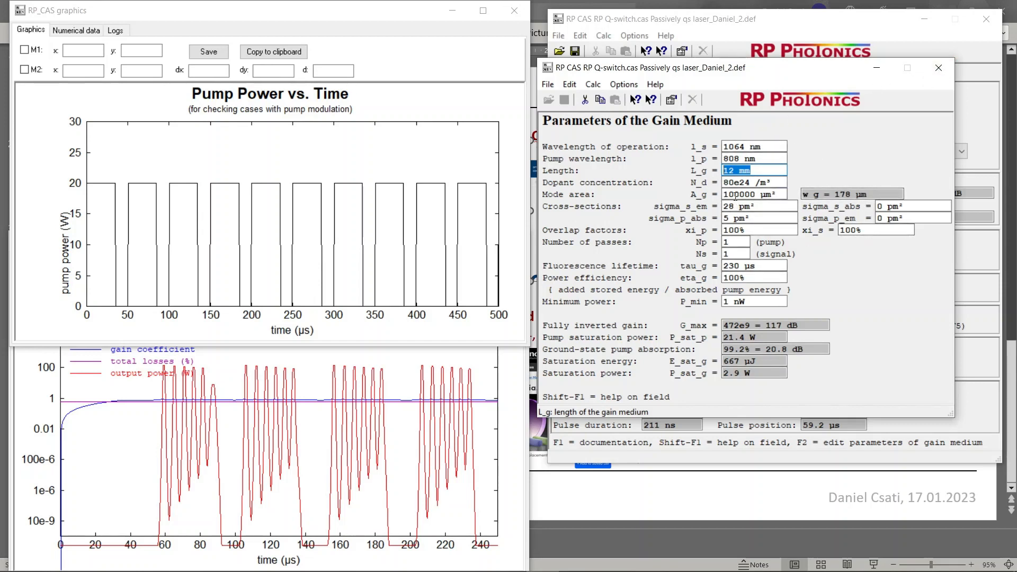
# Examine the gain medium's mode area and dopant concentration, recheck its length and wavelengths, and close the form
pyautogui.moveTo(752, 194); pyautogui.dragTo(725, 195)
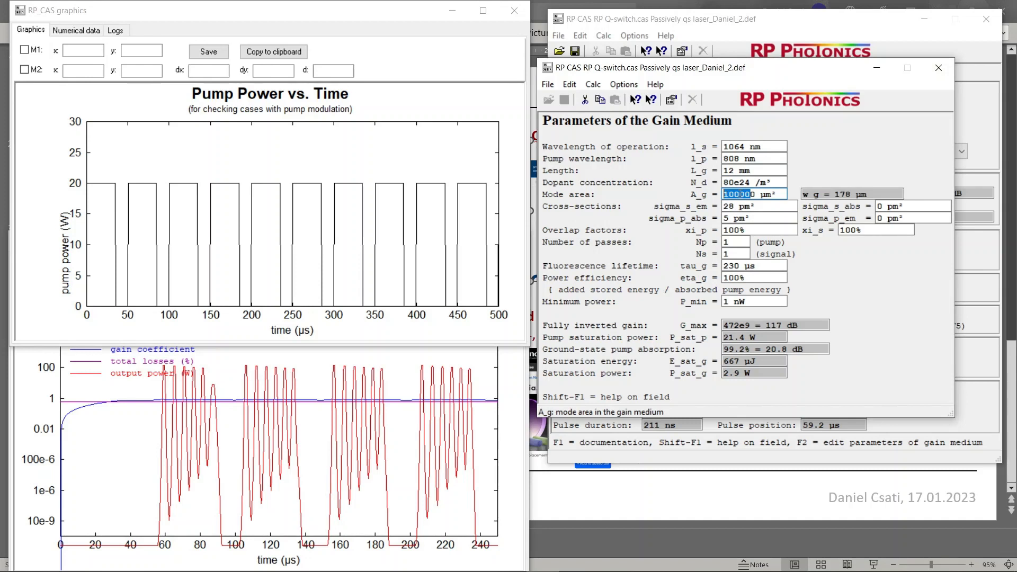
pyautogui.click(740, 195)
pyautogui.click(733, 182)
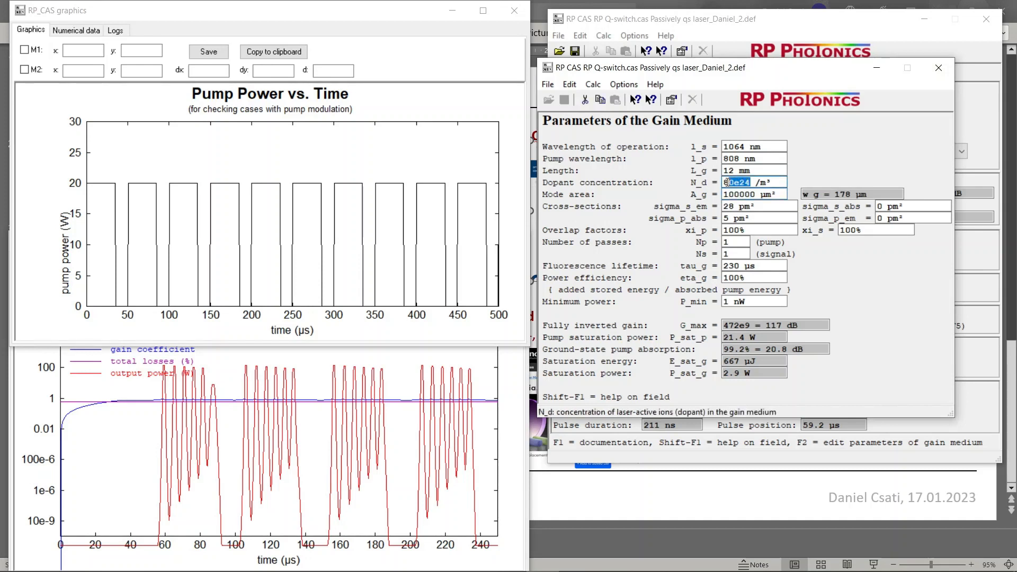
pyautogui.click(735, 171)
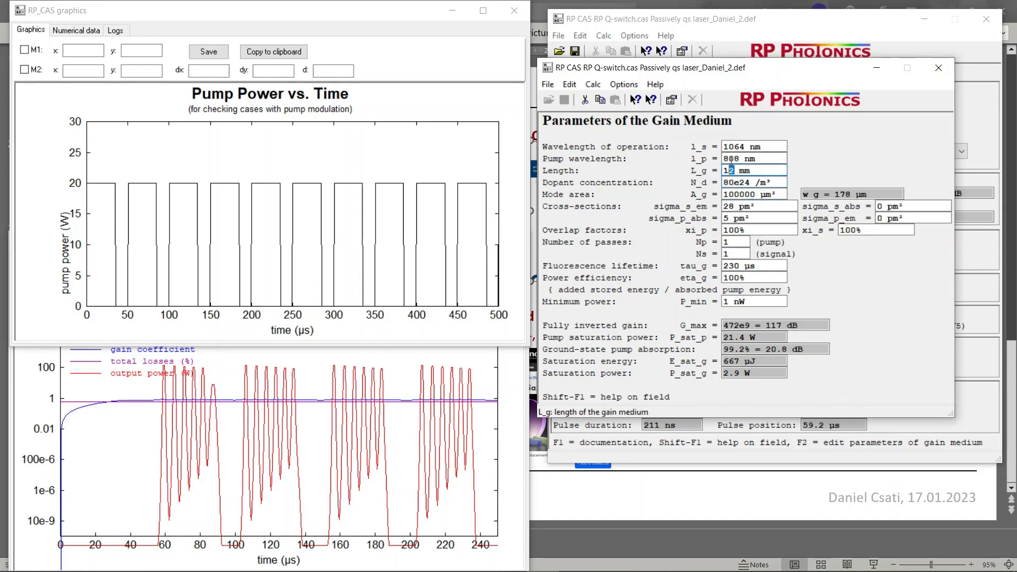
pyautogui.click(732, 159)
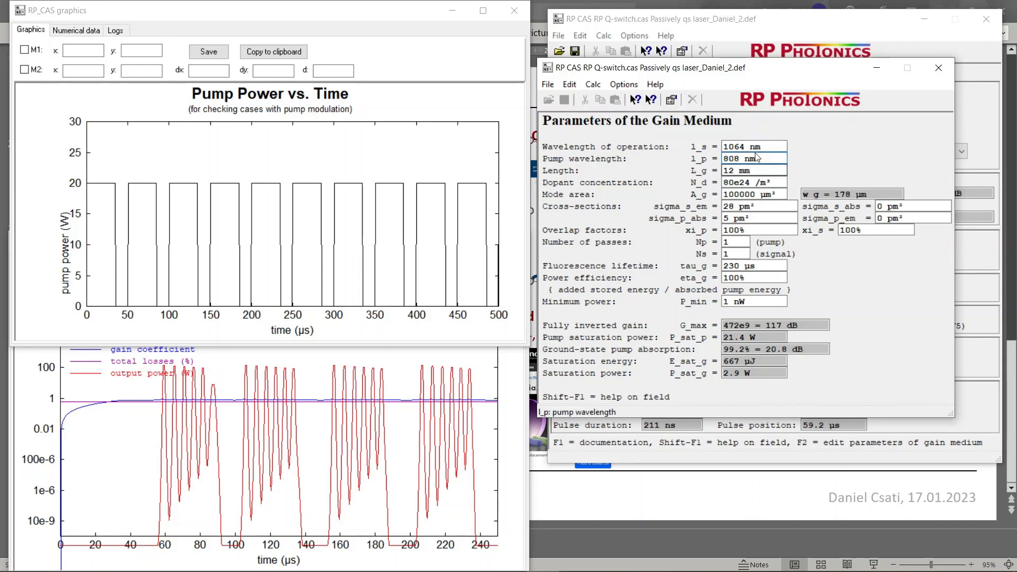
pyautogui.click(744, 147)
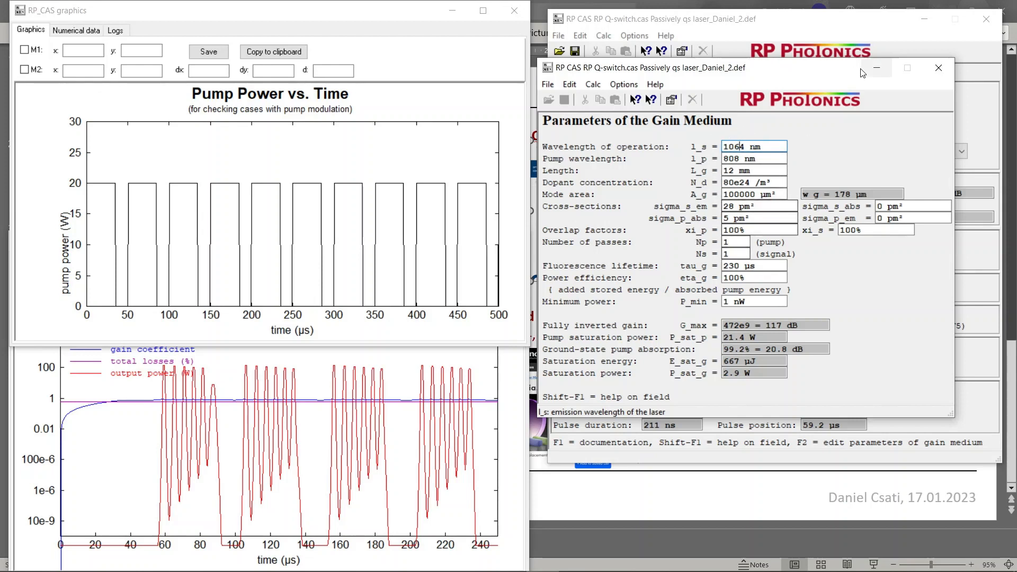
pyautogui.click(938, 67)
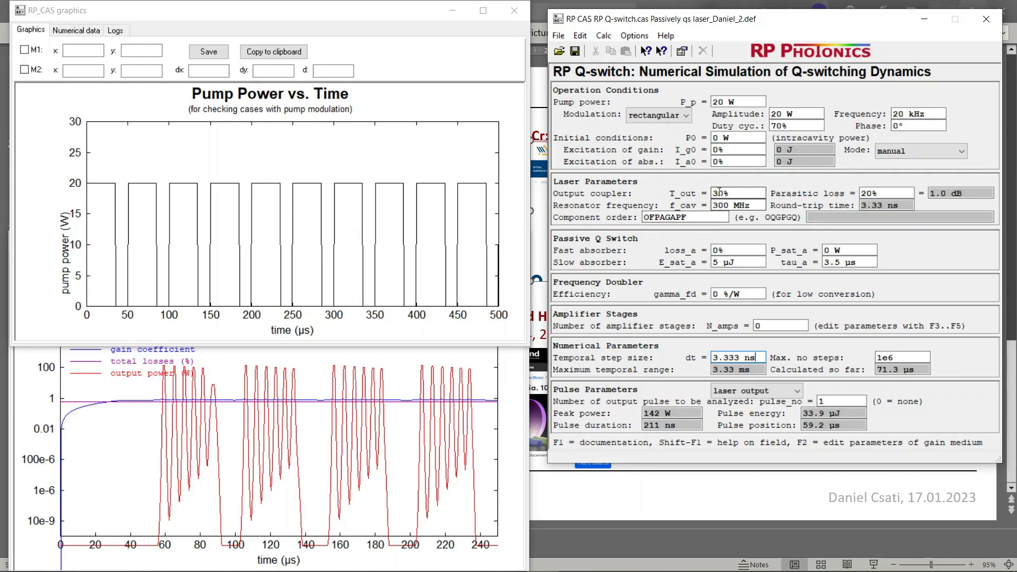
# Try an output coupler transmission T_out of 20%, return it to 30%, and update all diagrams
pyautogui.moveTo(716, 194); pyautogui.dragTo(706, 196)
pyautogui.write('2')
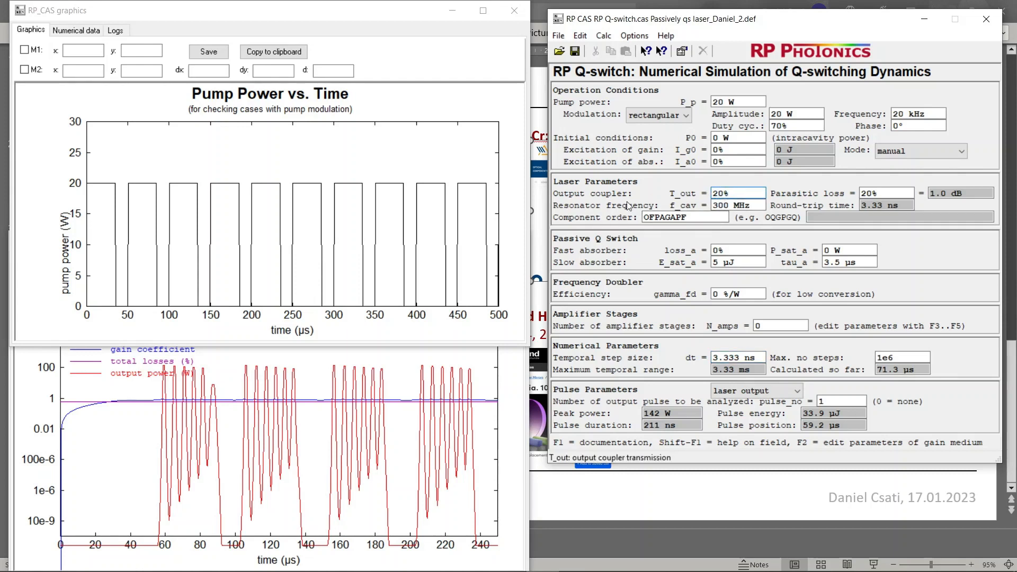
pyautogui.click(603, 36)
pyautogui.click(617, 49)
pyautogui.click(603, 36)
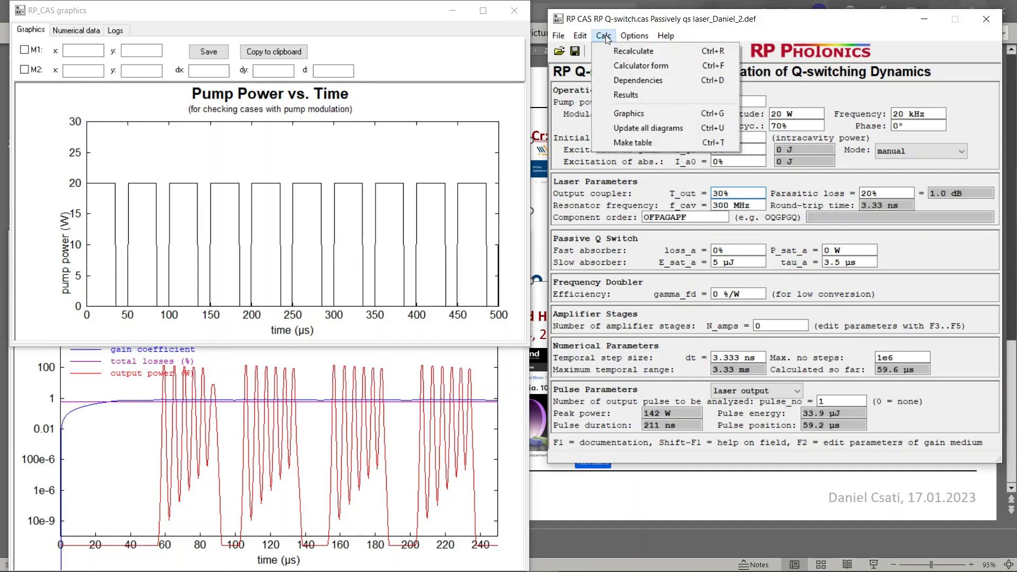
pyautogui.click(627, 129)
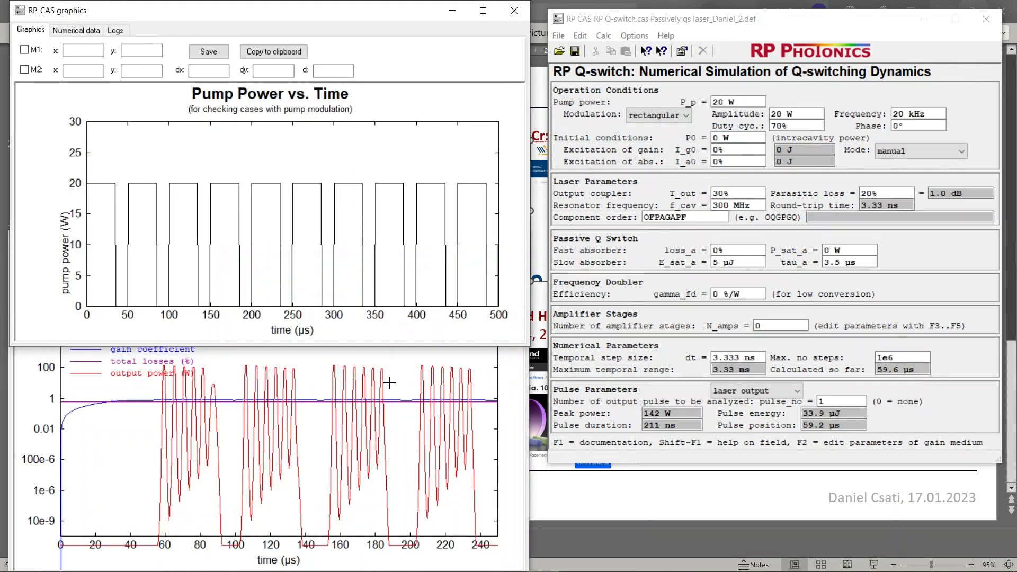
# Set the output coupler transmission T_out to 50% and update all diagrams
pyautogui.doubleClick(715, 194)
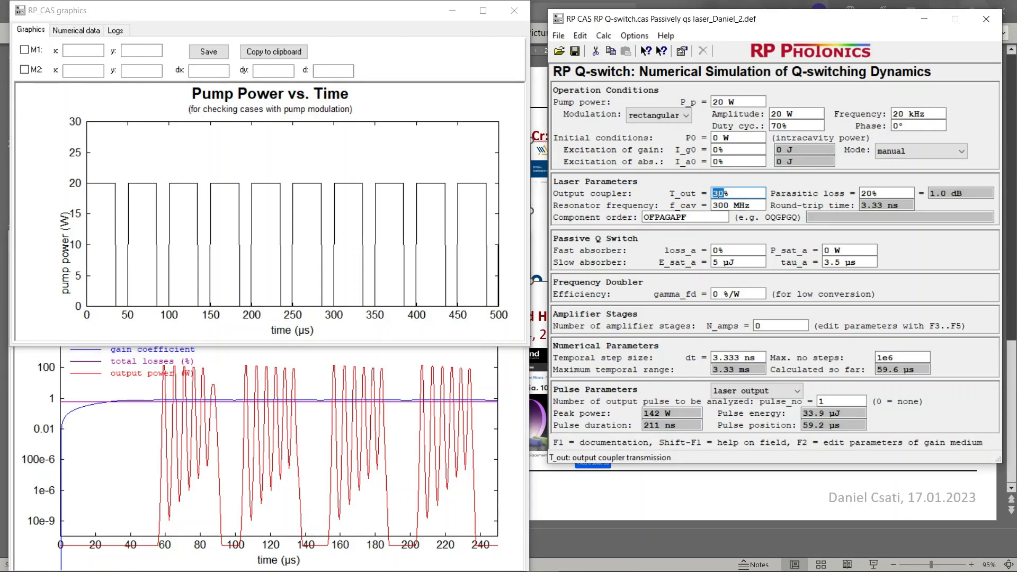
pyautogui.write('50')
pyautogui.press('Tab')
pyautogui.click(604, 36)
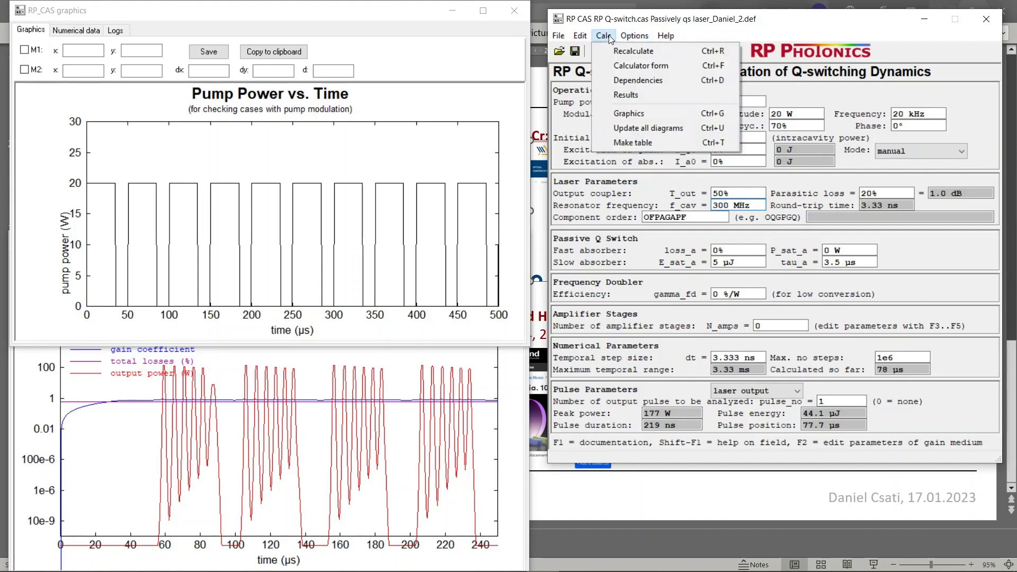
pyautogui.click(640, 125)
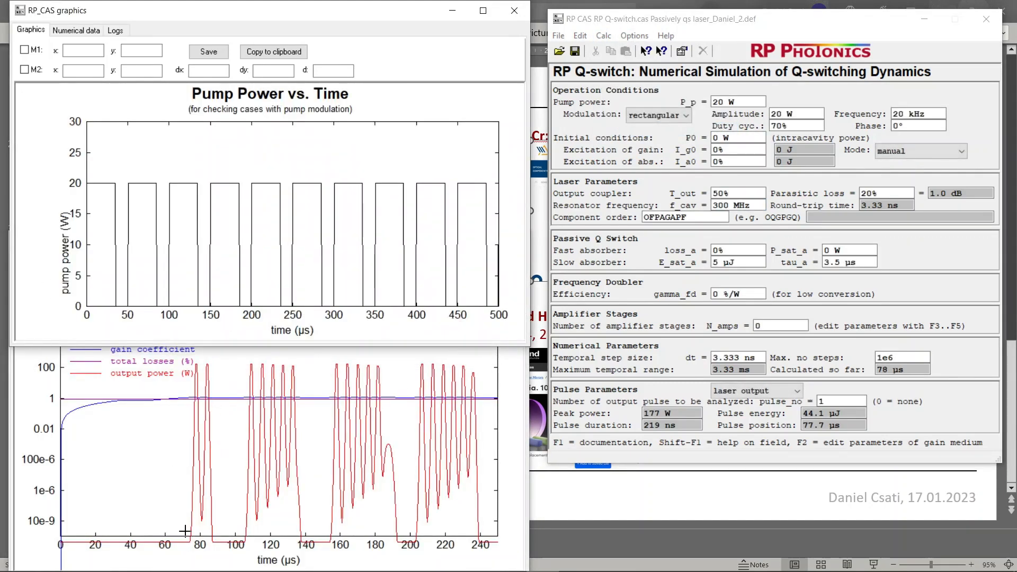
# Set the output coupler transmission T_out to 20% and update all diagrams
pyautogui.click(716, 194)
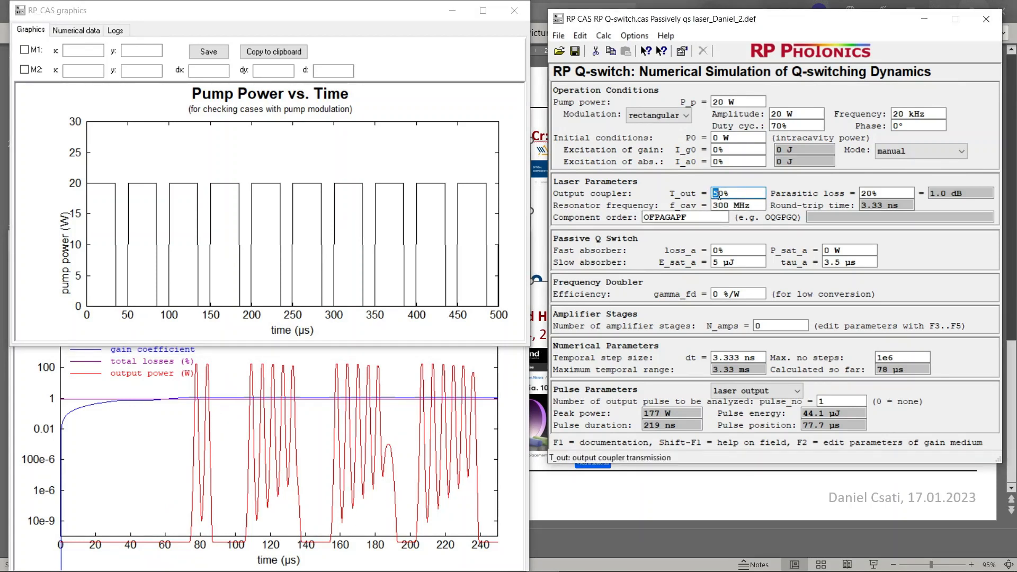
pyautogui.write('2')
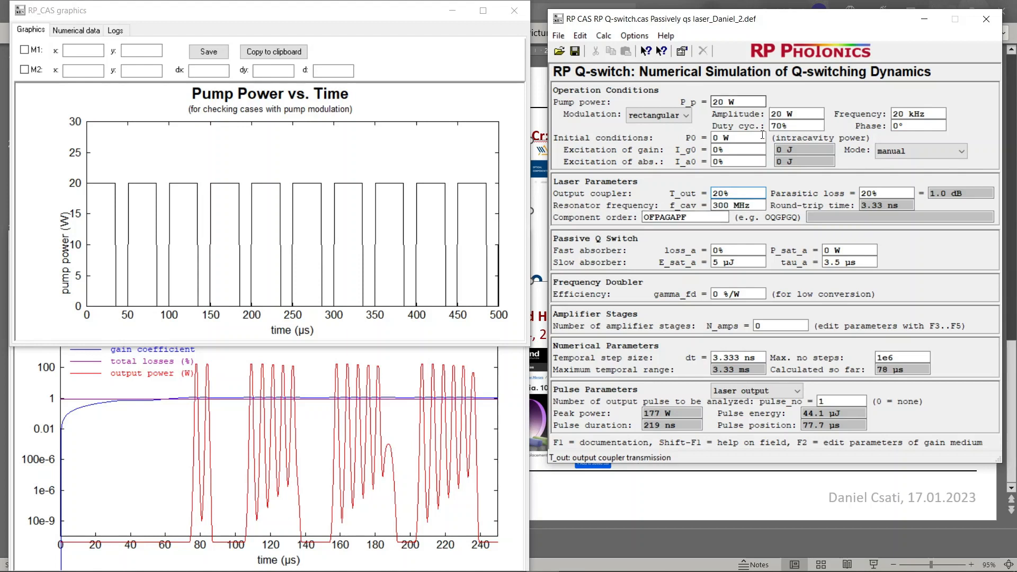
pyautogui.click(732, 206)
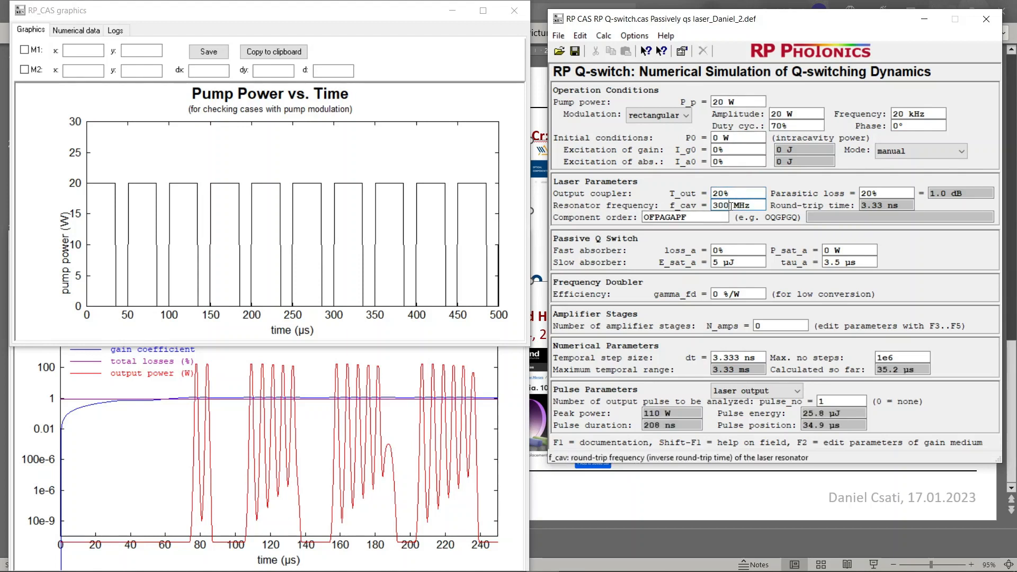
pyautogui.click(603, 35)
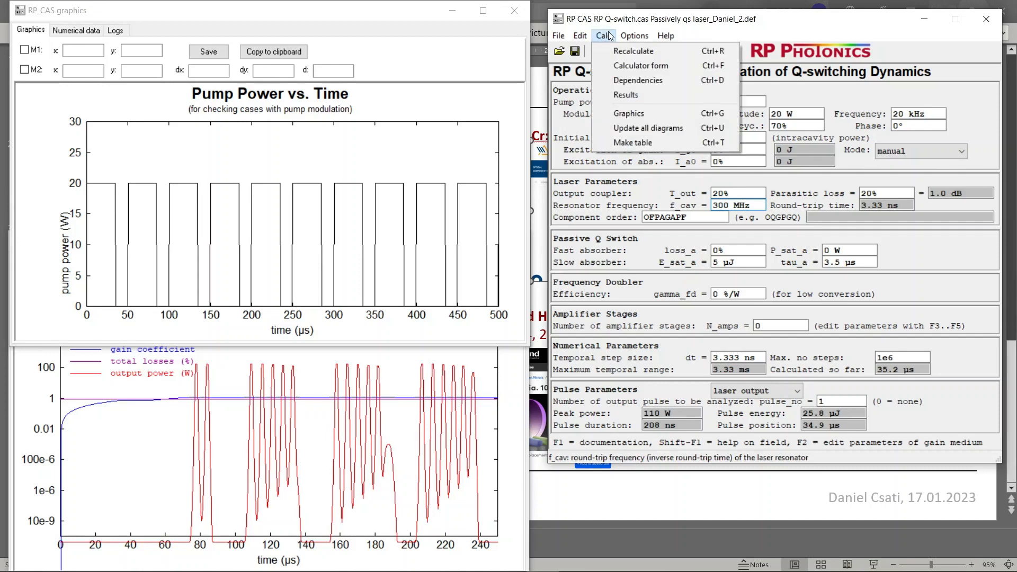
pyautogui.click(633, 128)
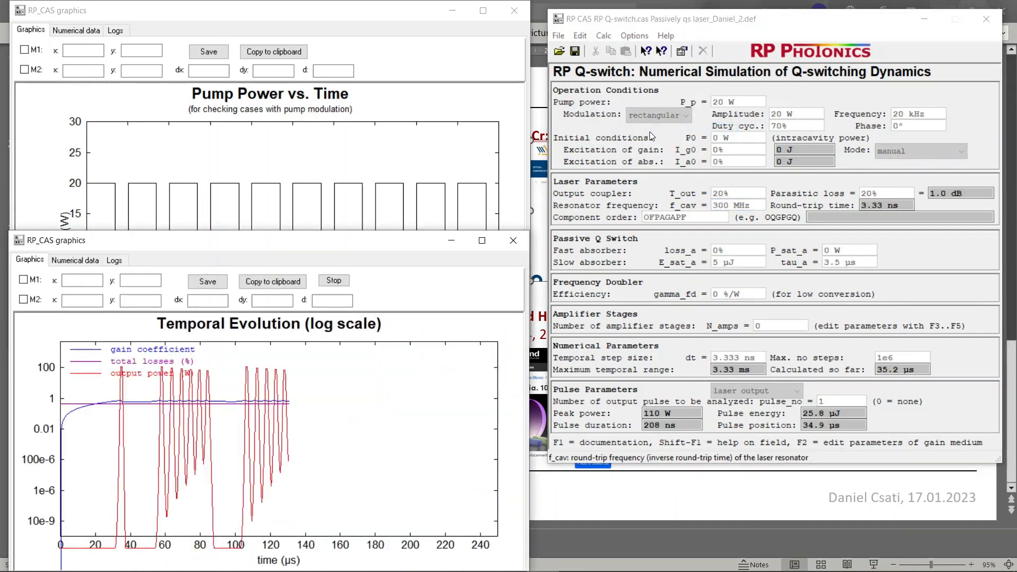
# Set the output coupler transmission T_out back to 30% and update all diagrams
pyautogui.click(715, 192)
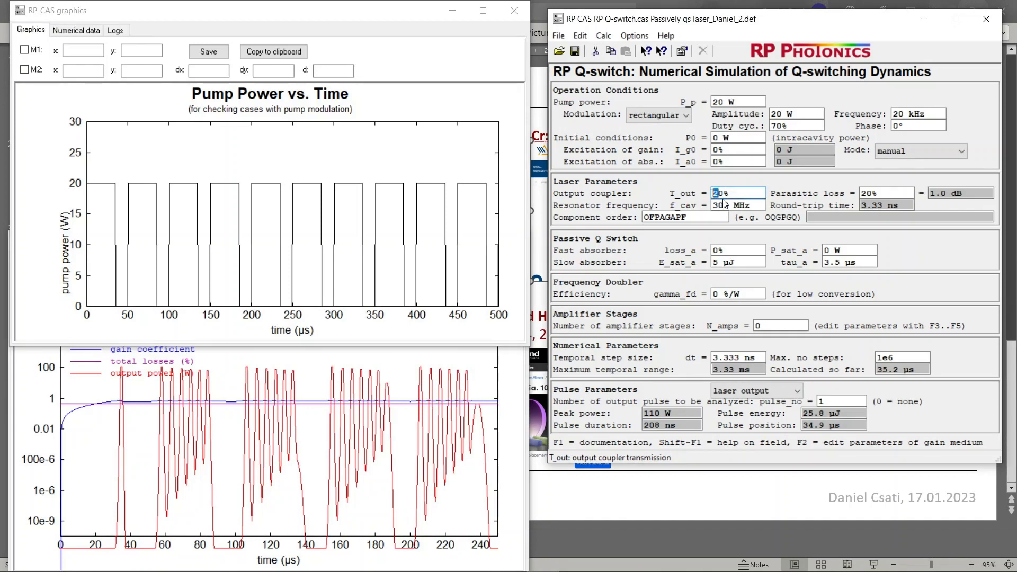
pyautogui.write('3')
pyautogui.click(603, 35)
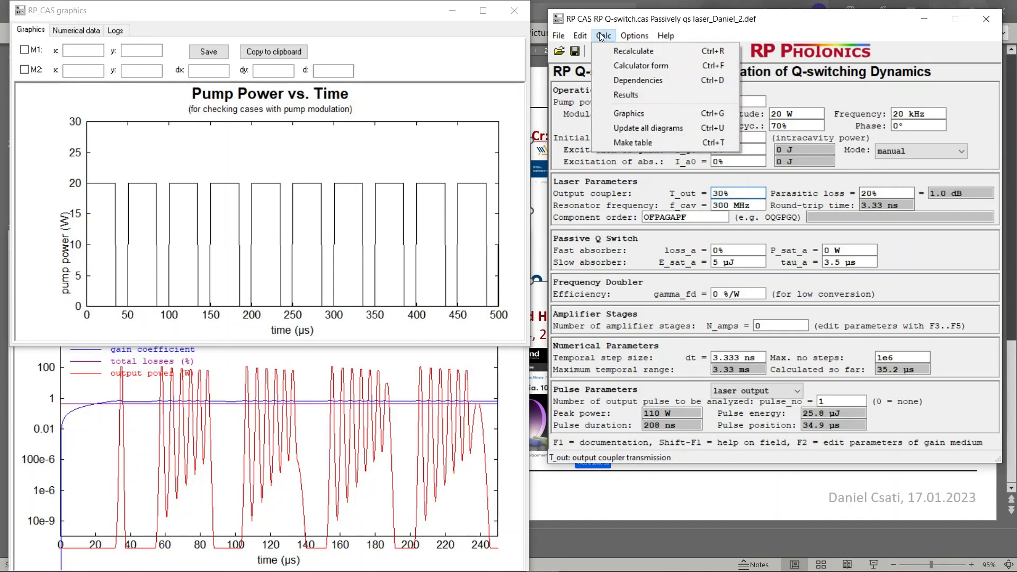
pyautogui.click(628, 128)
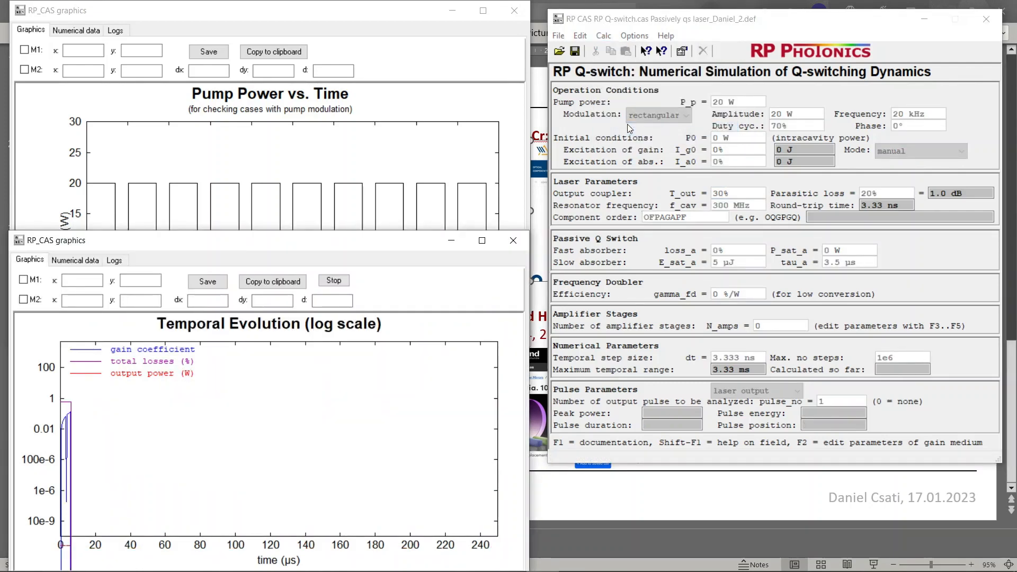
# Try an output coupler transmission T_out of 20%, restore 30%, and recompute all diagrams
pyautogui.click(723, 197)
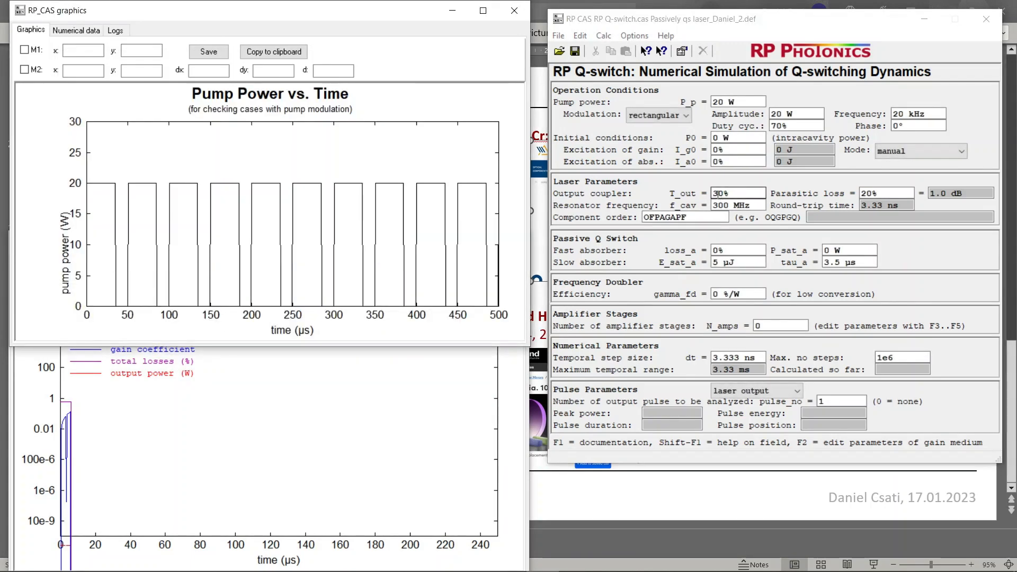
pyautogui.click(720, 193)
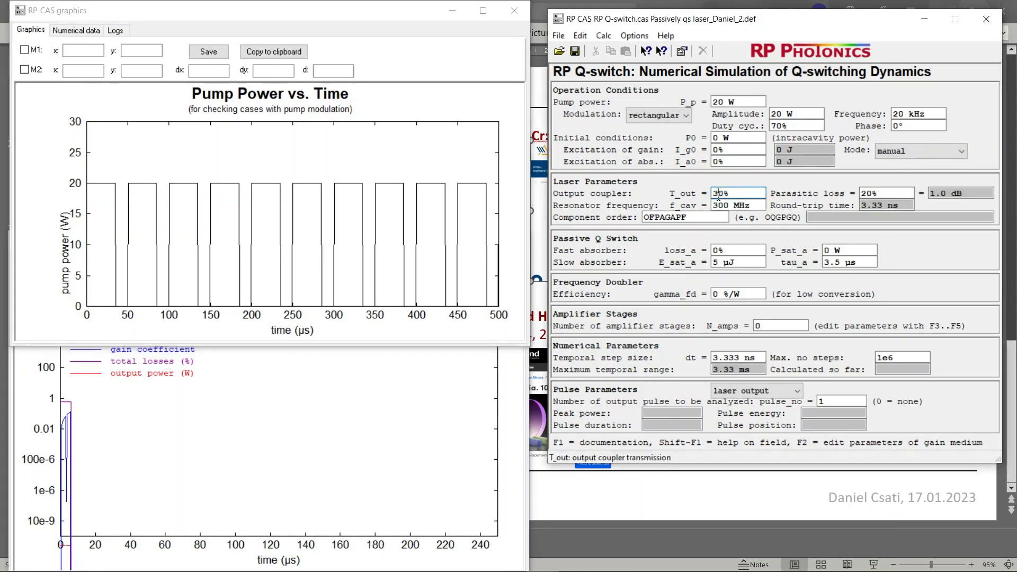
pyautogui.click(607, 37)
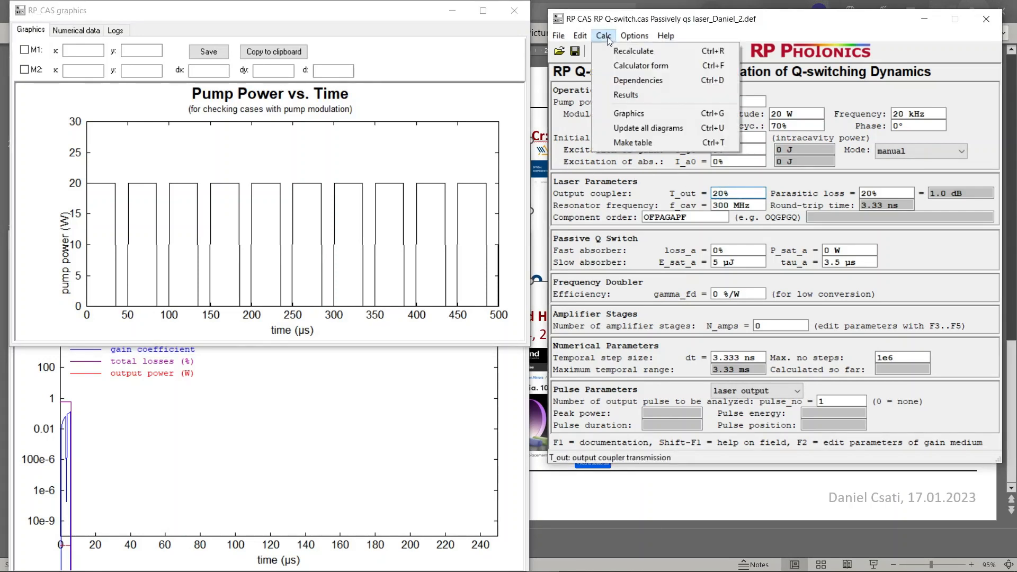
pyautogui.click(611, 50)
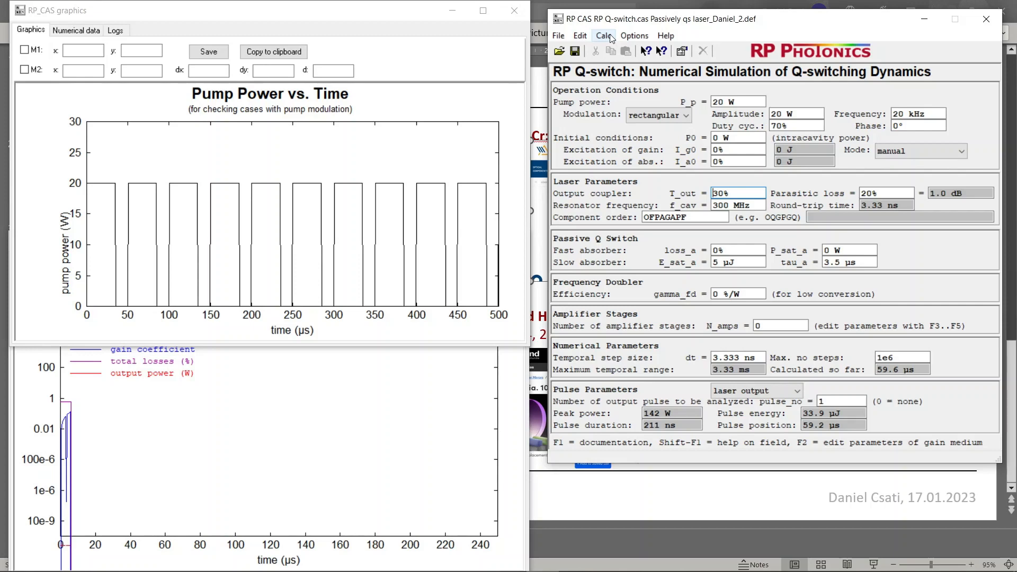
pyautogui.click(610, 37)
pyautogui.click(638, 128)
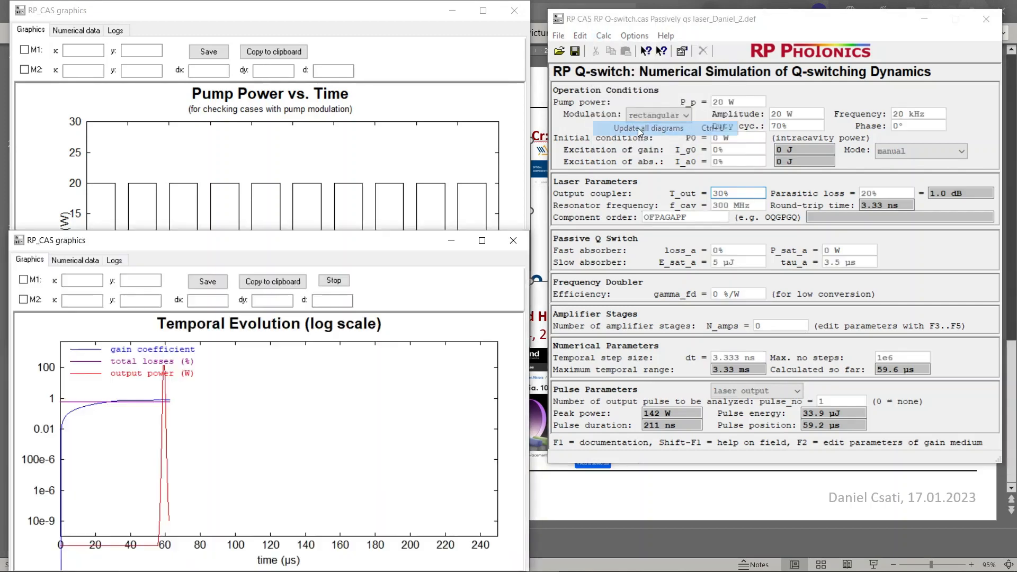
pyautogui.click(728, 198)
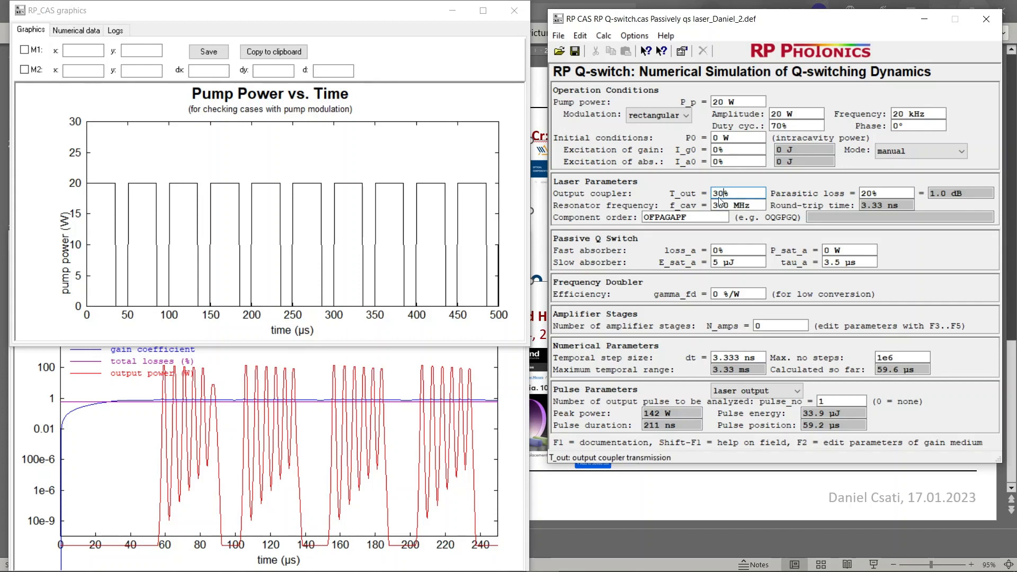
pyautogui.click(720, 205)
pyautogui.click(721, 193)
pyautogui.click(722, 205)
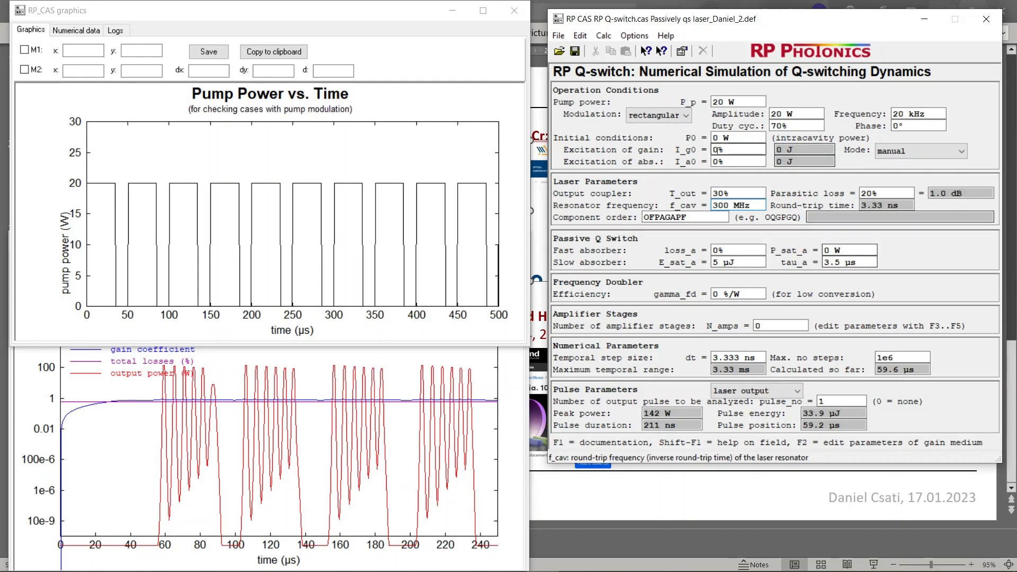
# Set the pump modulation frequency to 10 kHz and update all diagrams
pyautogui.doubleClick(898, 114)
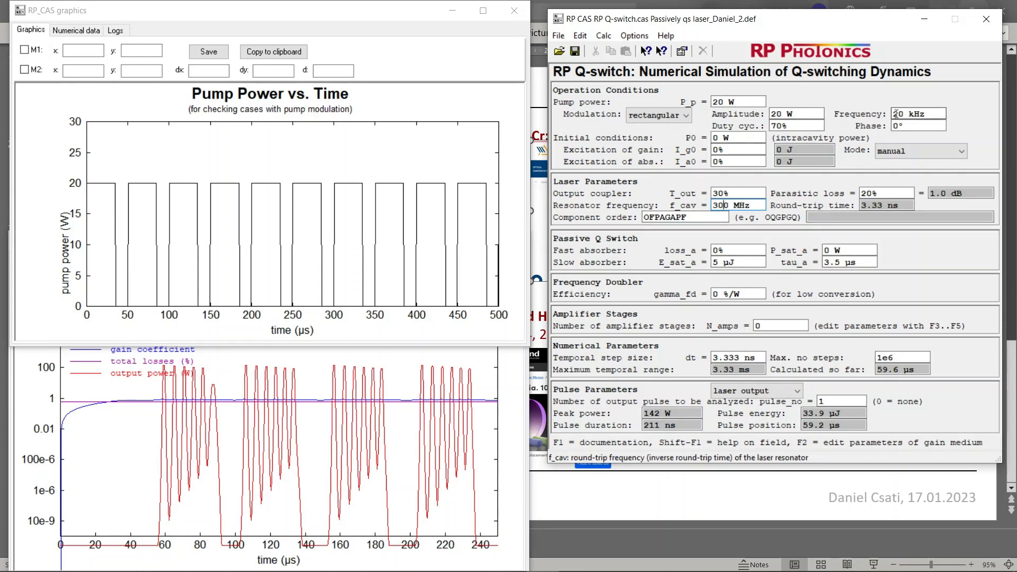
pyautogui.write('10')
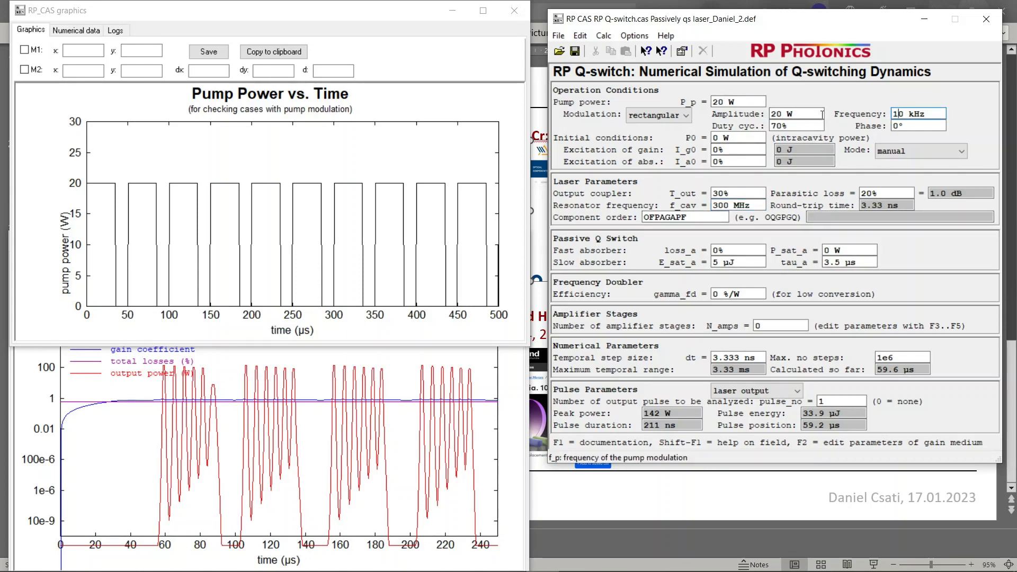
pyautogui.click(822, 114)
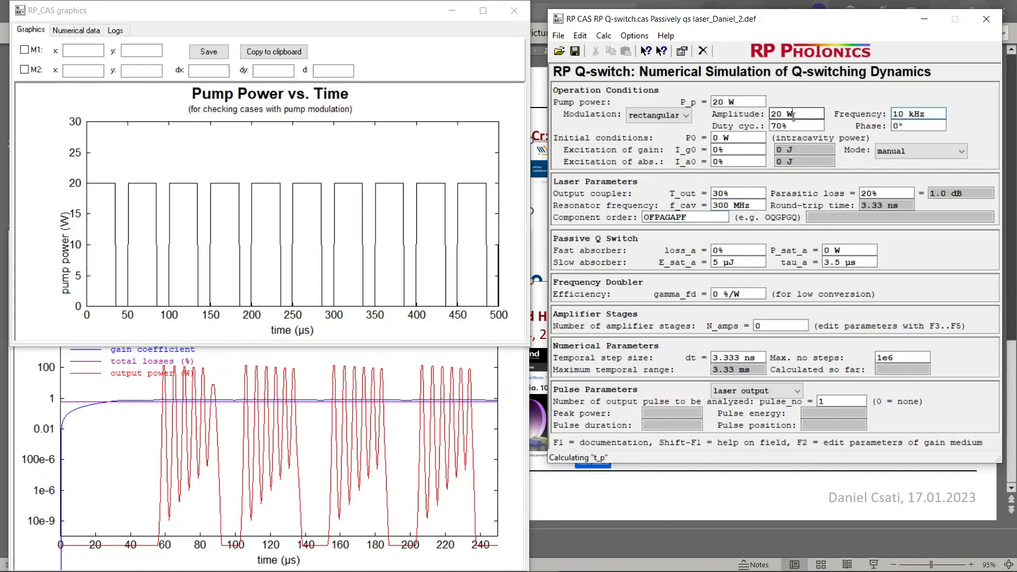
pyautogui.click(606, 37)
pyautogui.click(621, 126)
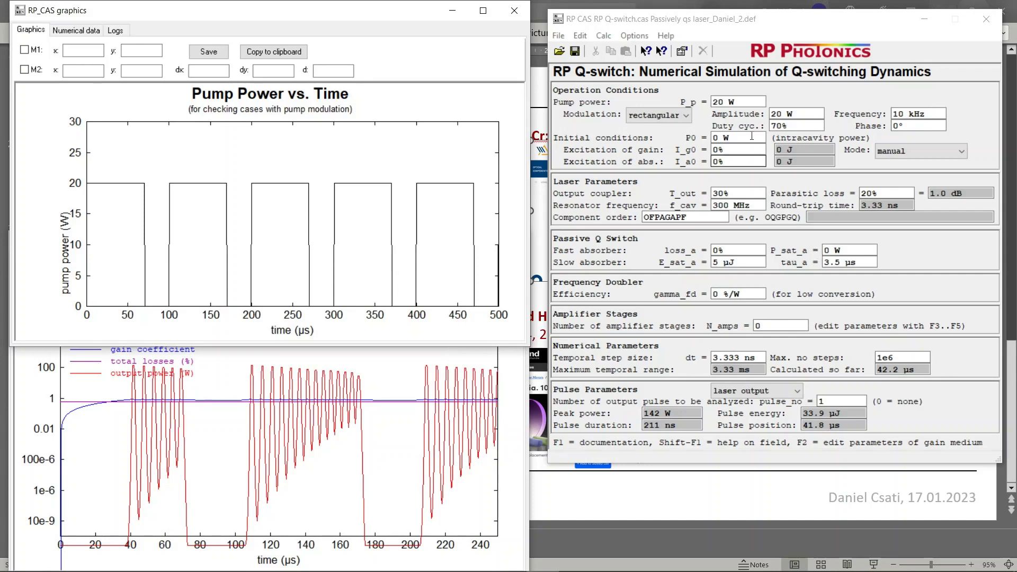
# Set the pump power P_p to 15 W and update all diagrams
pyautogui.doubleClick(715, 101)
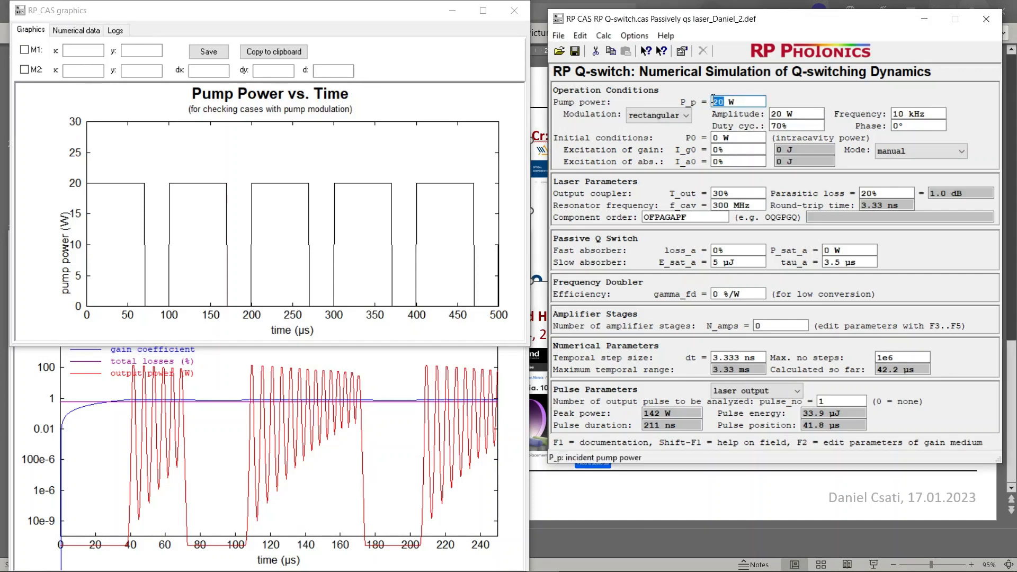
pyautogui.write('15')
pyautogui.press('Return')
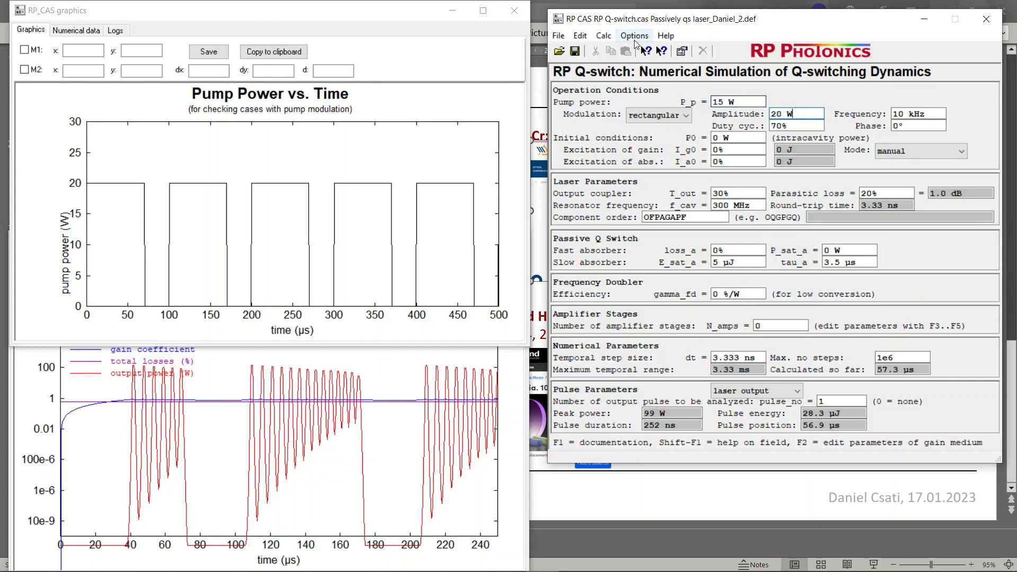
pyautogui.click(604, 36)
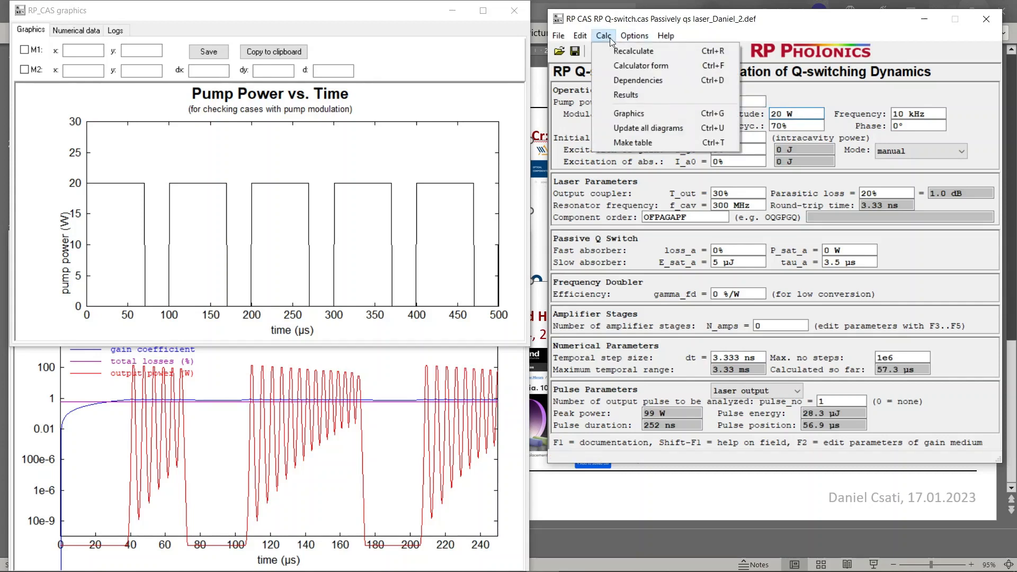
pyautogui.click(634, 127)
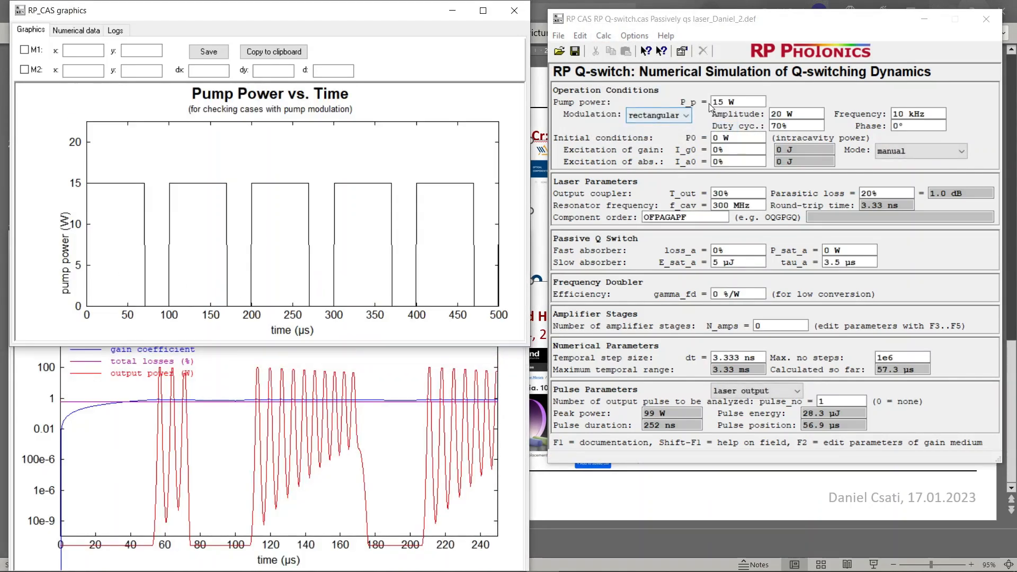
# Set both the pump power P_p and the modulation amplitude to 10 W, and update all diagrams
pyautogui.click(720, 102)
pyautogui.moveTo(724, 101); pyautogui.dragTo(719, 100)
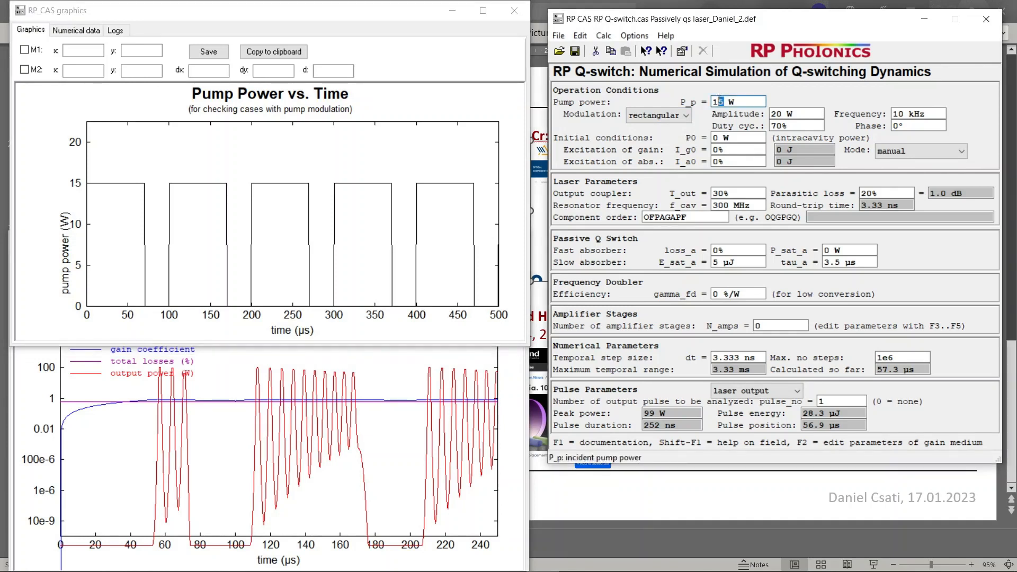
pyautogui.write('0')
pyautogui.click(783, 114)
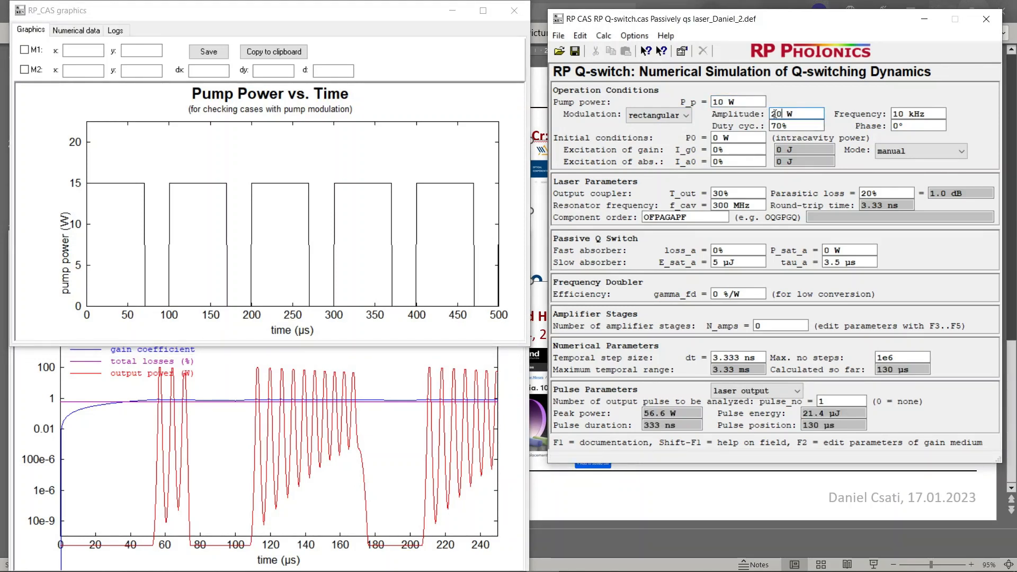
pyautogui.moveTo(775, 113); pyautogui.dragTo(771, 114)
pyautogui.write('1')
pyautogui.click(604, 35)
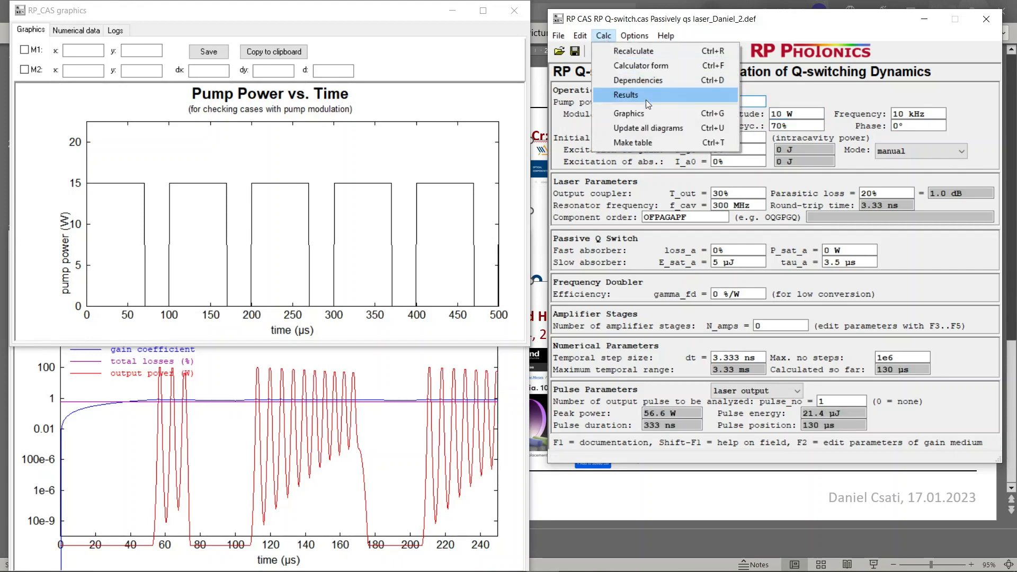
pyautogui.click(646, 125)
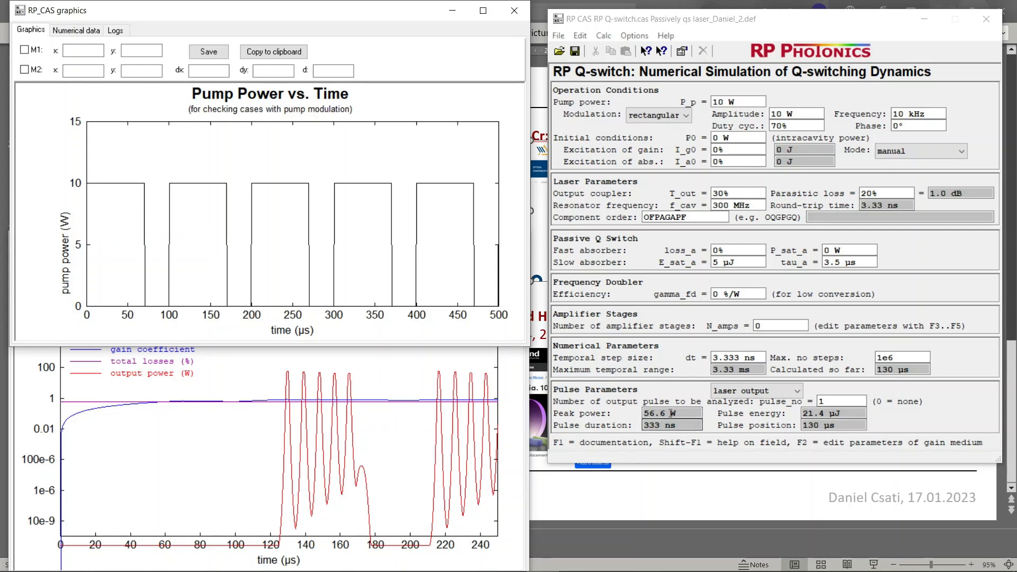
# Inspect the pulse duration and compare the pulse parameters for second harmonic, intracavity and laser output
pyautogui.doubleClick(647, 425)
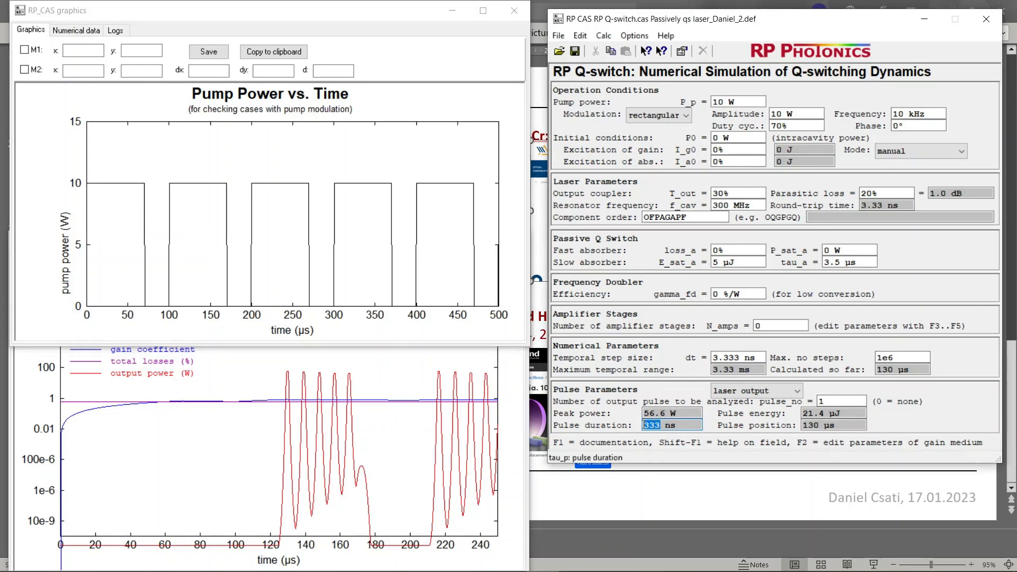
pyautogui.click(675, 426)
pyautogui.click(789, 391)
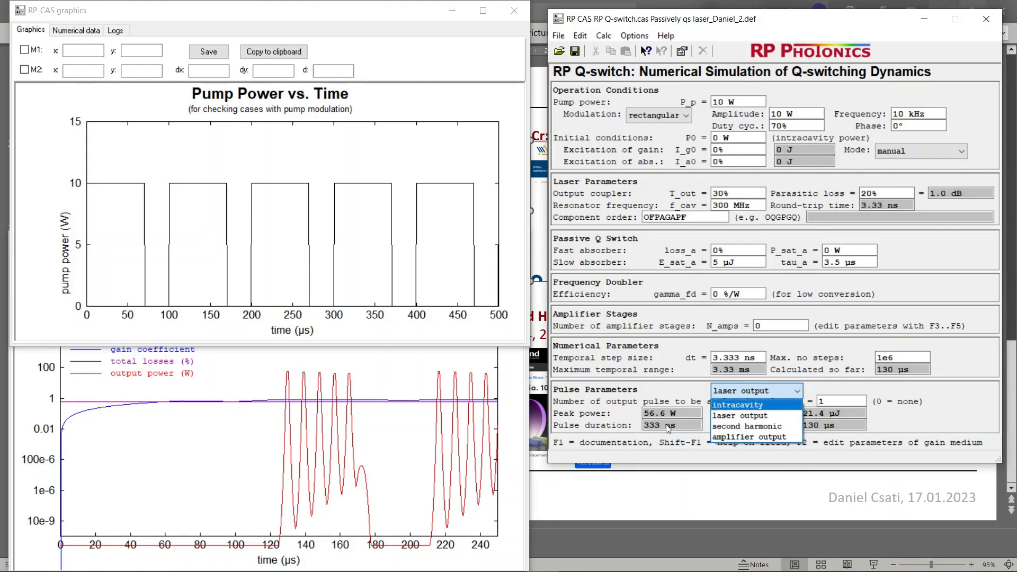
pyautogui.click(732, 426)
pyautogui.click(732, 396)
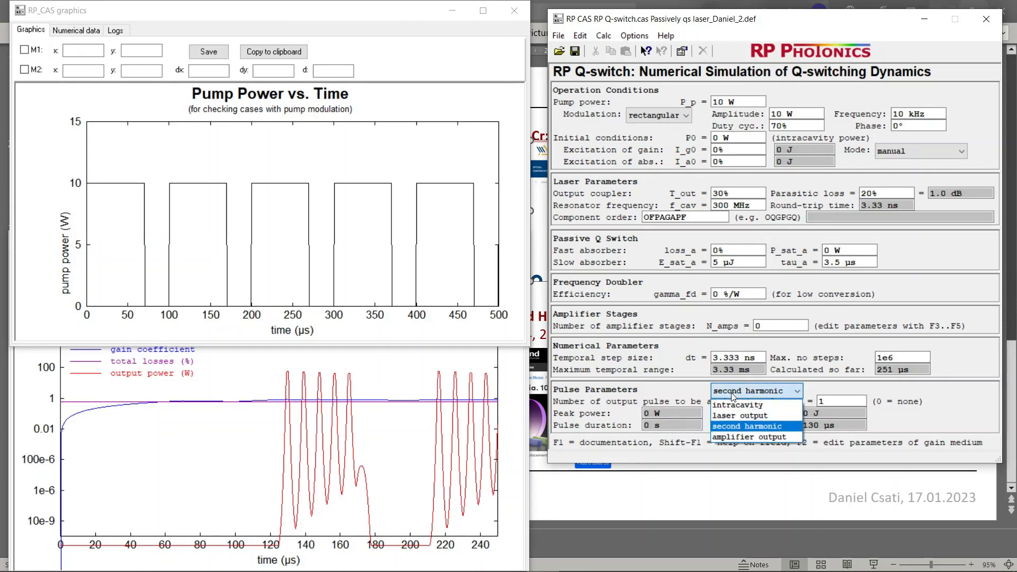
pyautogui.click(733, 406)
pyautogui.click(732, 396)
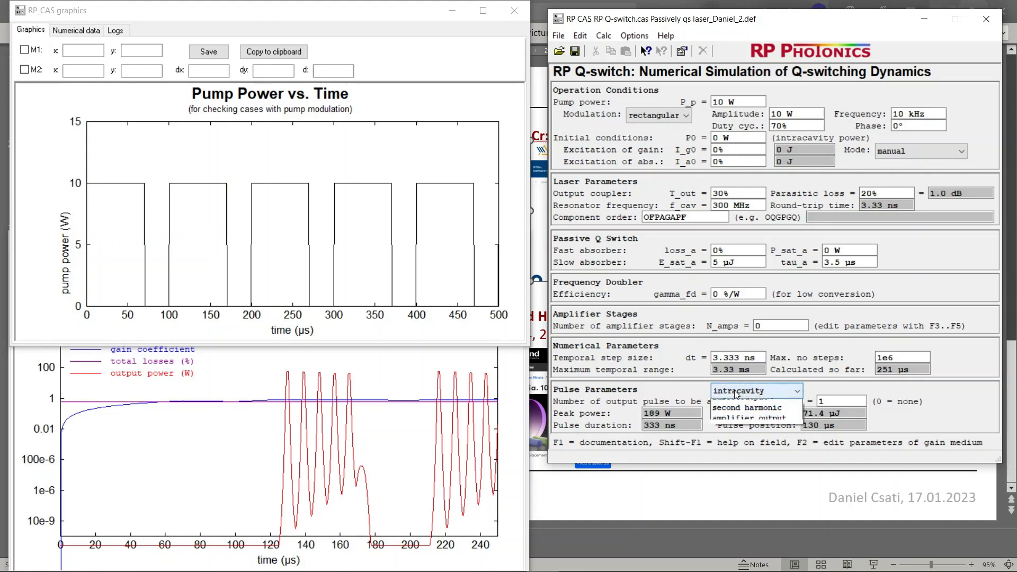
pyautogui.click(733, 414)
# Check the second harmonic pulse parameters with a recalculation, and return the analyzed pulse type to laser output
pyautogui.click(732, 392)
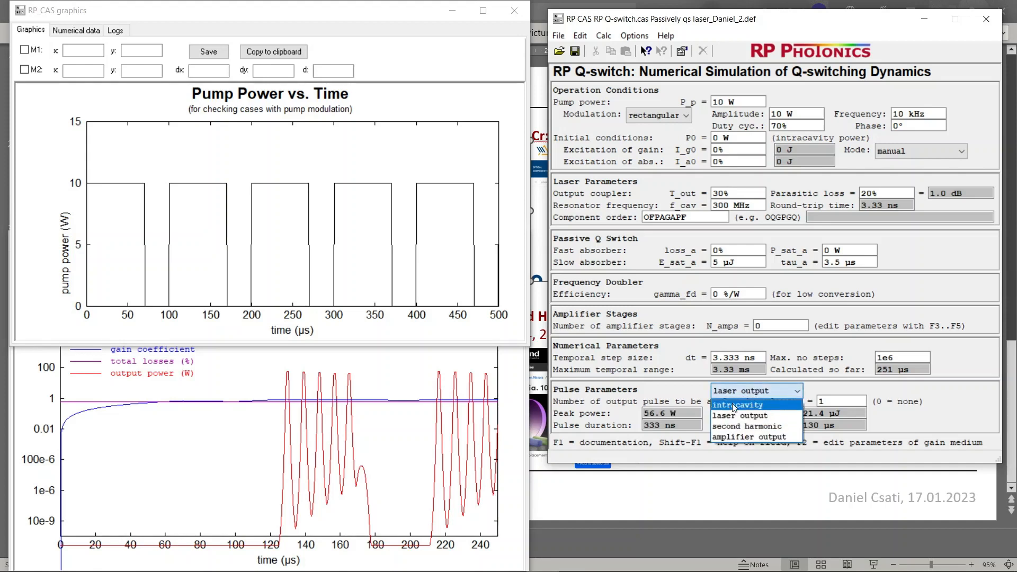
pyautogui.click(733, 426)
pyautogui.click(663, 424)
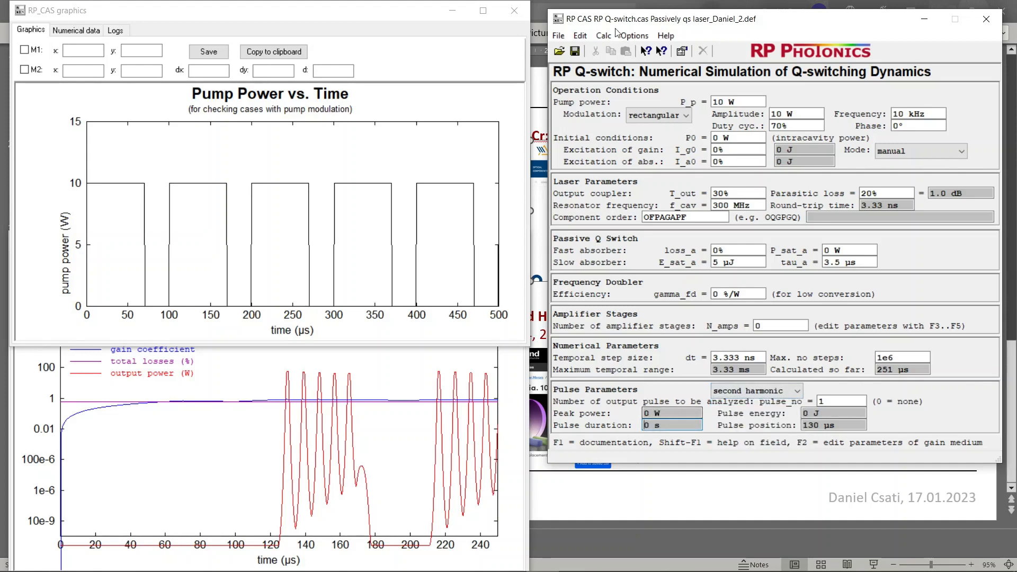
pyautogui.click(599, 36)
pyautogui.click(605, 51)
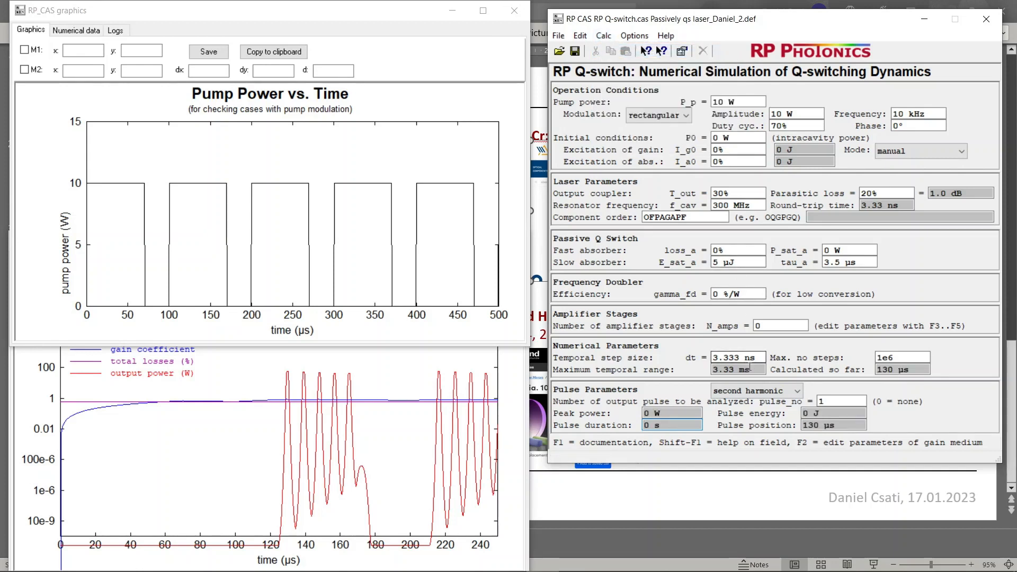
pyautogui.click(754, 390)
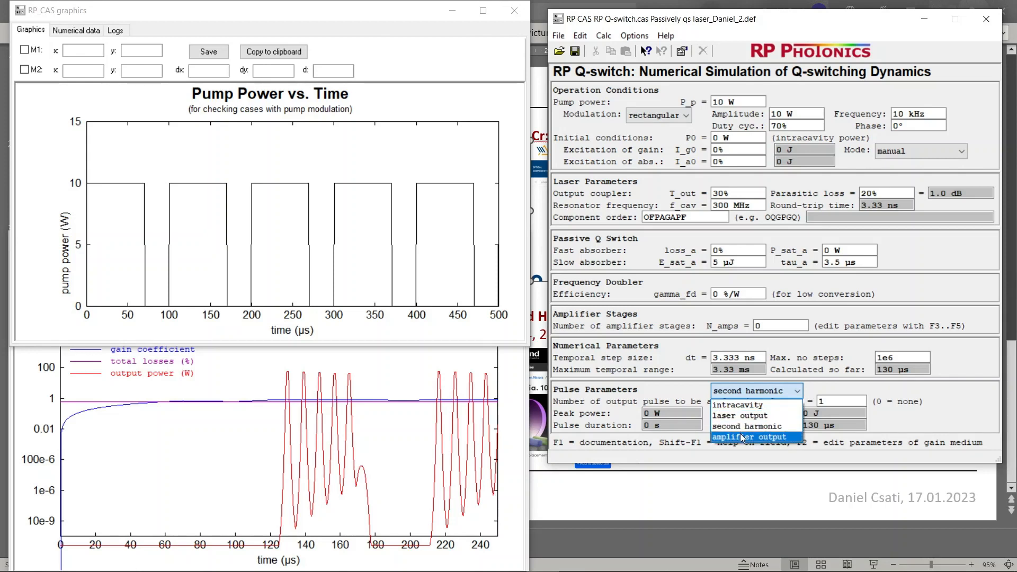
pyautogui.click(741, 417)
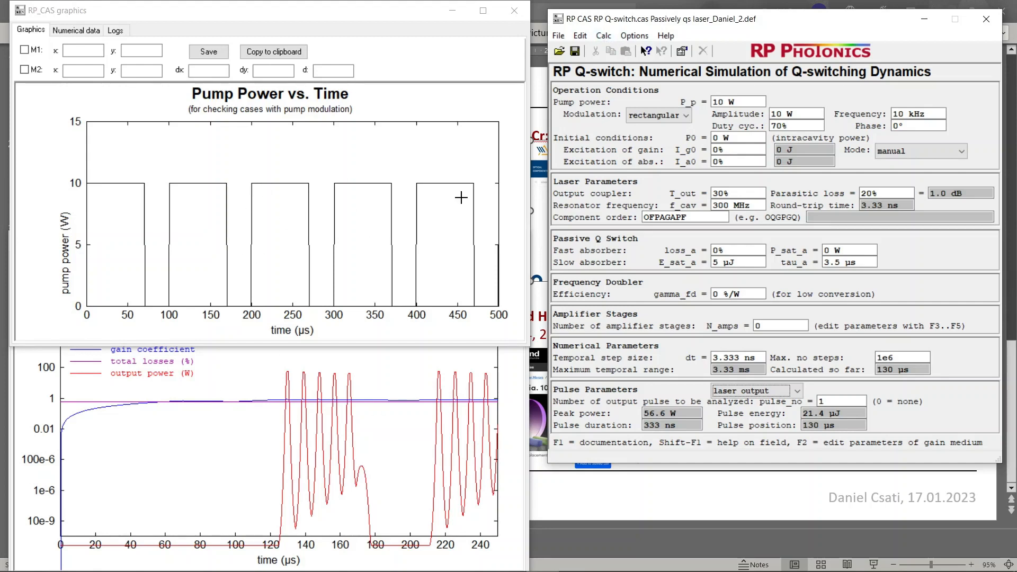
# Open the Graphics diagram settings and place the dialog clear of the plotted graphs
pyautogui.click(604, 36)
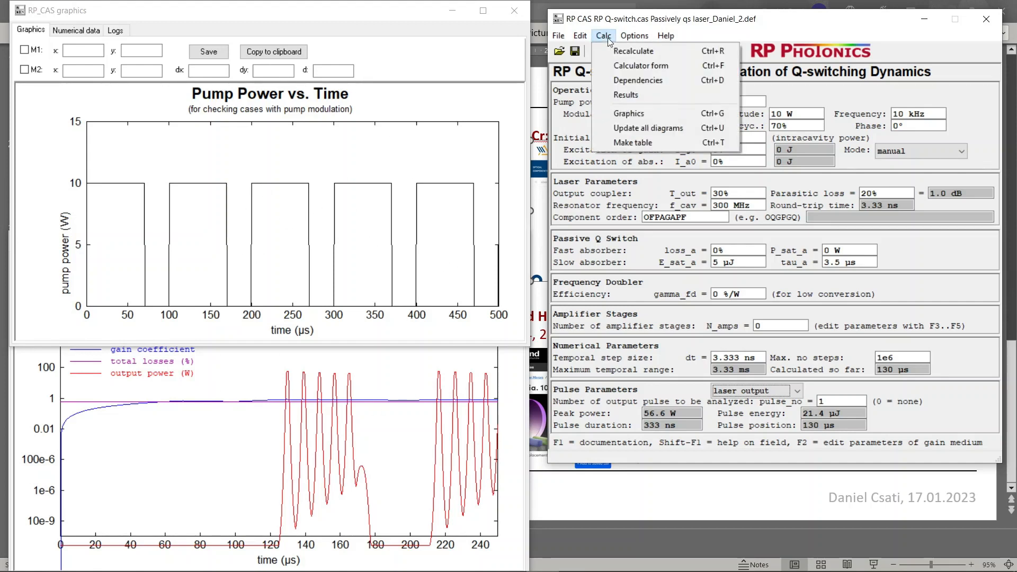
pyautogui.click(607, 37)
pyautogui.click(606, 37)
pyautogui.click(620, 113)
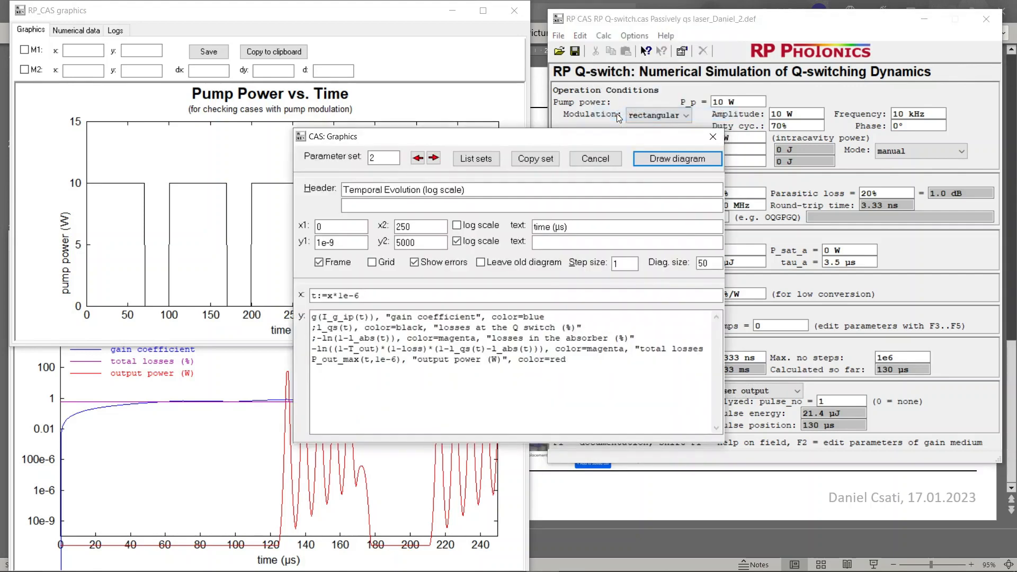
pyautogui.moveTo(468, 141); pyautogui.dragTo(711, 101)
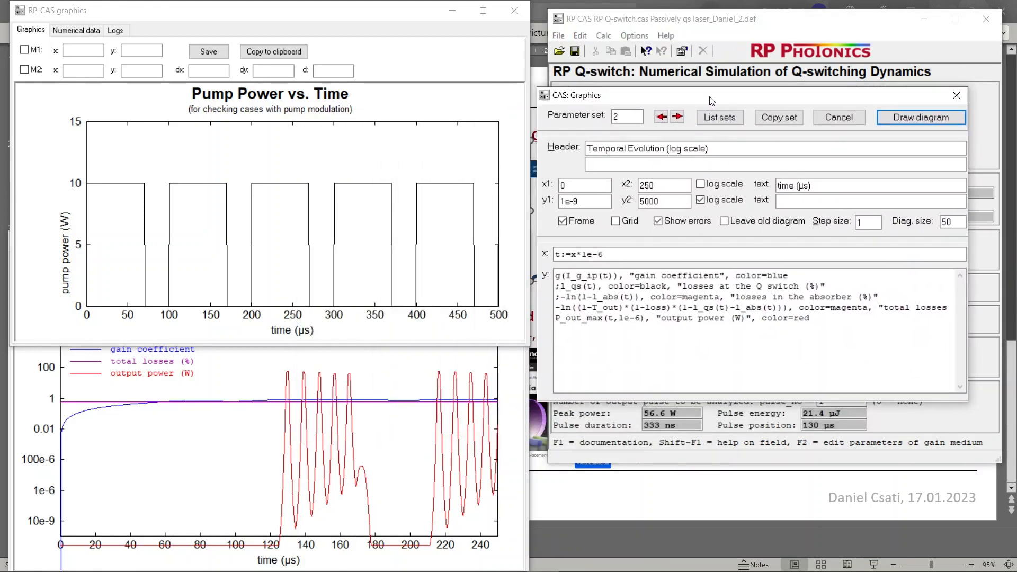
# Review the available diagram parameter sets in the Graphics settings and return to the Pulse Profile set
pyautogui.click(661, 120)
pyautogui.click(676, 121)
pyautogui.click(676, 121)
pyautogui.click(676, 121)
pyautogui.click(676, 121)
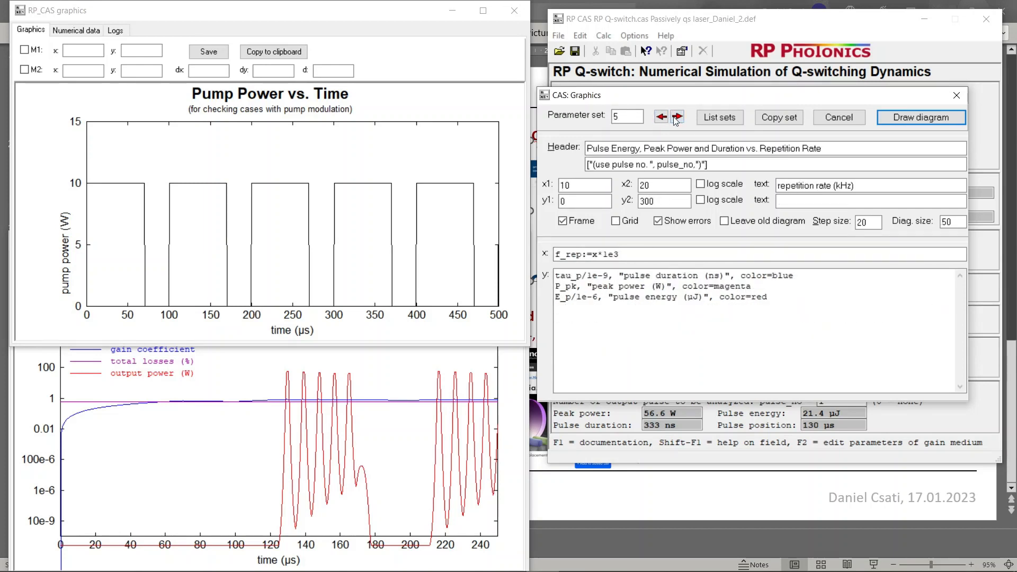
pyautogui.click(676, 121)
pyautogui.click(676, 121)
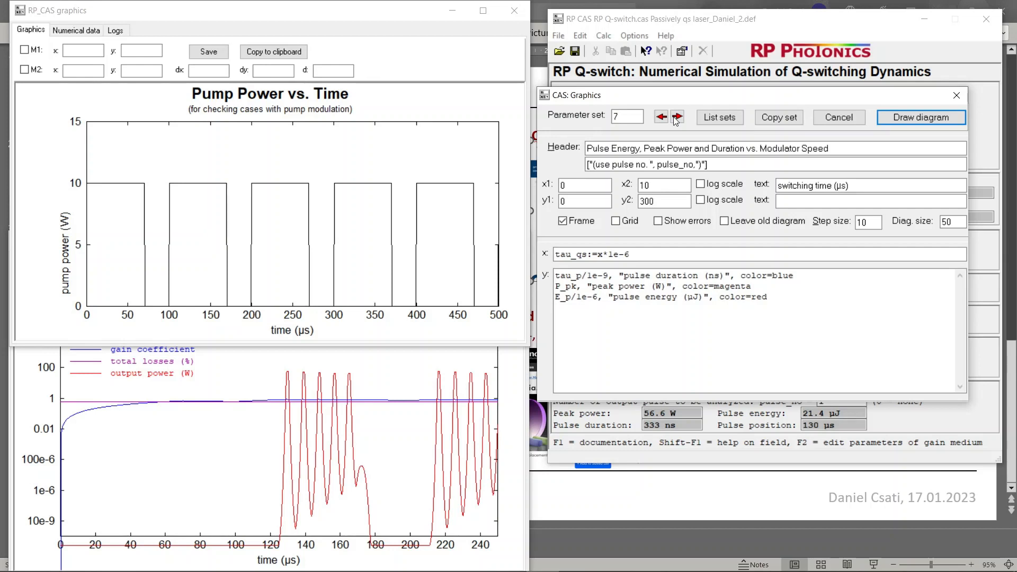
pyautogui.click(676, 122)
pyautogui.click(664, 118)
pyautogui.click(662, 117)
pyautogui.click(662, 118)
pyautogui.click(662, 118)
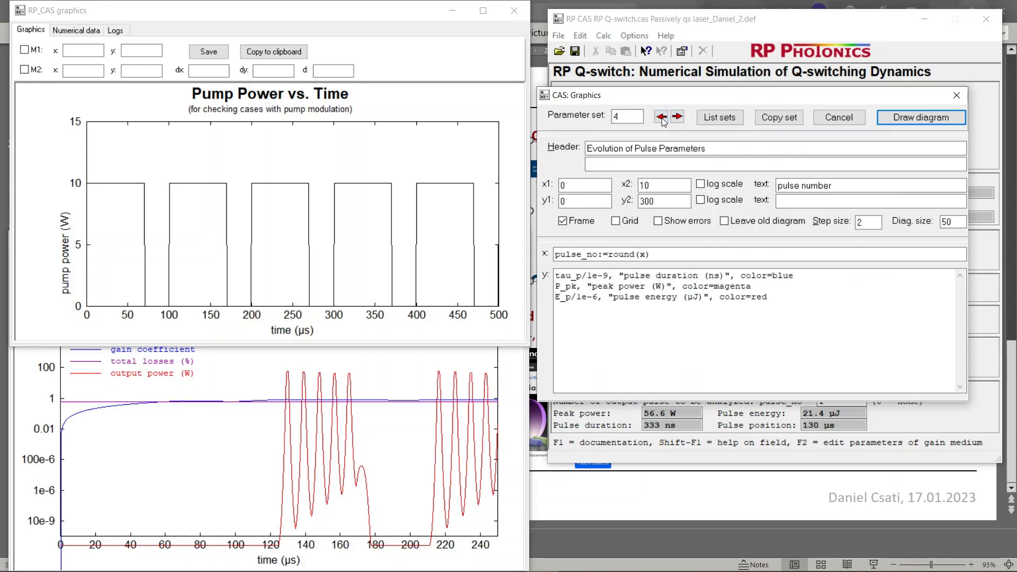
pyautogui.click(662, 118)
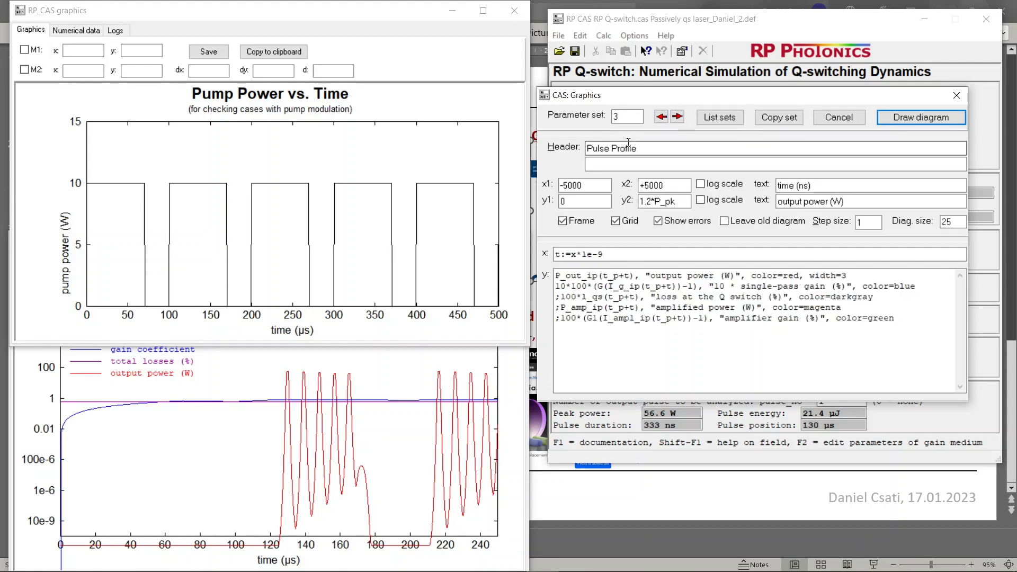
# Bring the log-scale graph forward, draw the Temporal Evolution of Gain and Loss diagram from parameter set 1, and close it after viewing
pyautogui.click(318, 419)
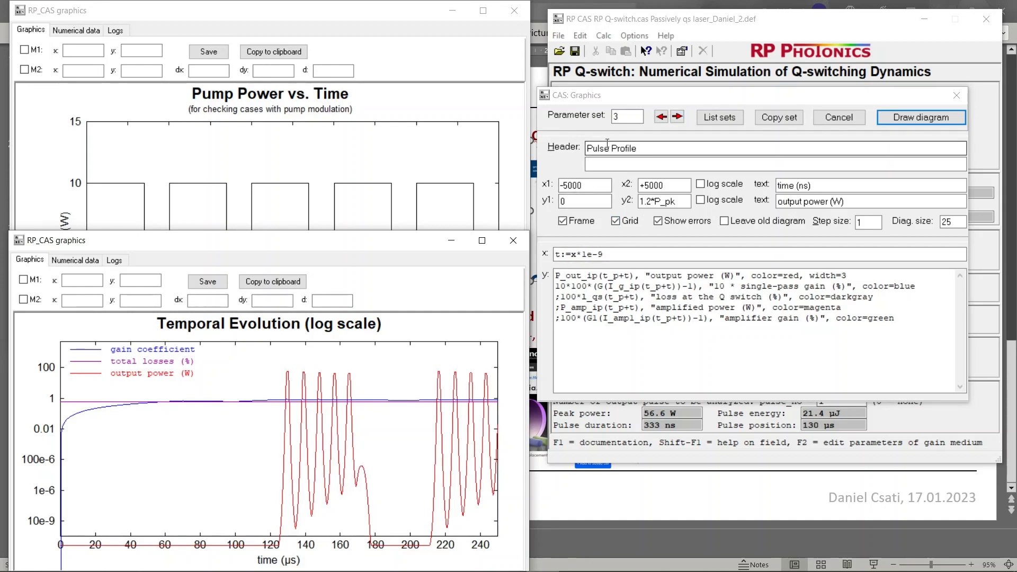
pyautogui.click(661, 118)
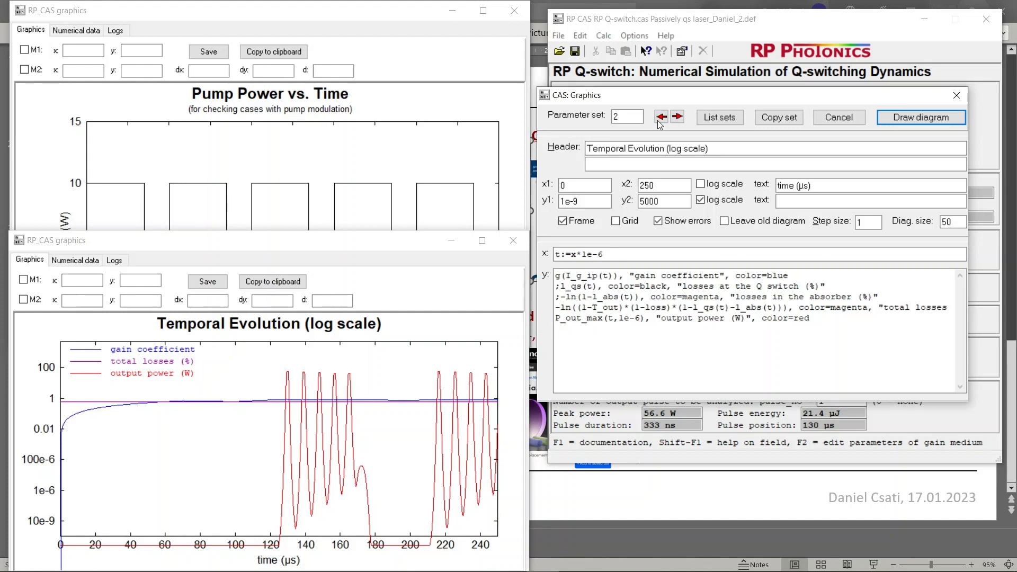
pyautogui.click(660, 117)
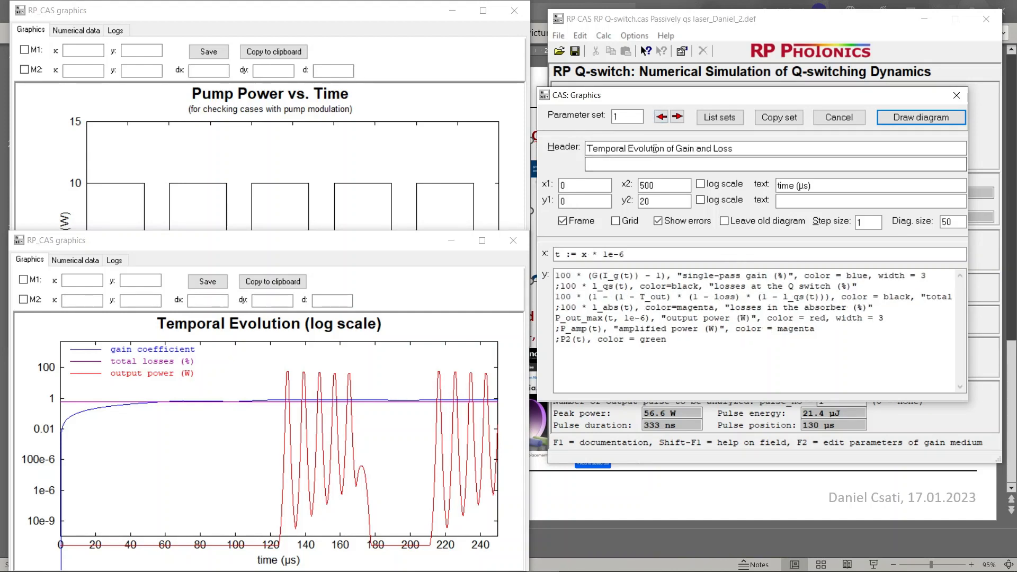
pyautogui.click(677, 116)
pyautogui.click(660, 118)
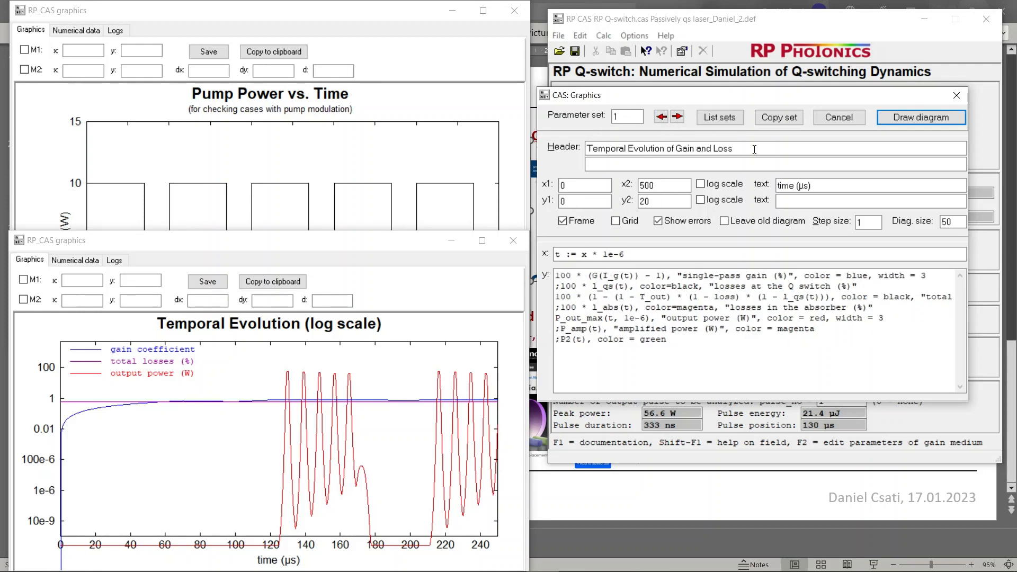
pyautogui.click(905, 119)
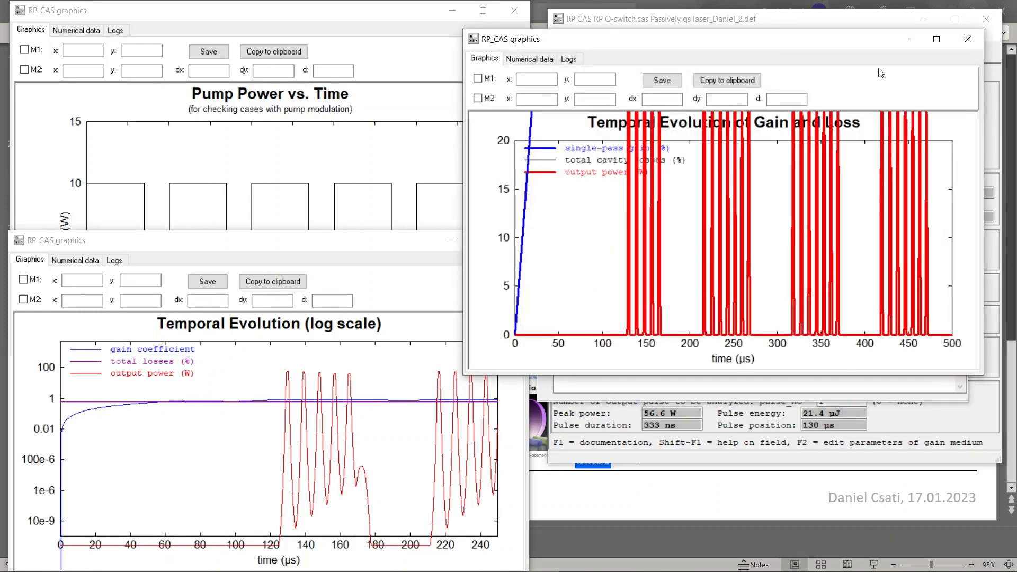
pyautogui.click(968, 45)
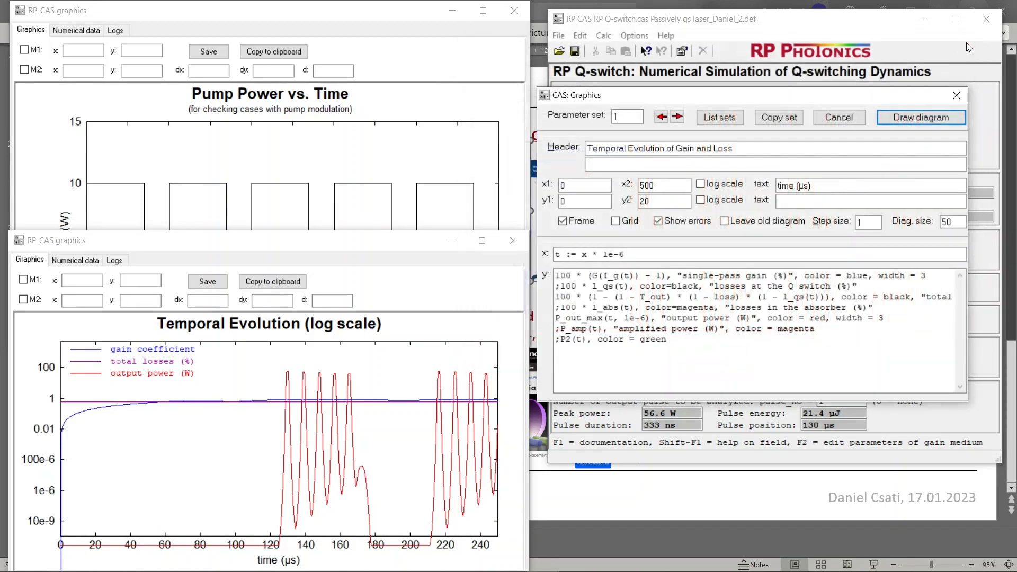
# Draw the Pulse Profile diagram from parameter set 3, bring its window fully into view, and close it after inspection
pyautogui.click(677, 117)
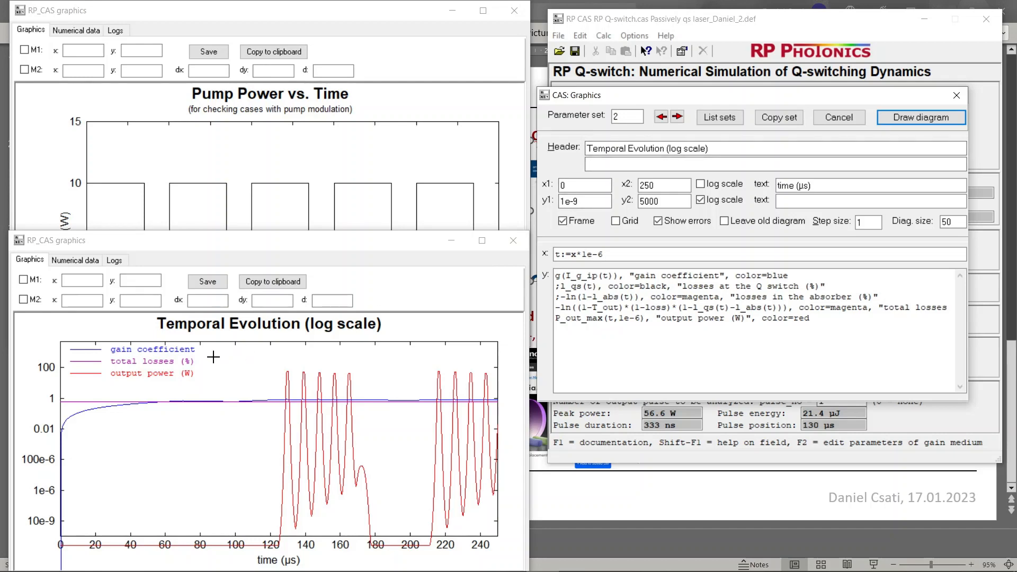
pyautogui.click(678, 117)
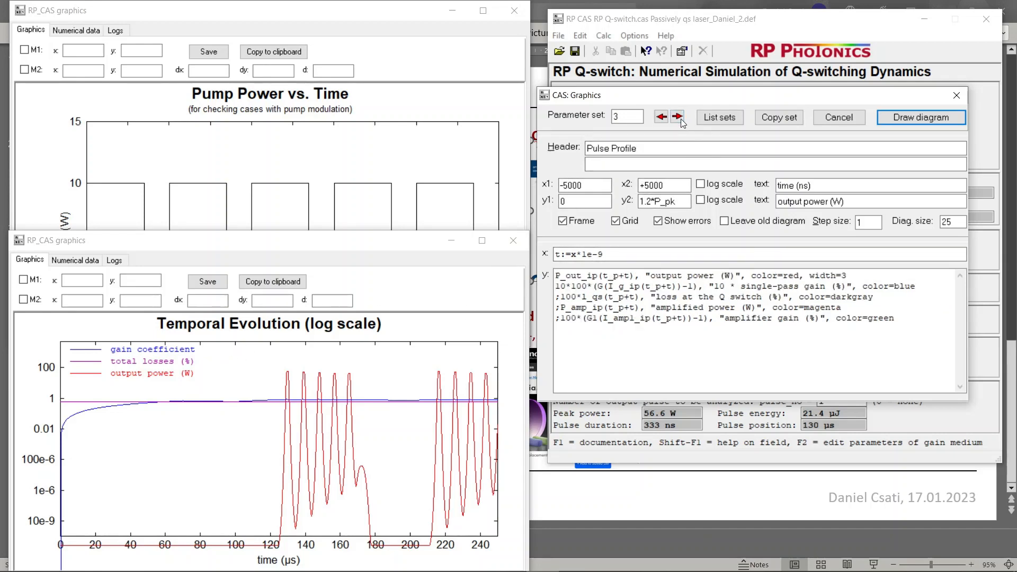
pyautogui.click(890, 118)
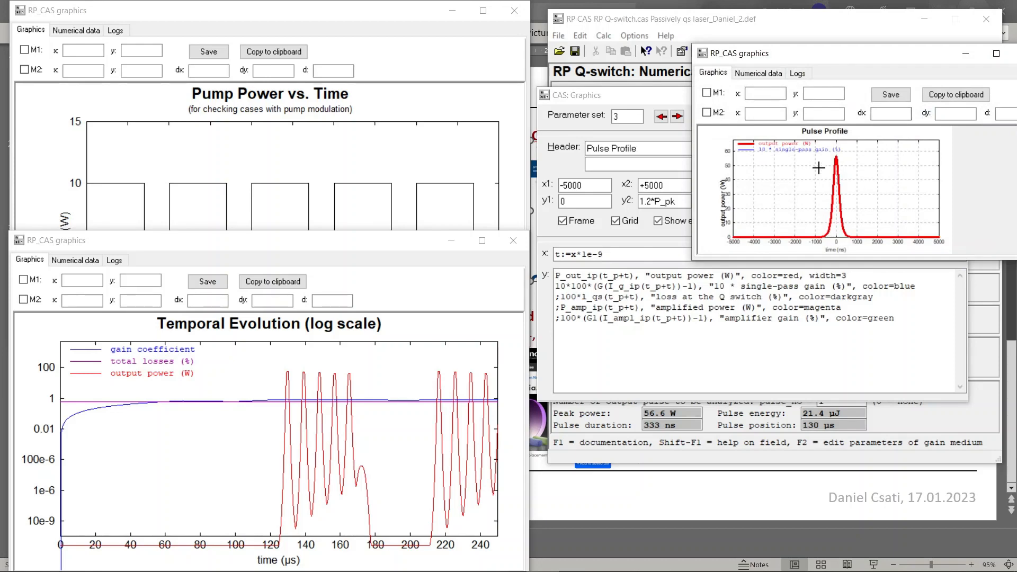
pyautogui.moveTo(904, 60); pyautogui.dragTo(832, 70)
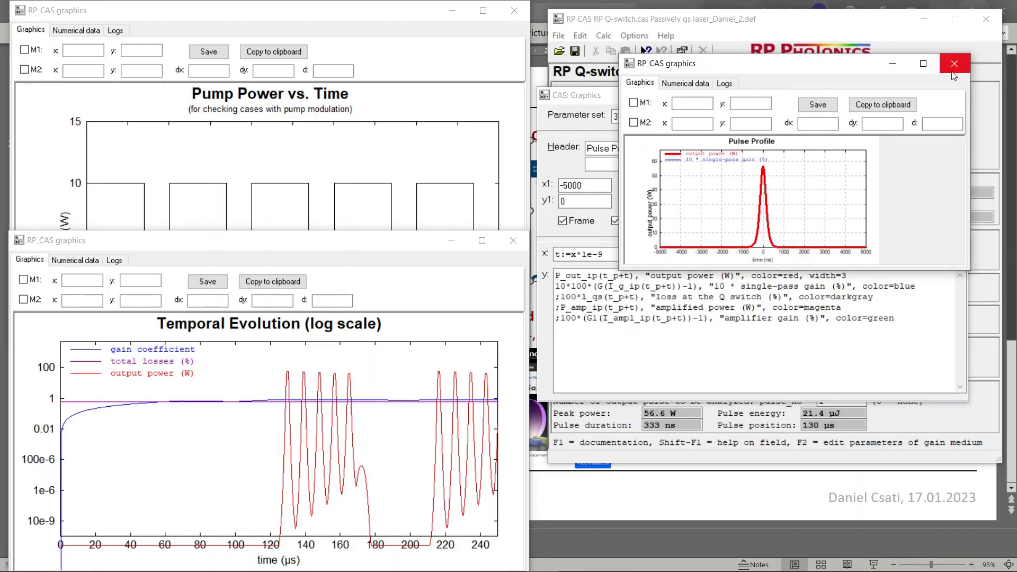
pyautogui.click(954, 70)
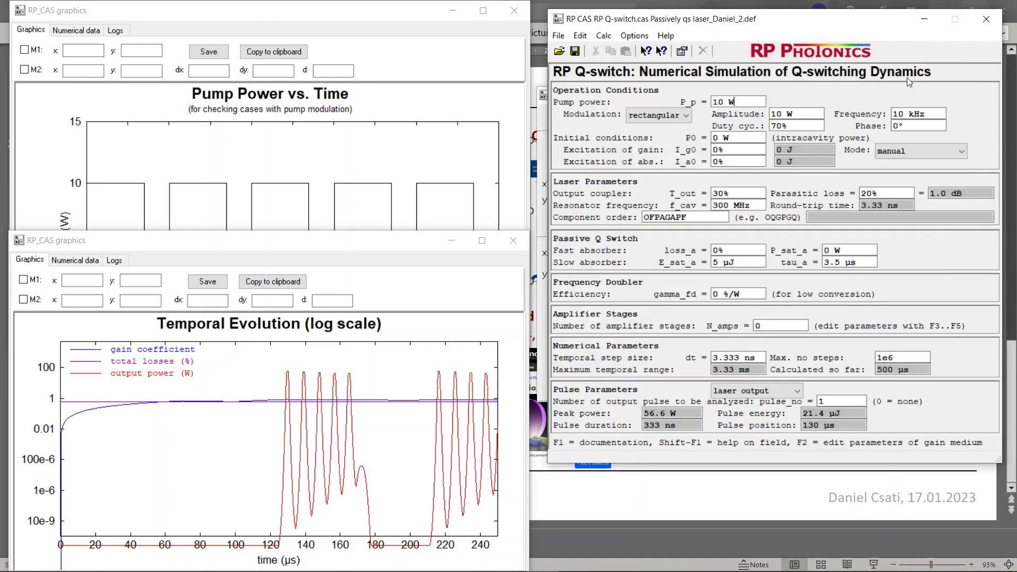
# Reopen the Graphics settings and draw parameter set 5, pulse energy, peak power and duration versus repetition rate, closing the plot after inspection
pyautogui.click(602, 35)
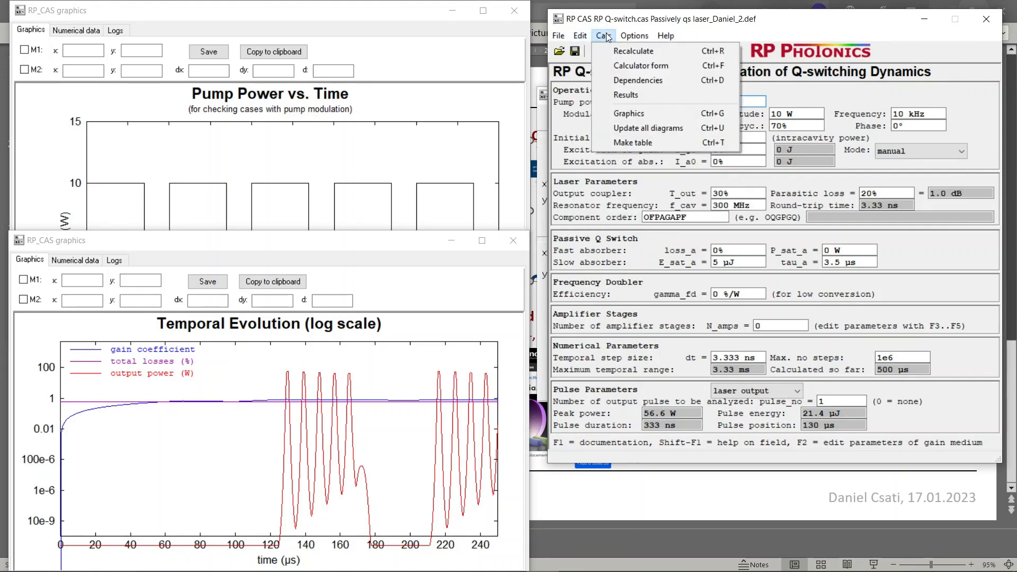
pyautogui.click(618, 113)
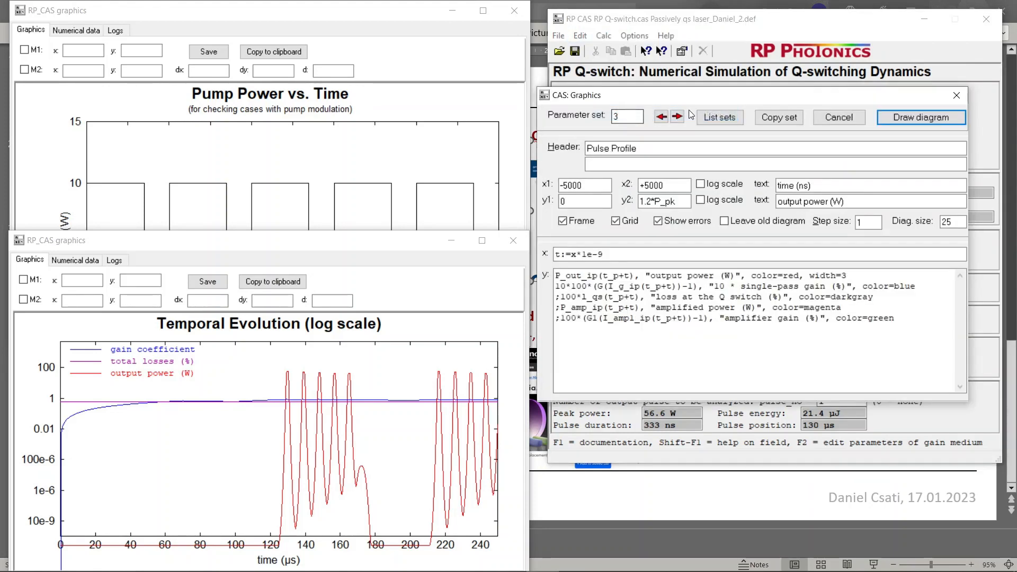
pyautogui.click(678, 117)
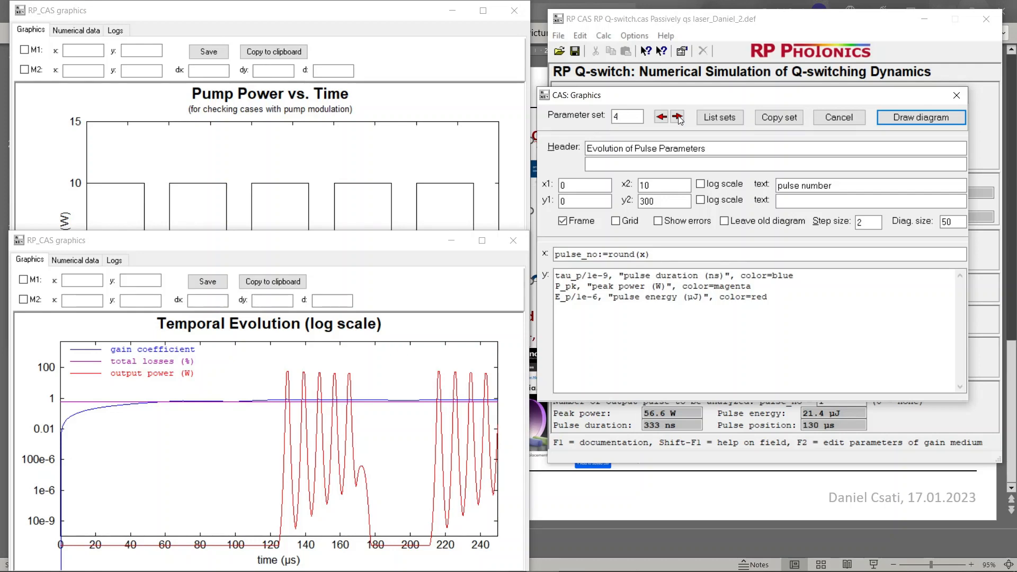
pyautogui.click(678, 117)
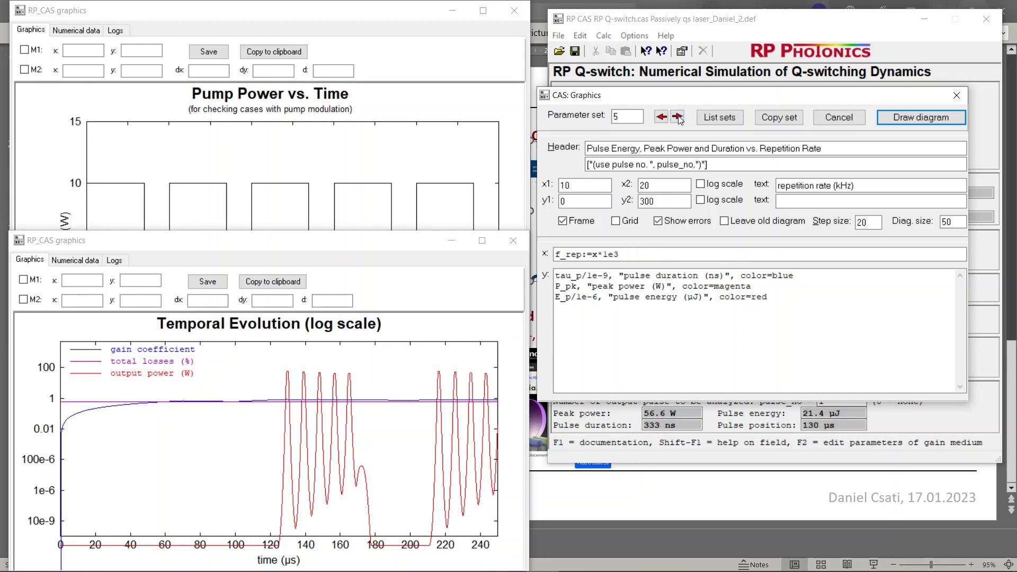
pyautogui.click(895, 117)
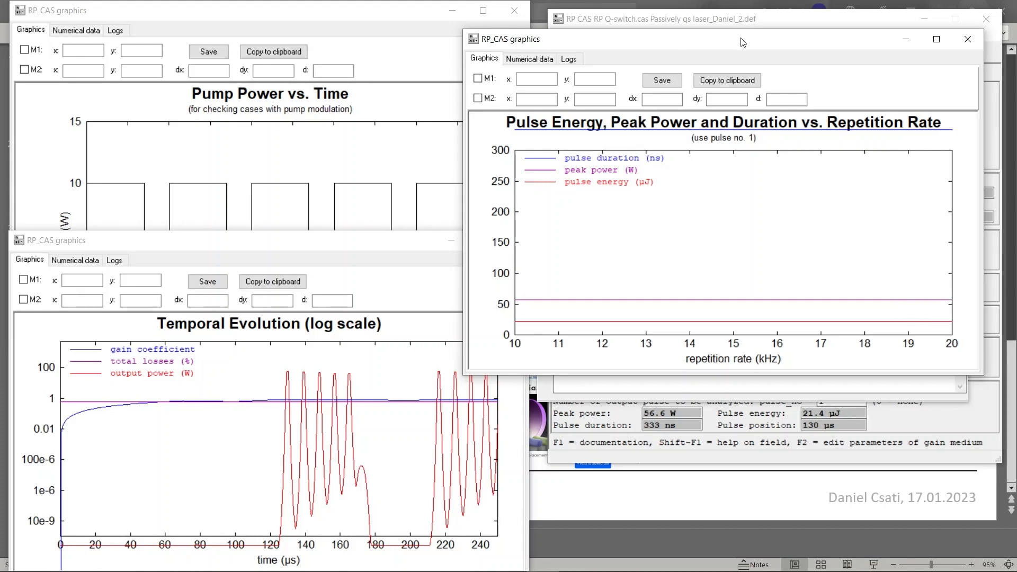
pyautogui.moveTo(743, 42); pyautogui.dragTo(391, 98)
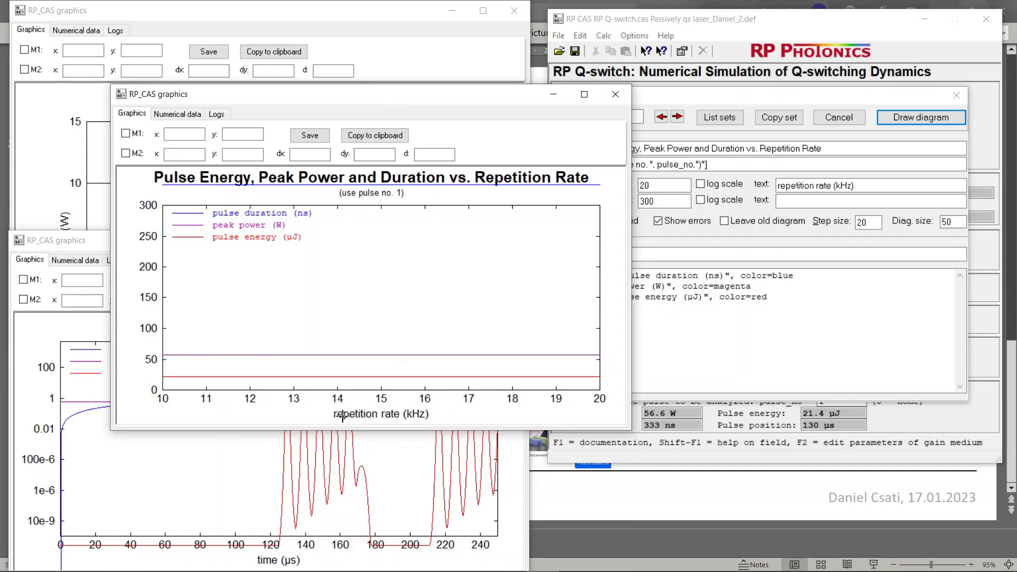
pyautogui.click(614, 95)
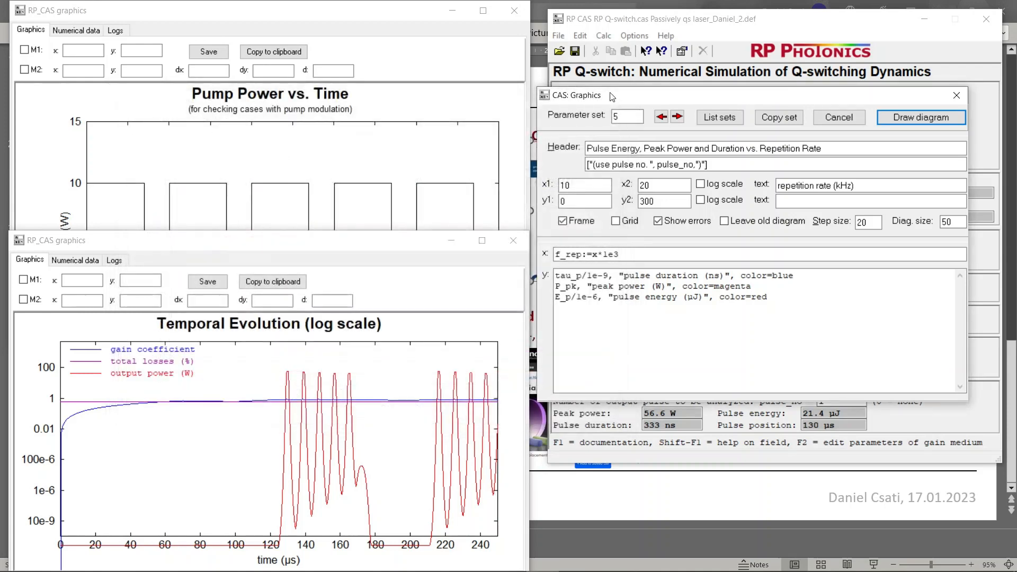
# Review the remaining diagram sets up to Pump Power vs. Time, set 9, and close the Graphics settings
pyautogui.click(682, 118)
pyautogui.click(681, 118)
pyautogui.click(681, 118)
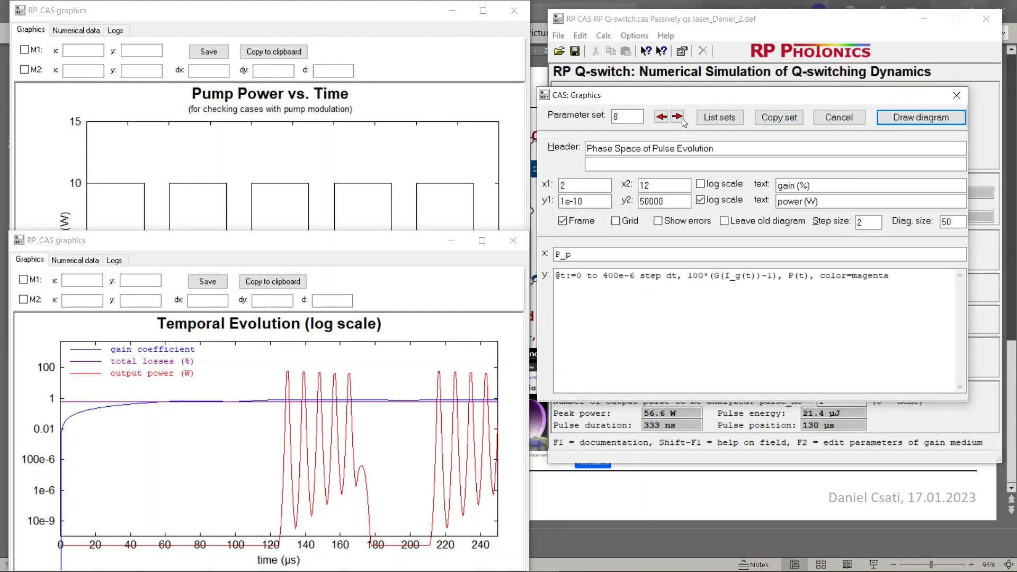
pyautogui.click(682, 119)
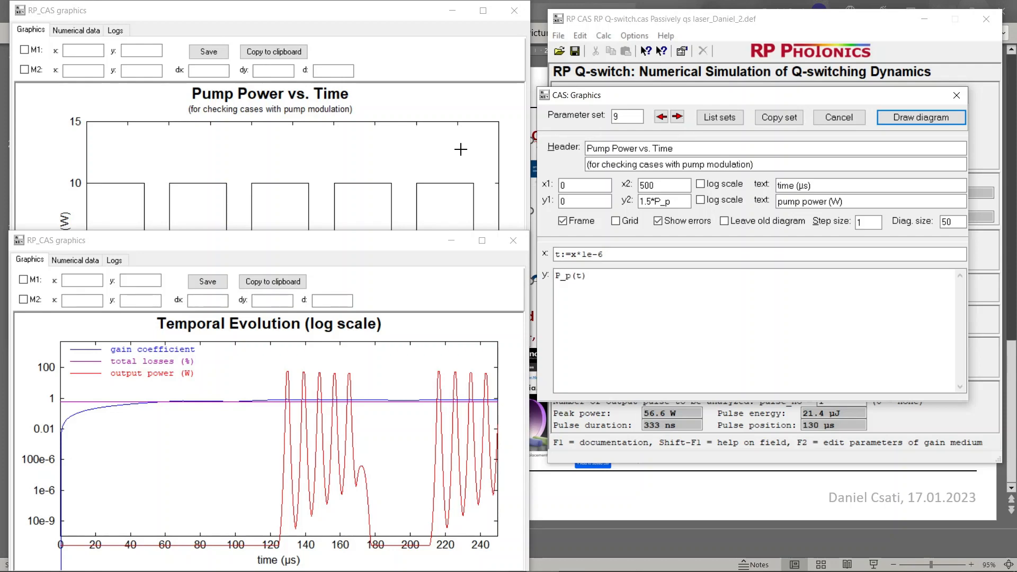
pyautogui.click(956, 96)
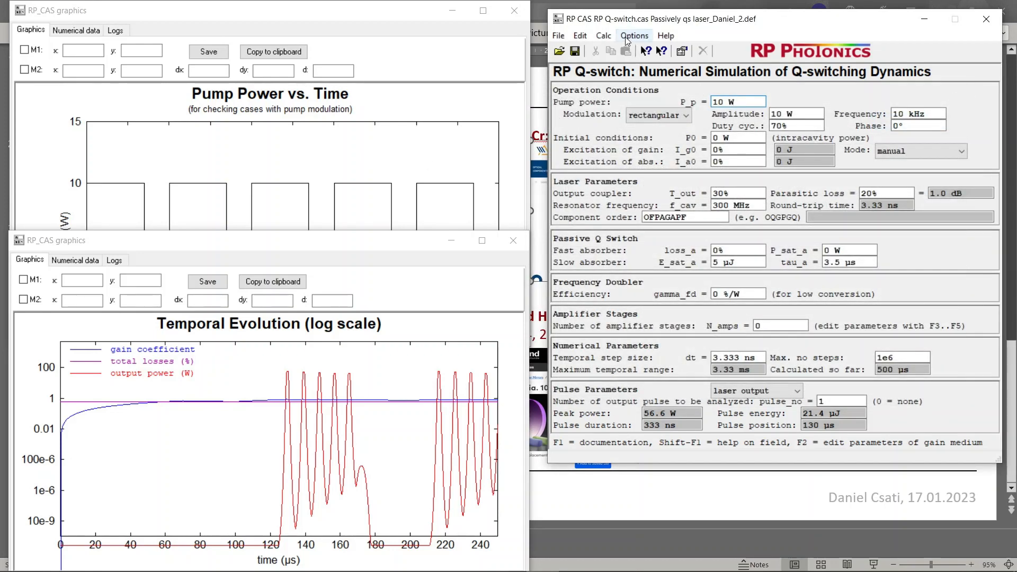
# Switch to Acrobat Reader to view the parameter form in the RP Q-switch manual, and return to the slow absorber's saturation energy E_sat_a
pyautogui.click(634, 35)
pyautogui.hotkey('alt', 'Tab')
pyautogui.hotkey('alt', 'Tab')
pyautogui.hotkey('alt', 'Tab')
pyautogui.hotkey('alt', 'Tab')
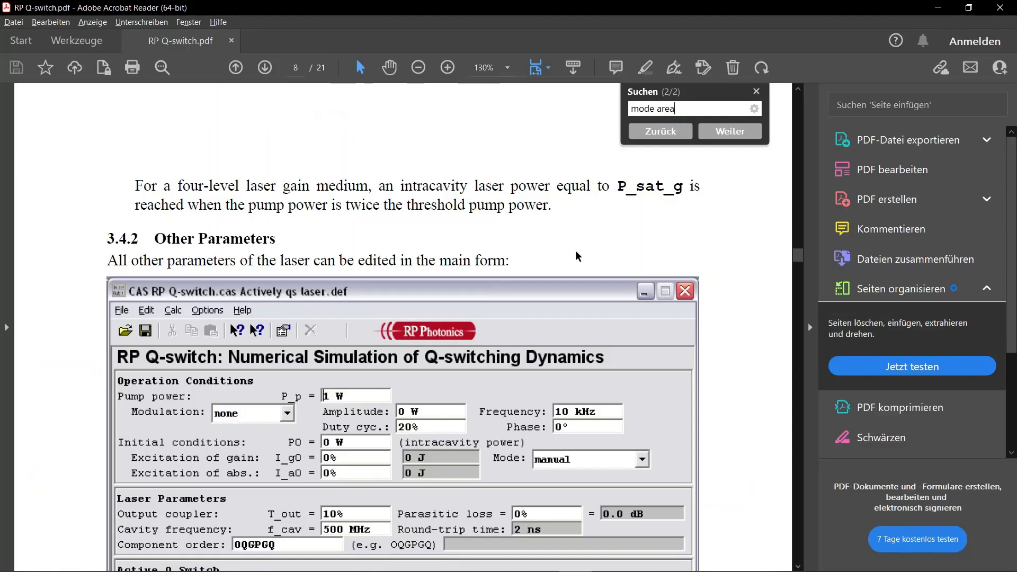
pyautogui.scroll(-5, 575, 250)
pyautogui.hotkey('alt', 'Tab')
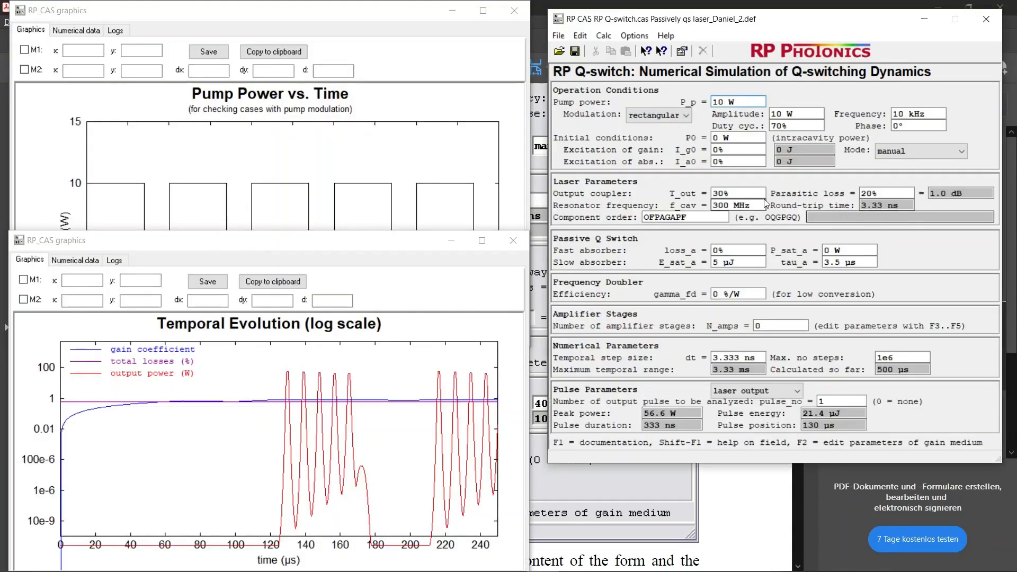
pyautogui.click(746, 263)
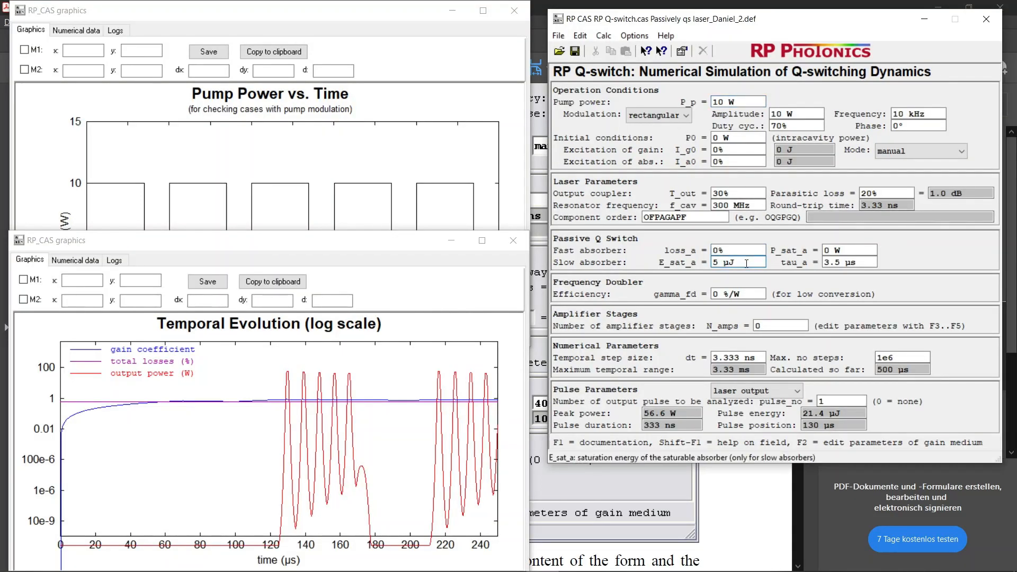
# Switch back to the manual in Acrobat Reader, dismiss its search box and find section 3.1, Resonator Setup
pyautogui.hotkey('alt', 'Tab')
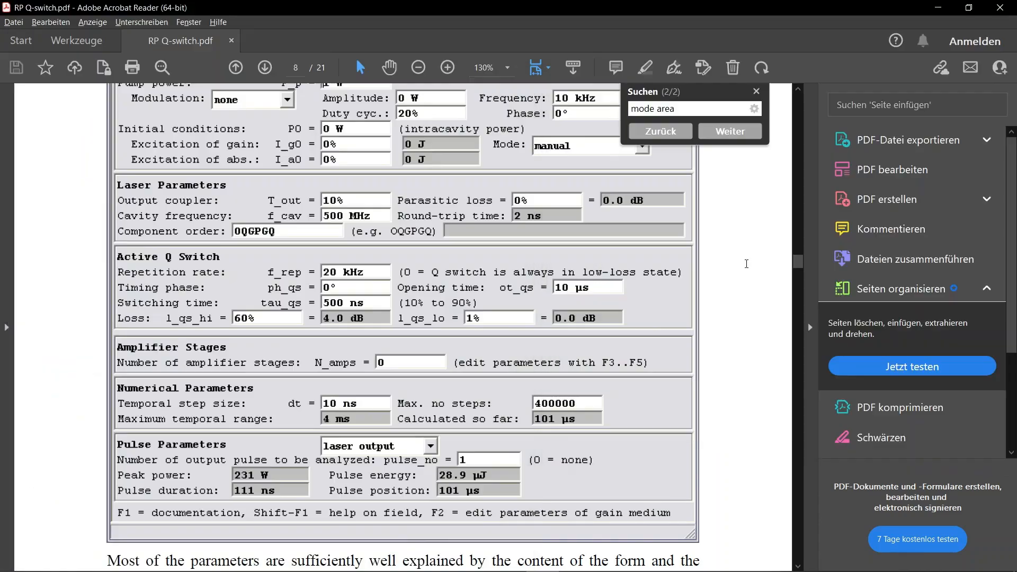
pyautogui.scroll(1, 508, 211)
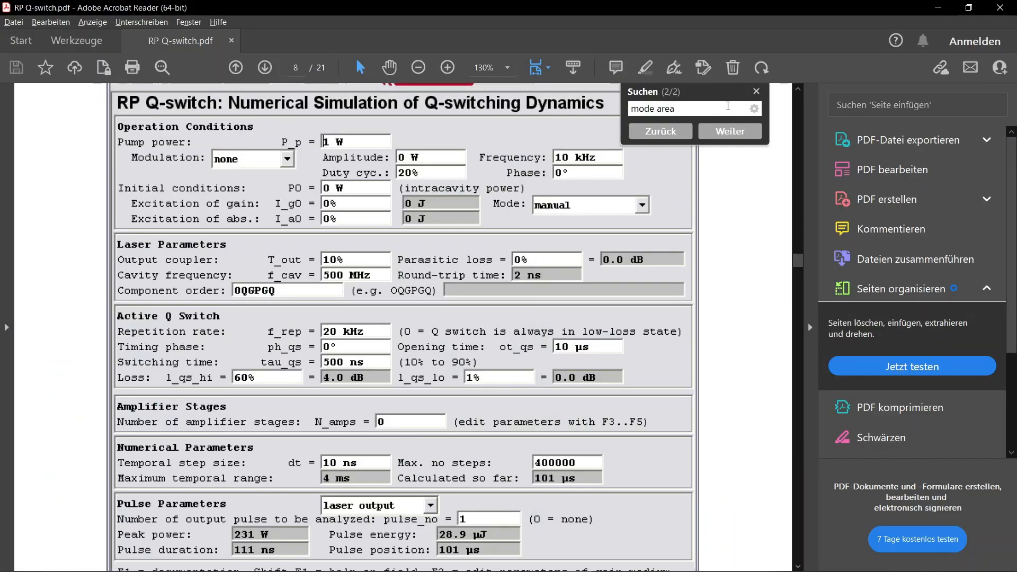
pyautogui.press('Escape')
pyautogui.scroll(5, 558, 277)
pyautogui.scroll(20, 558, 278)
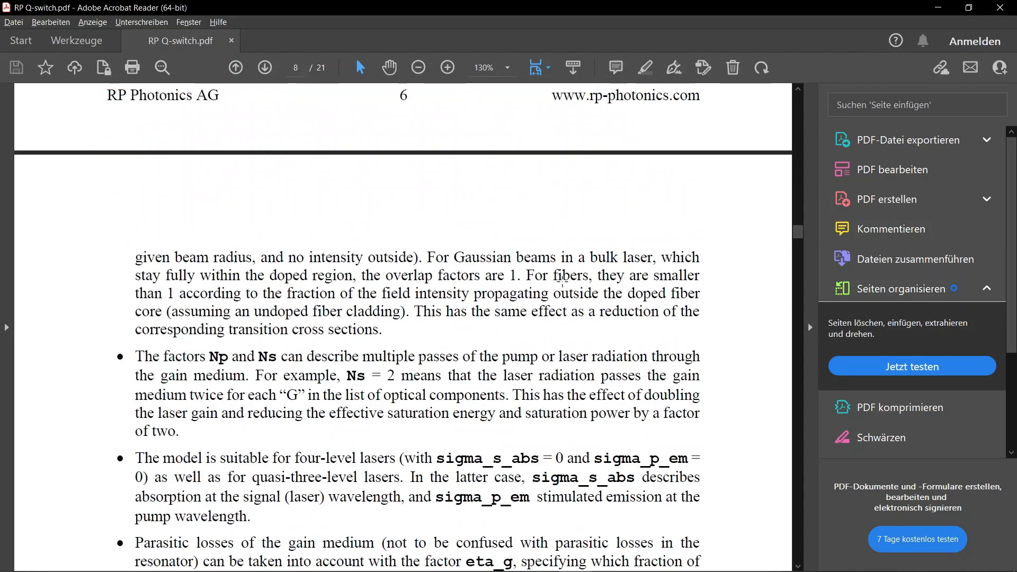
pyautogui.scroll(20, 552, 318)
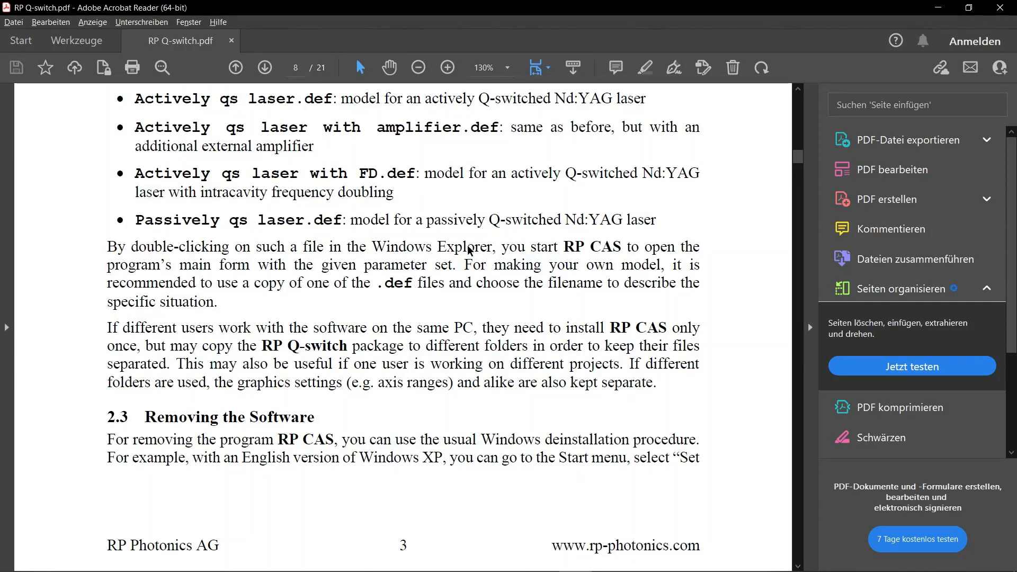
pyautogui.scroll(-3, 467, 244)
pyautogui.scroll(8, 468, 245)
pyautogui.scroll(15, 467, 245)
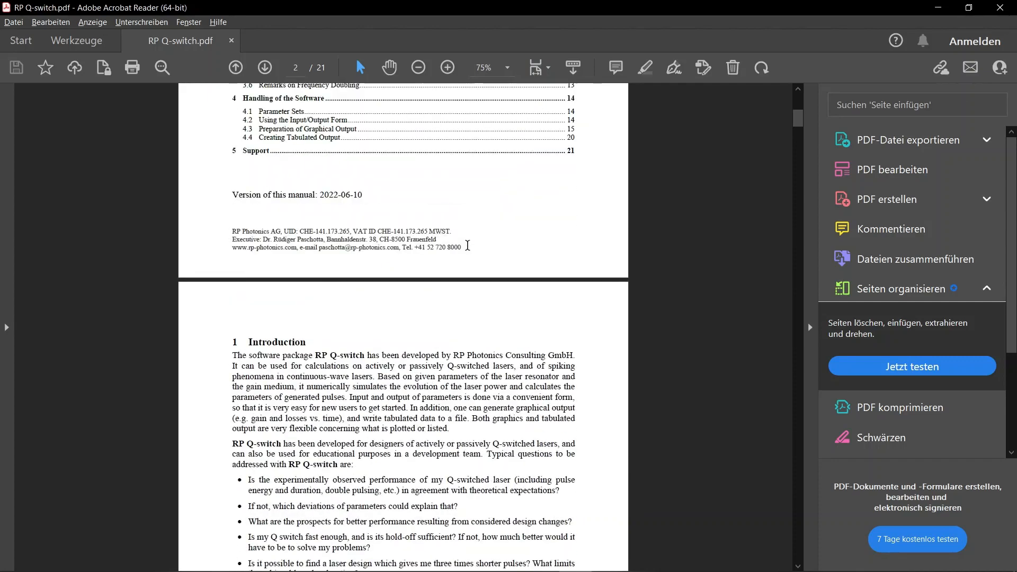
pyautogui.scroll(-15, 467, 245)
pyautogui.scroll(-20, 467, 245)
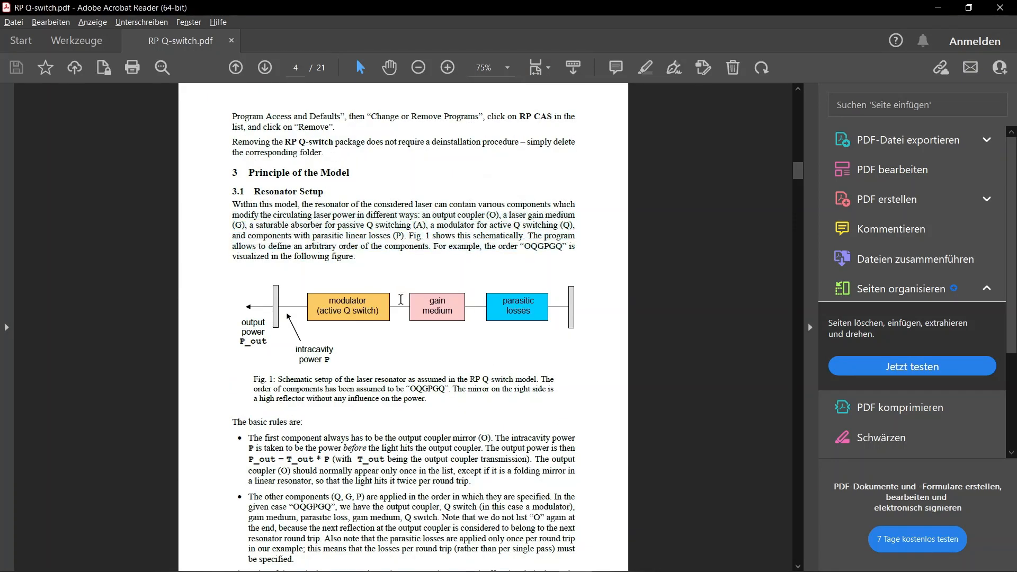
# Examine the laser resonator schematic in Fig. 1 and the basic rules for the component order
pyautogui.moveTo(401, 299); pyautogui.dragTo(434, 303)
pyautogui.click(448, 382)
pyautogui.scroll(-1, 471, 389)
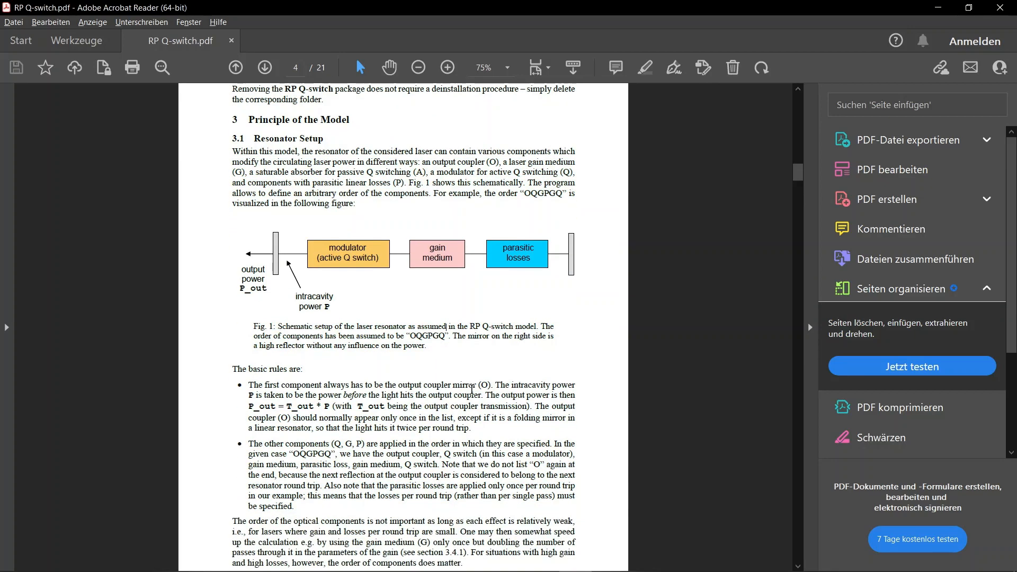
# Skim the manual from section 3.1 past the dynamical variables and parameter descriptions to the predefined graph examples on page 18
pyautogui.scroll(-7, 295, 322)
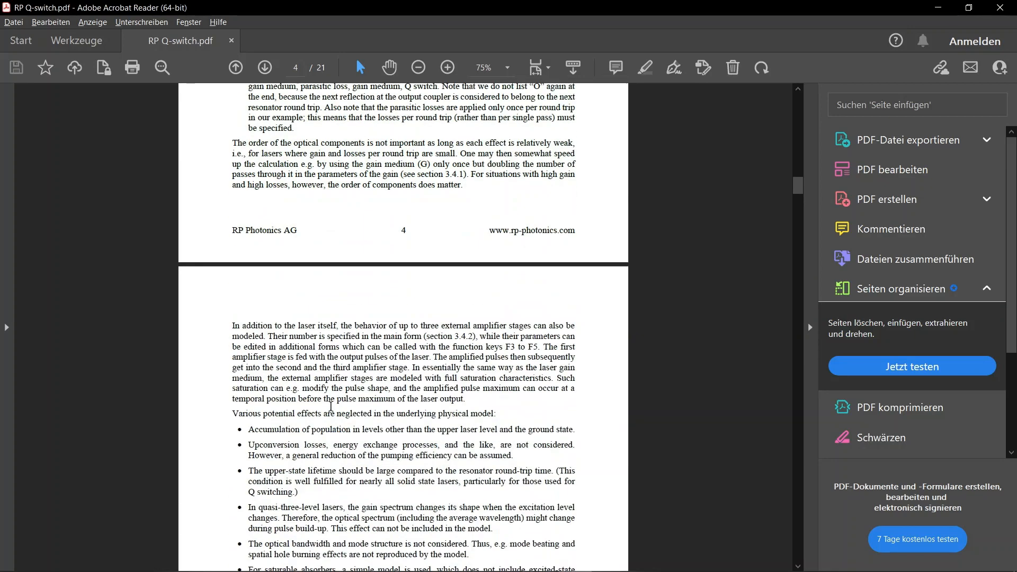
pyautogui.scroll(-8, 331, 406)
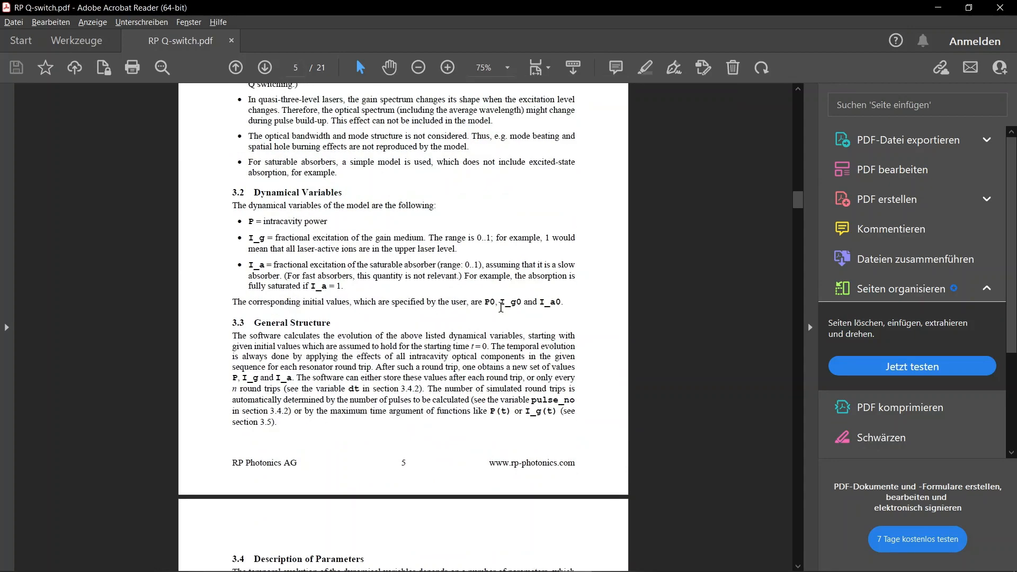
pyautogui.scroll(-16, 407, 374)
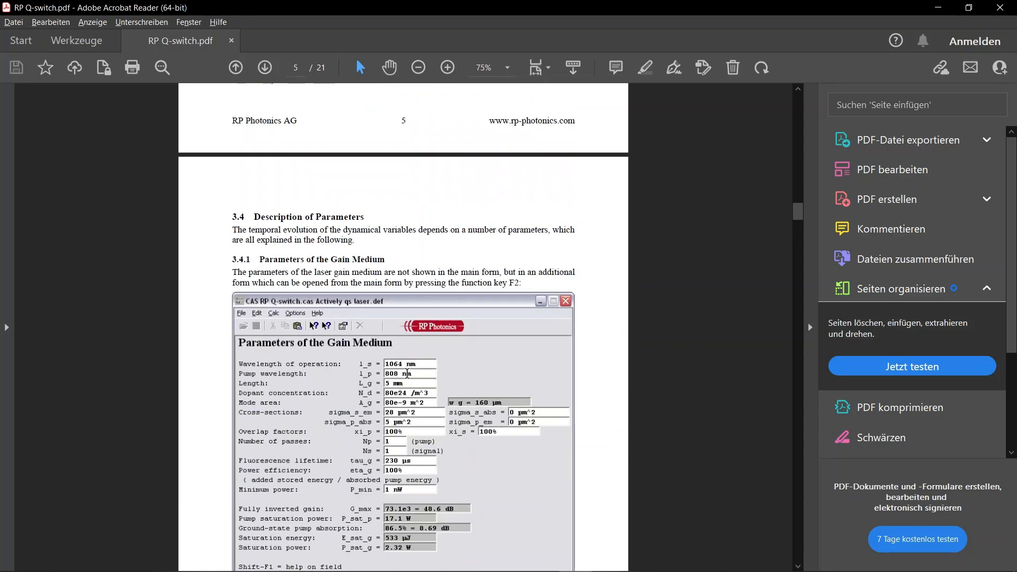
pyautogui.scroll(-9, 407, 373)
pyautogui.scroll(-11, 407, 371)
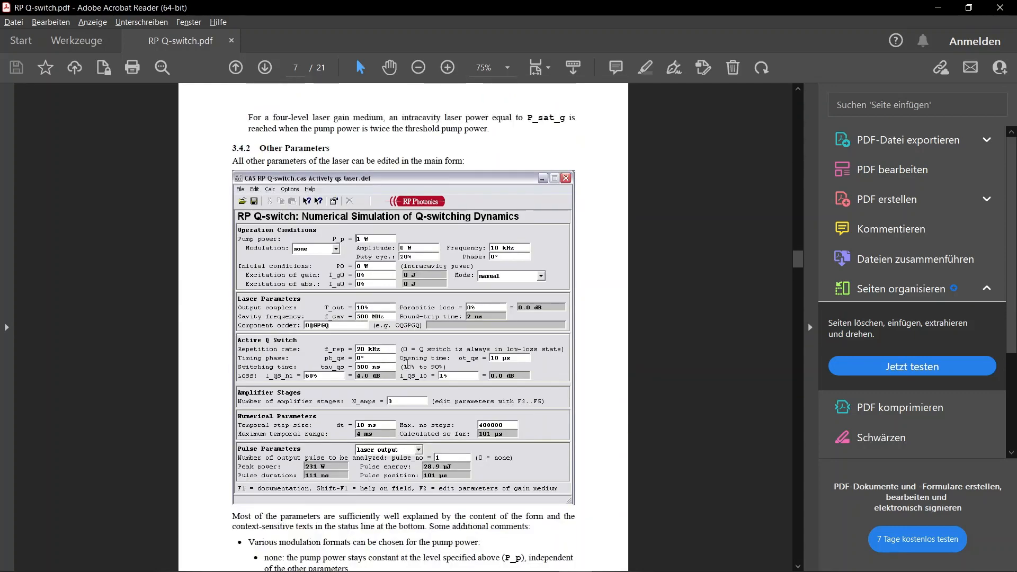
pyautogui.scroll(-20, 407, 364)
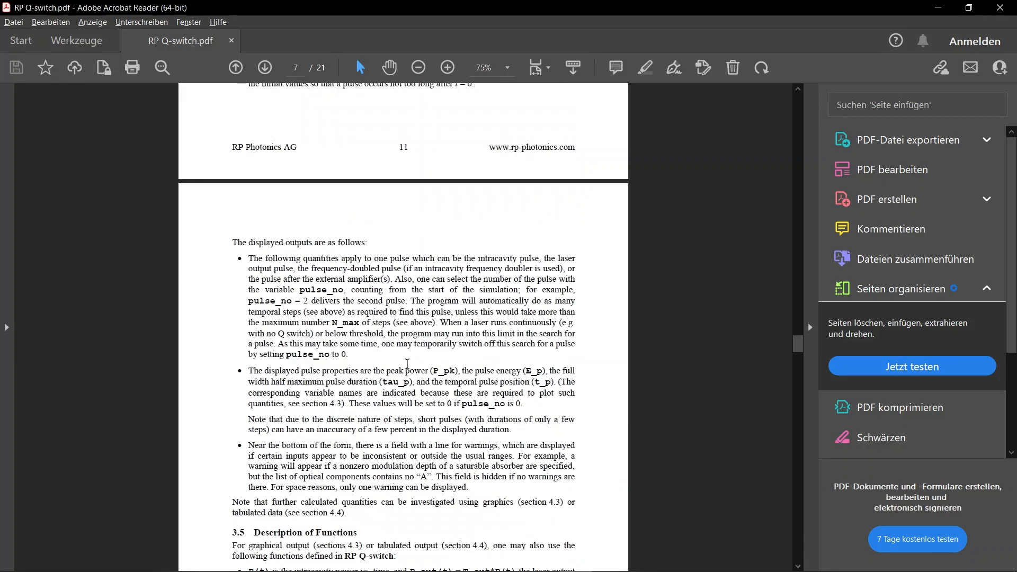
pyautogui.scroll(-20, 407, 364)
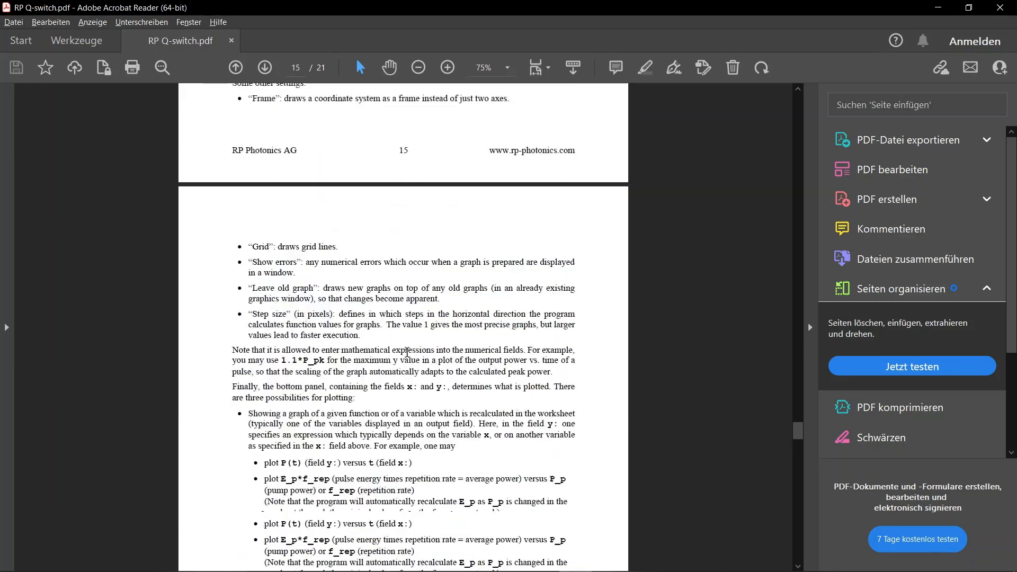
pyautogui.scroll(-15, 407, 352)
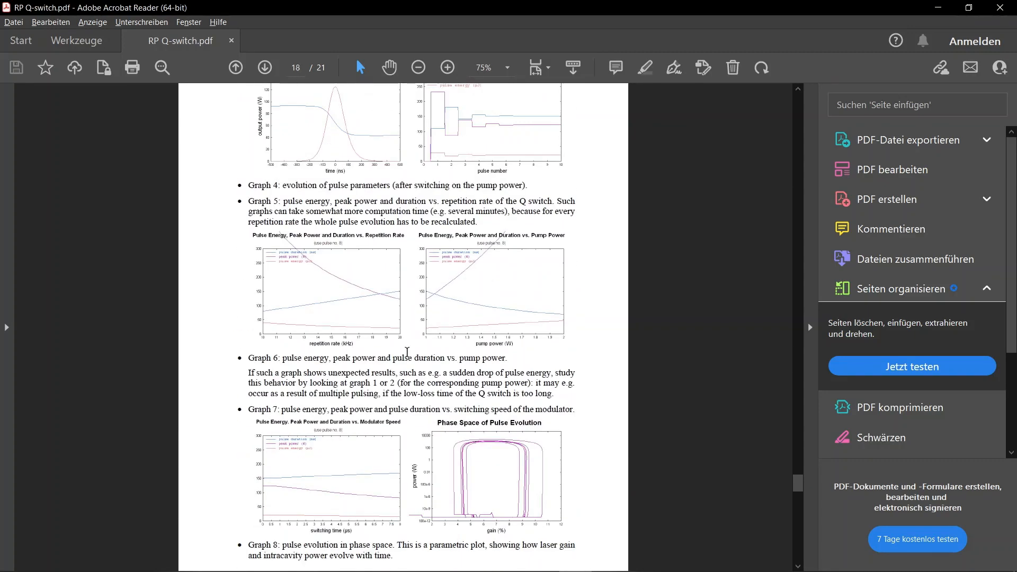
# Go back to section 4.3, Preparation of Graphical Output, and read the graphics form's settings and the plotting possibilities on page 16
pyautogui.scroll(5, 407, 352)
pyautogui.scroll(10, 407, 352)
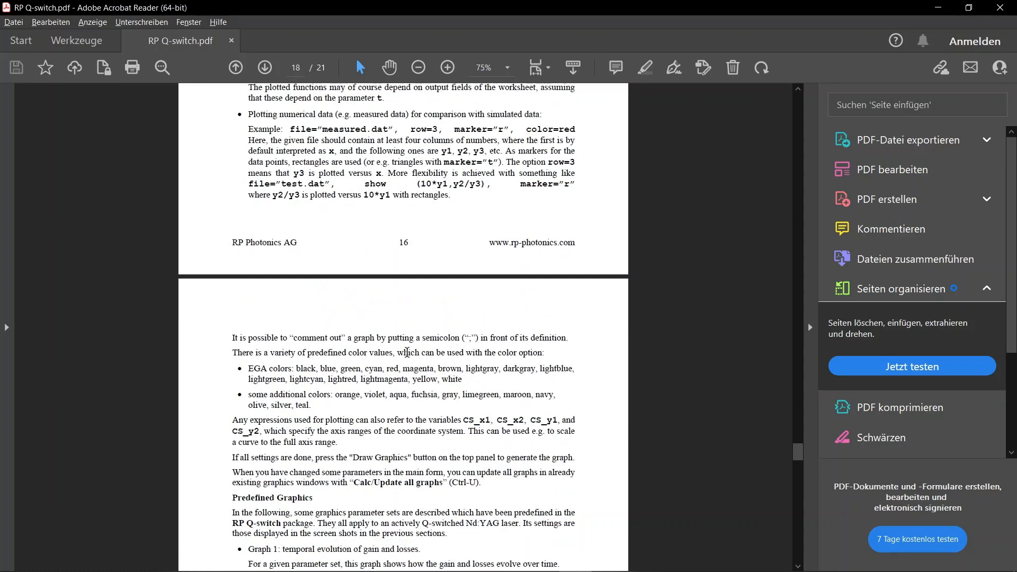
pyautogui.scroll(10, 406, 352)
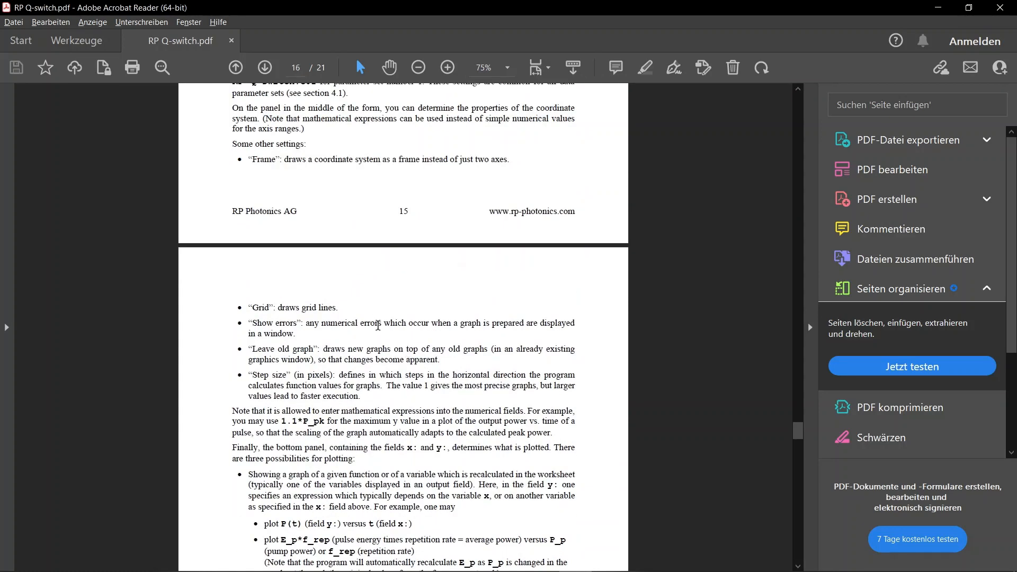
pyautogui.scroll(7, 378, 326)
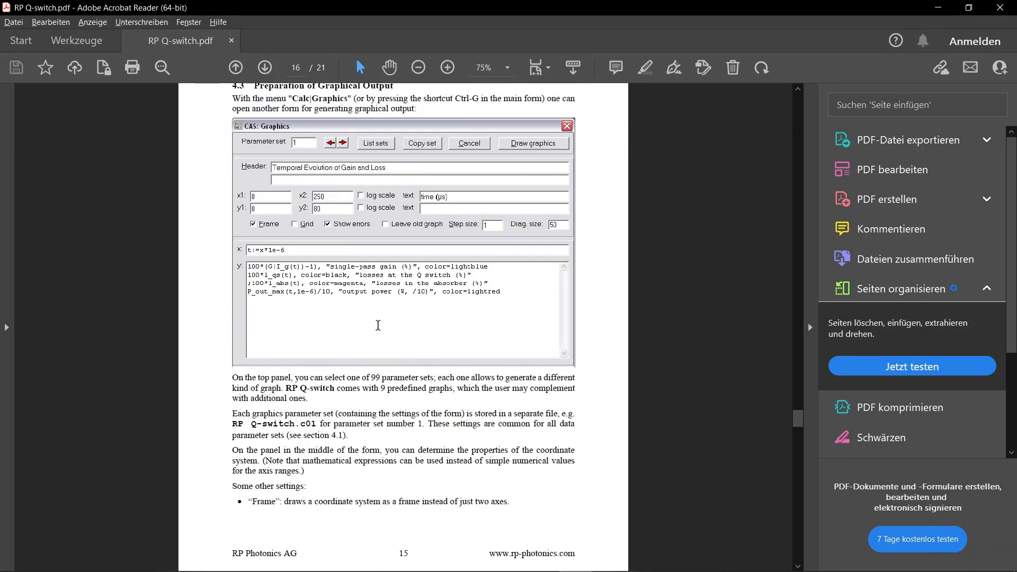
pyautogui.scroll(-5, 378, 325)
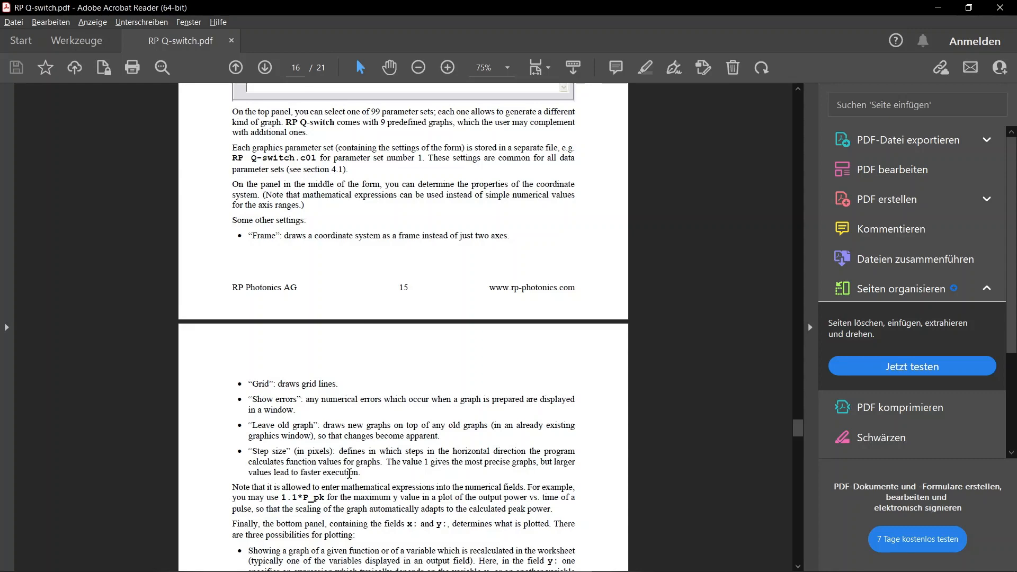
pyautogui.scroll(-2, 357, 422)
pyautogui.scroll(-3, 357, 422)
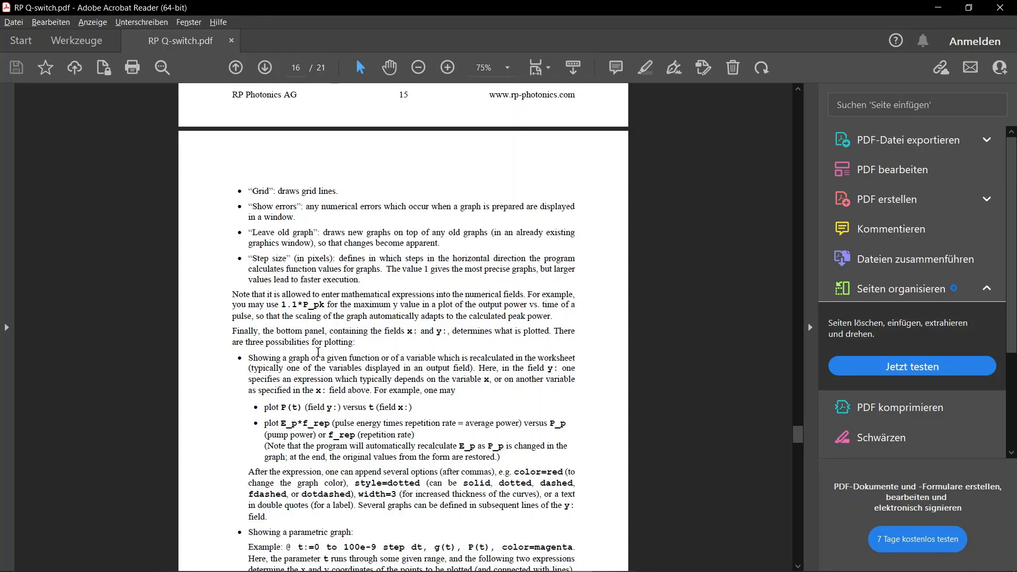
# Check the frequency doubler's efficiency parameter in the RP Q-switch form, return to Acrobat Reader and search the manual for gamma_fd
pyautogui.hotkey('alt', 'Tab')
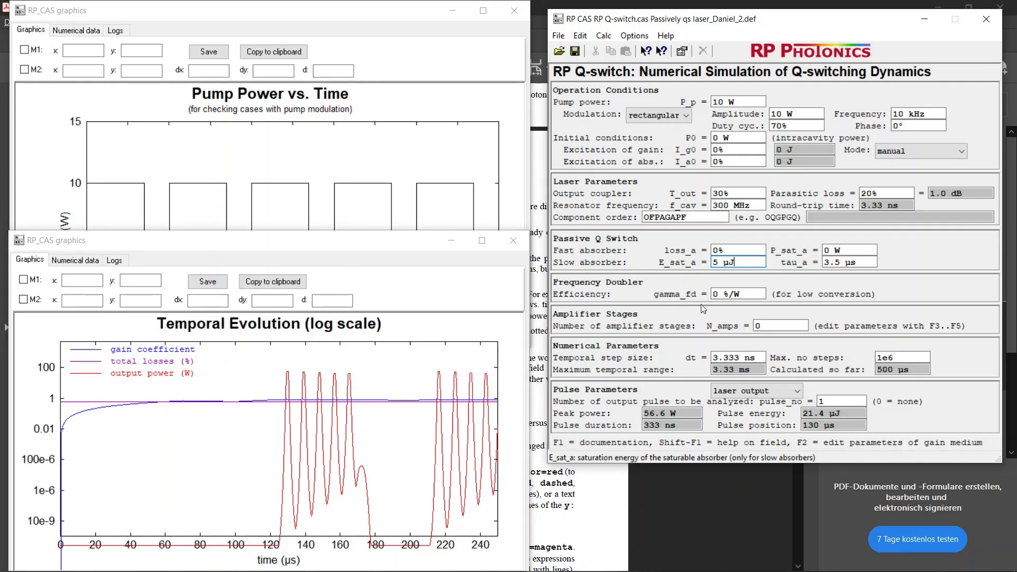
pyautogui.hotkey('alt', 'Tab')
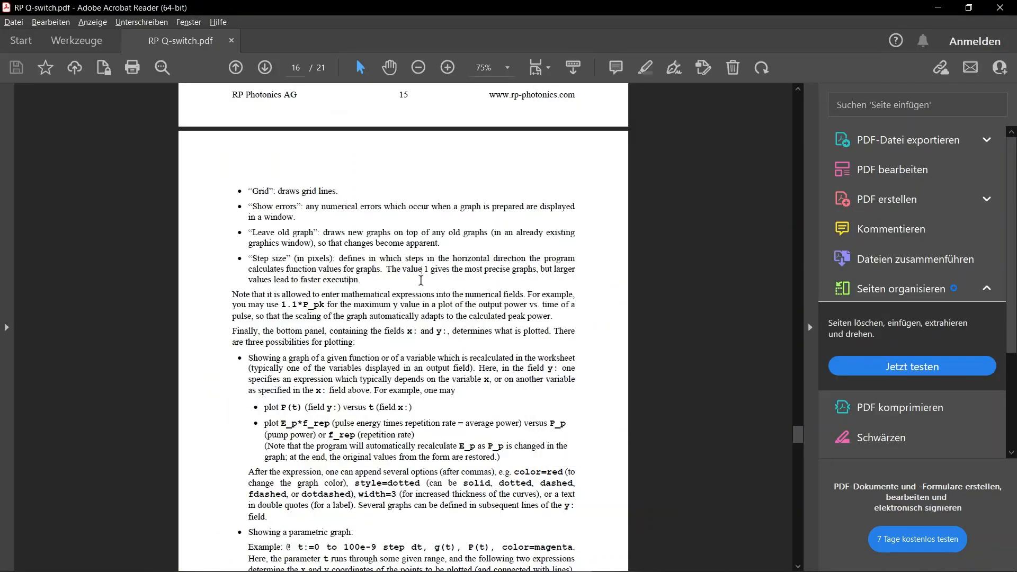
pyautogui.write('gamm')
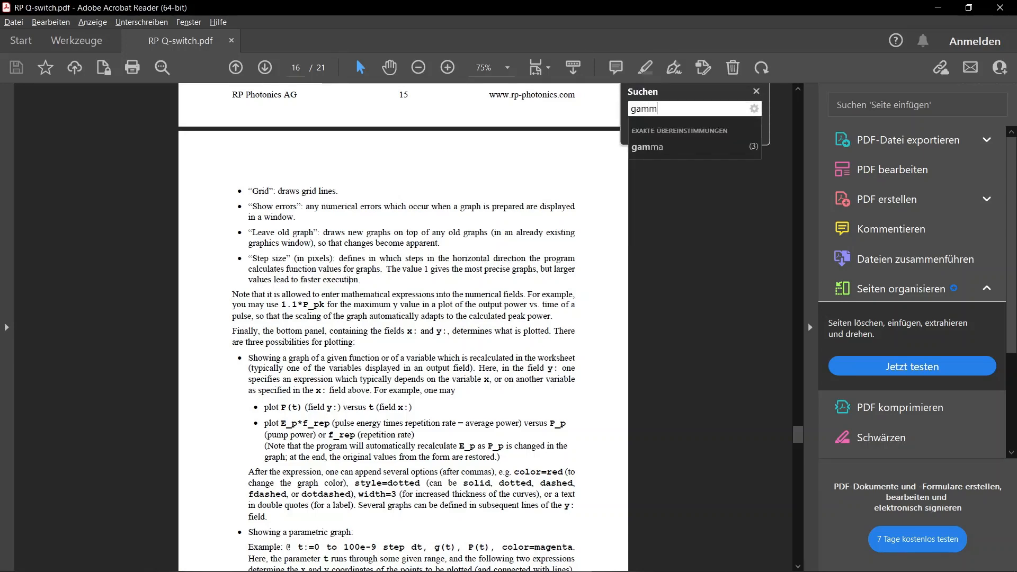
pyautogui.write('a_fd')
pyautogui.press('Return')
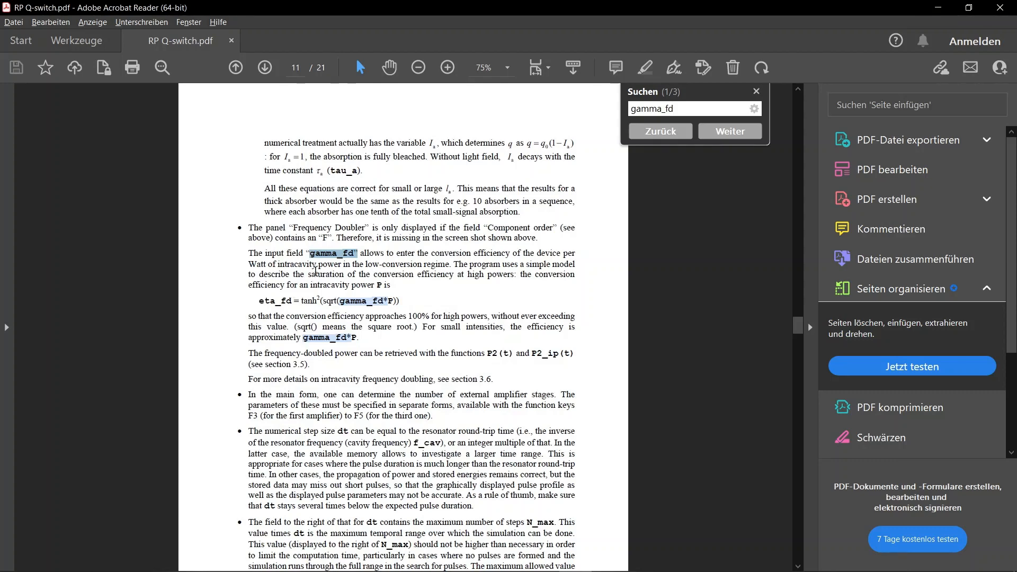
# Enlarge the page to 100%, examine the explanation and efficiency formula of gamma_fd, and close the search box
pyautogui.scroll(1, 315, 271)
pyautogui.scroll(-1, 316, 279)
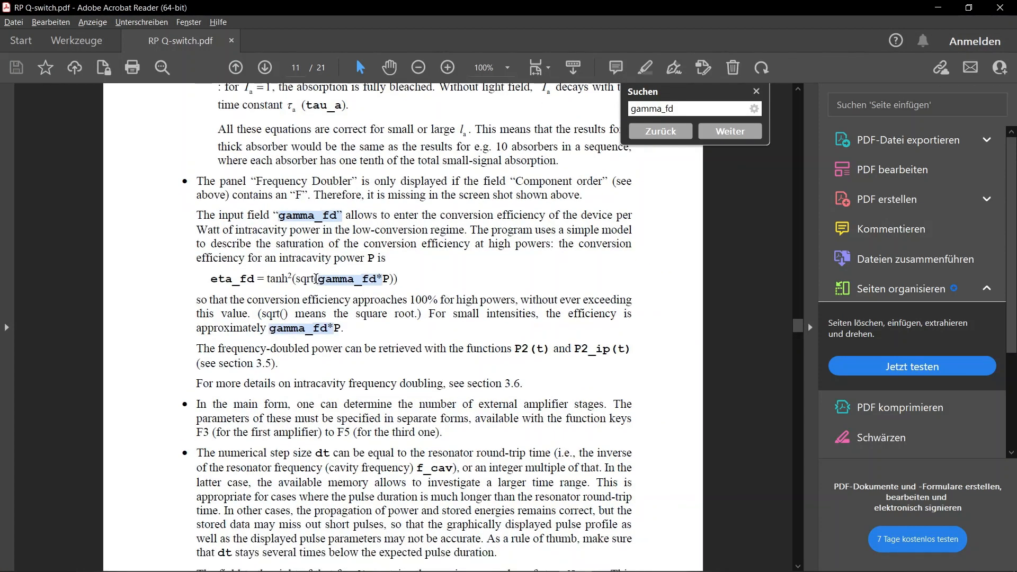
pyautogui.moveTo(233, 218); pyautogui.dragTo(288, 281)
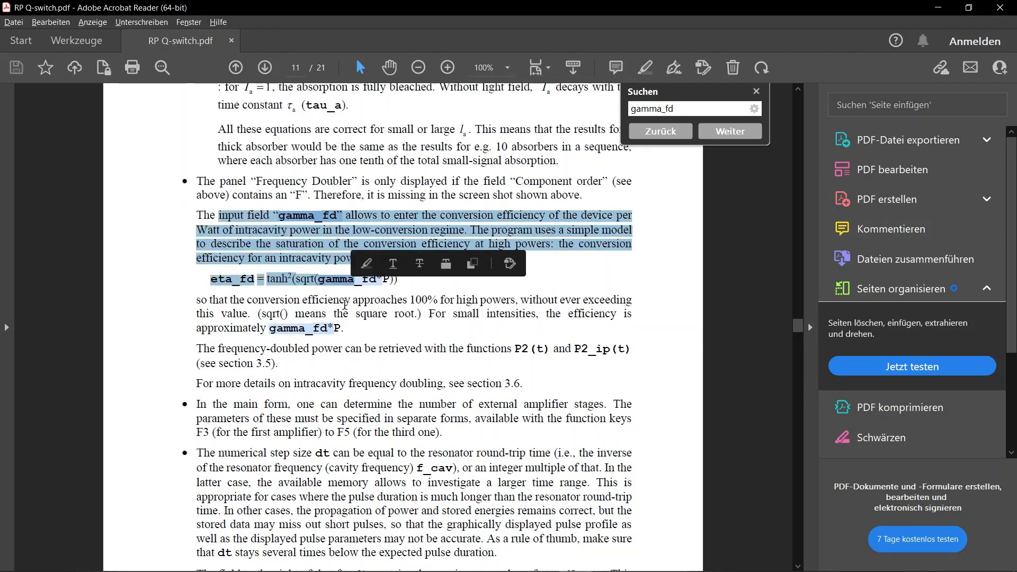
pyautogui.click(324, 360)
pyautogui.scroll(-1, 349, 369)
pyautogui.scroll(-1, 352, 373)
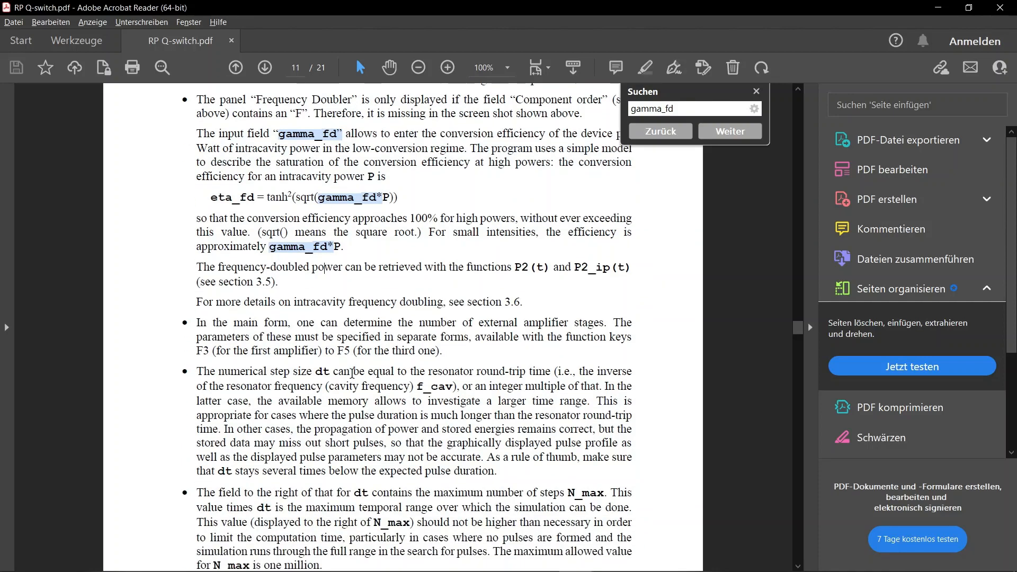
pyautogui.moveTo(283, 135); pyautogui.dragTo(341, 134)
pyautogui.click(311, 142)
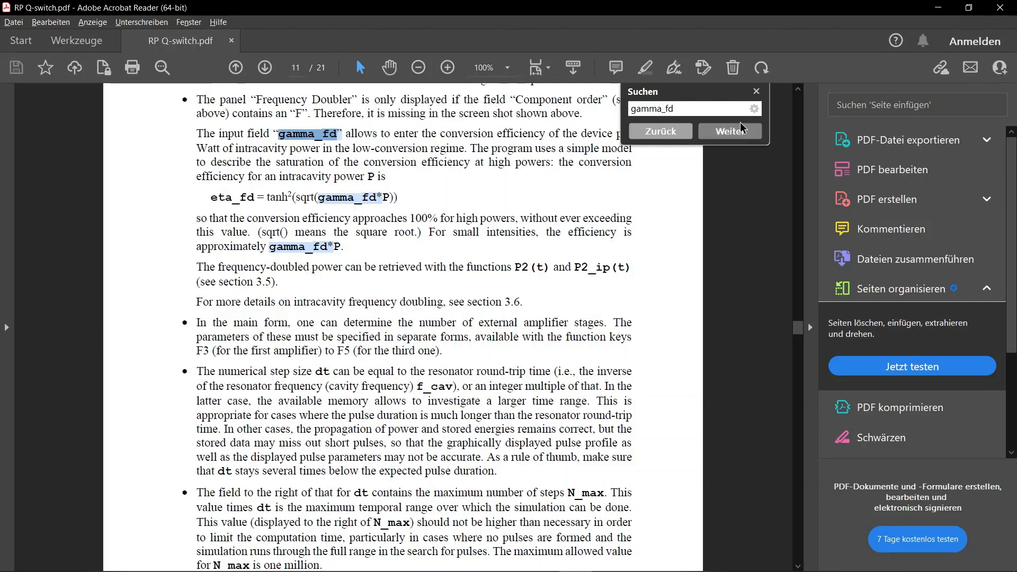
pyautogui.click(756, 91)
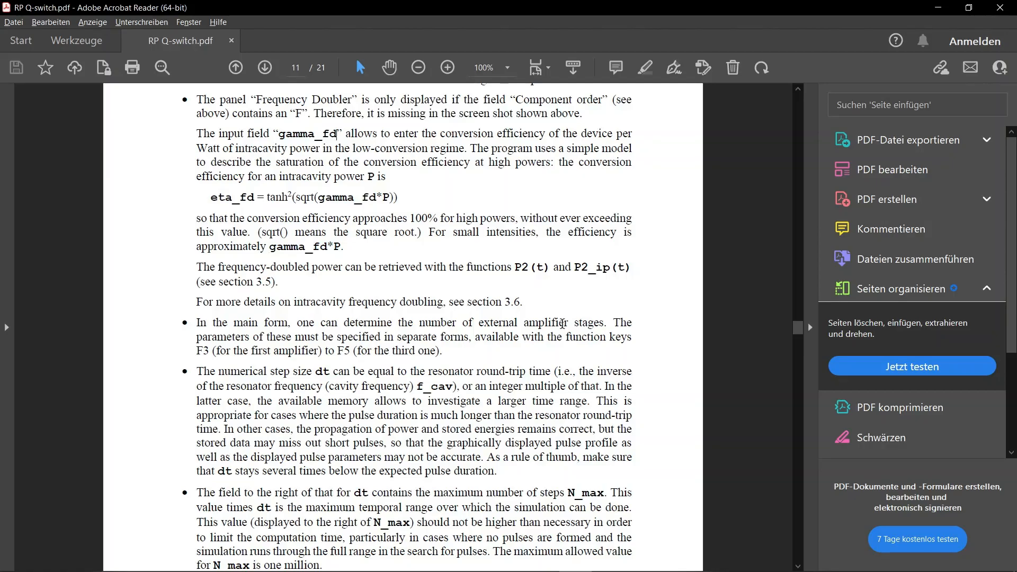
# Reduce the page zoom to 66.7% and return to the manual's title page to view the table of contents
pyautogui.keyDown('ctrl'); pyautogui.scroll(-1, 563, 323); pyautogui.keyUp('ctrl')
pyautogui.scroll(10, 563, 323)
pyautogui.scroll(20, 563, 323)
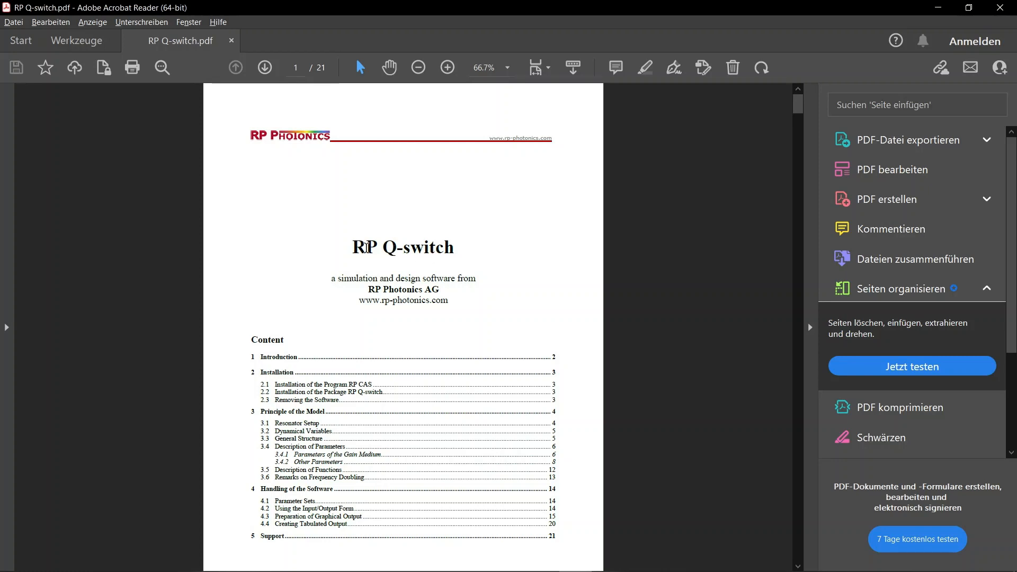
pyautogui.scroll(-1, 361, 388)
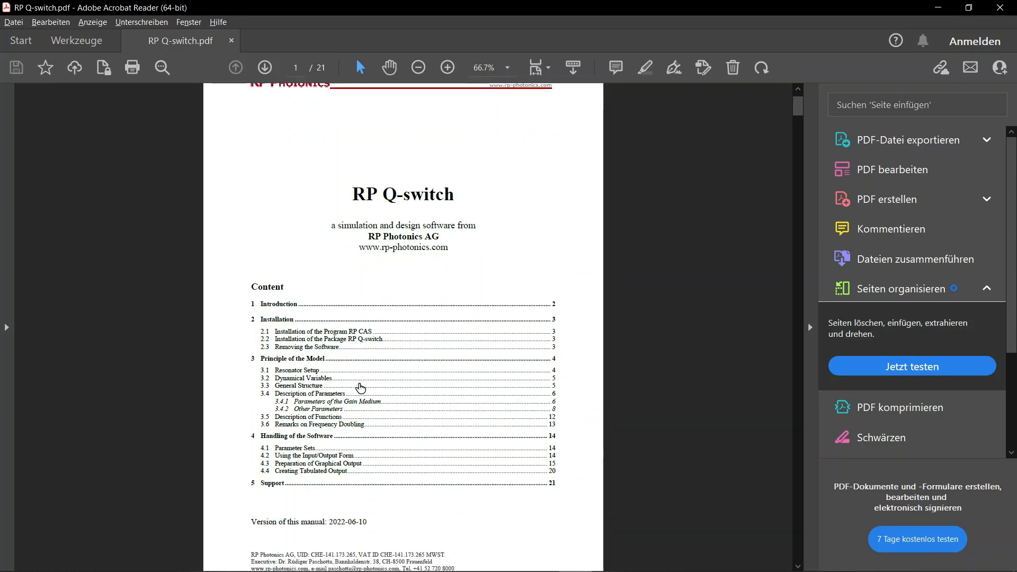
pyautogui.scroll(1, 361, 388)
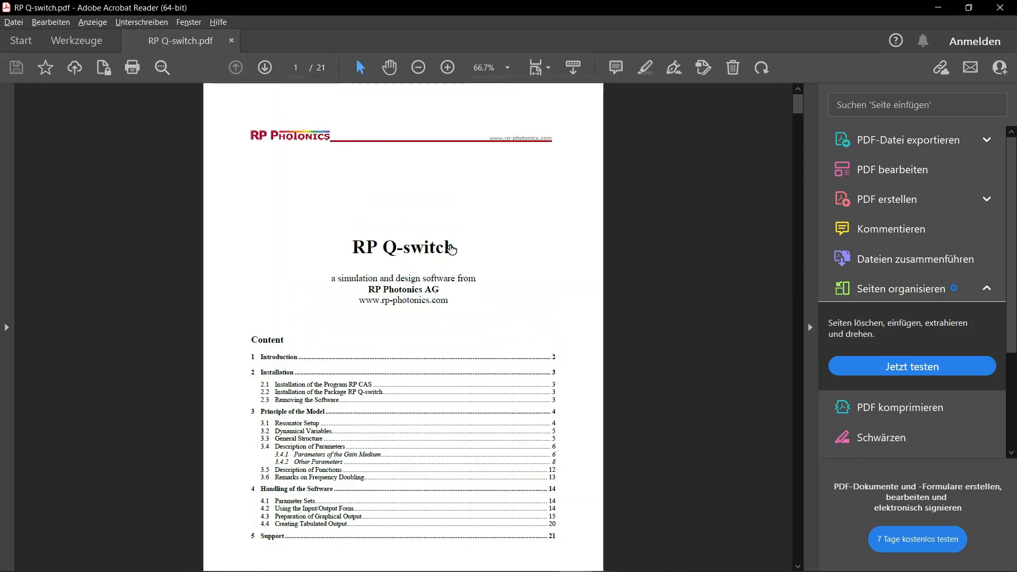